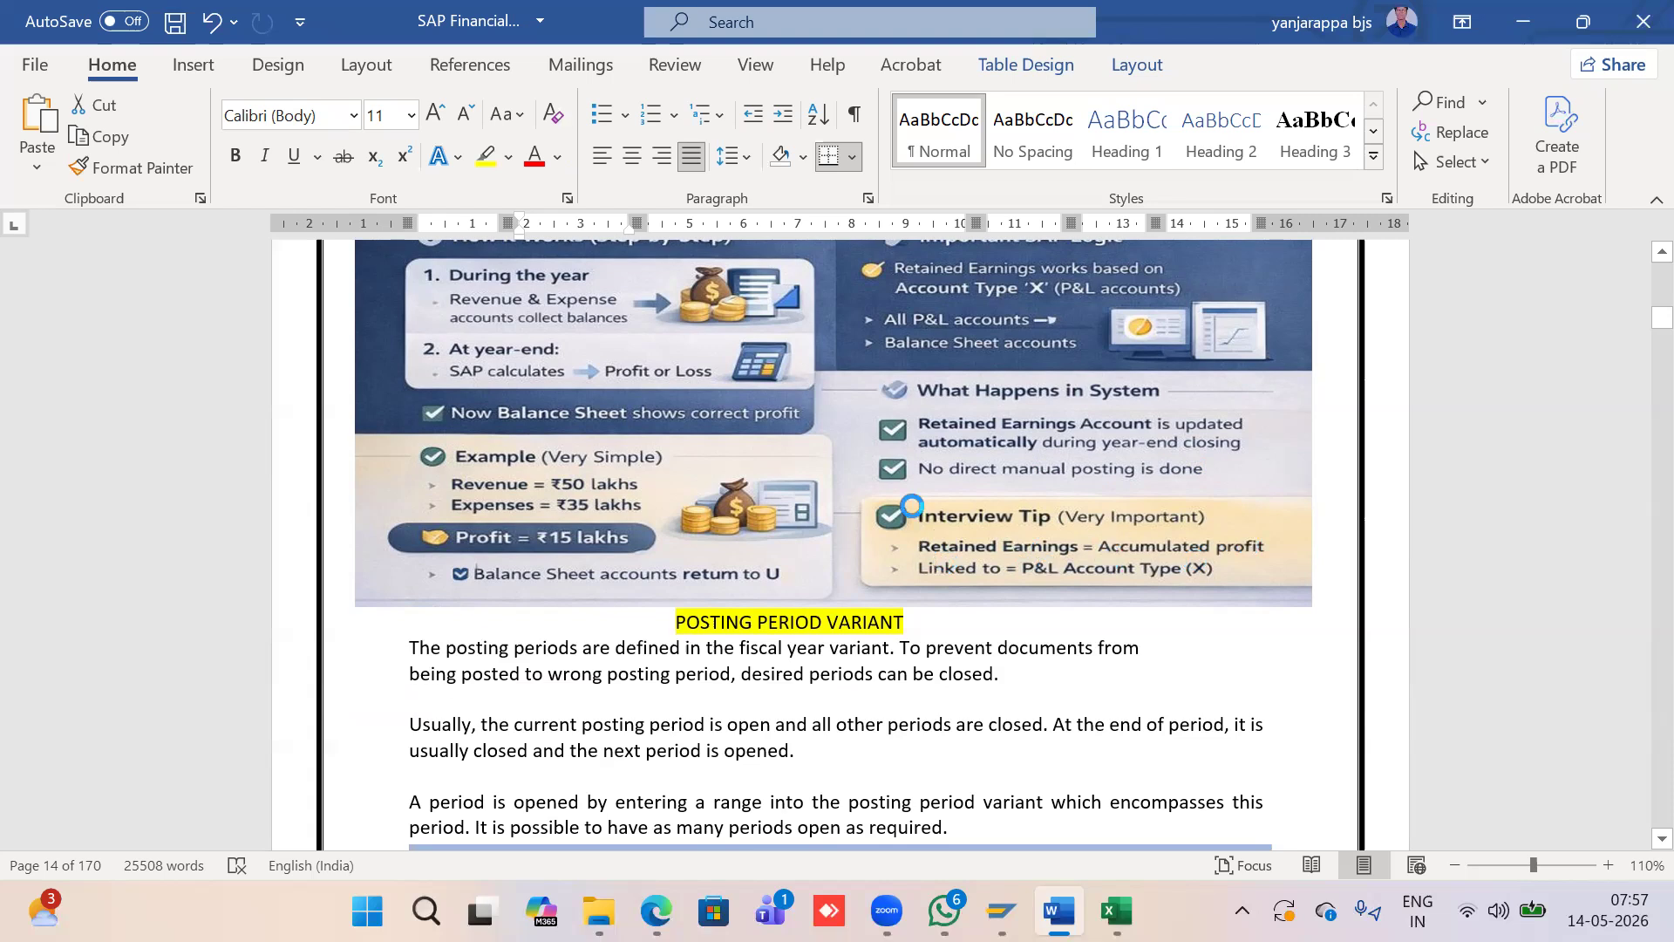
Switch from the Word notes to SAP and show the display keys as additional information in the IMG structure
{"action": "scroll", "coordinate": [911, 506], "scroll_direction": "up", "scroll_amount": 10}
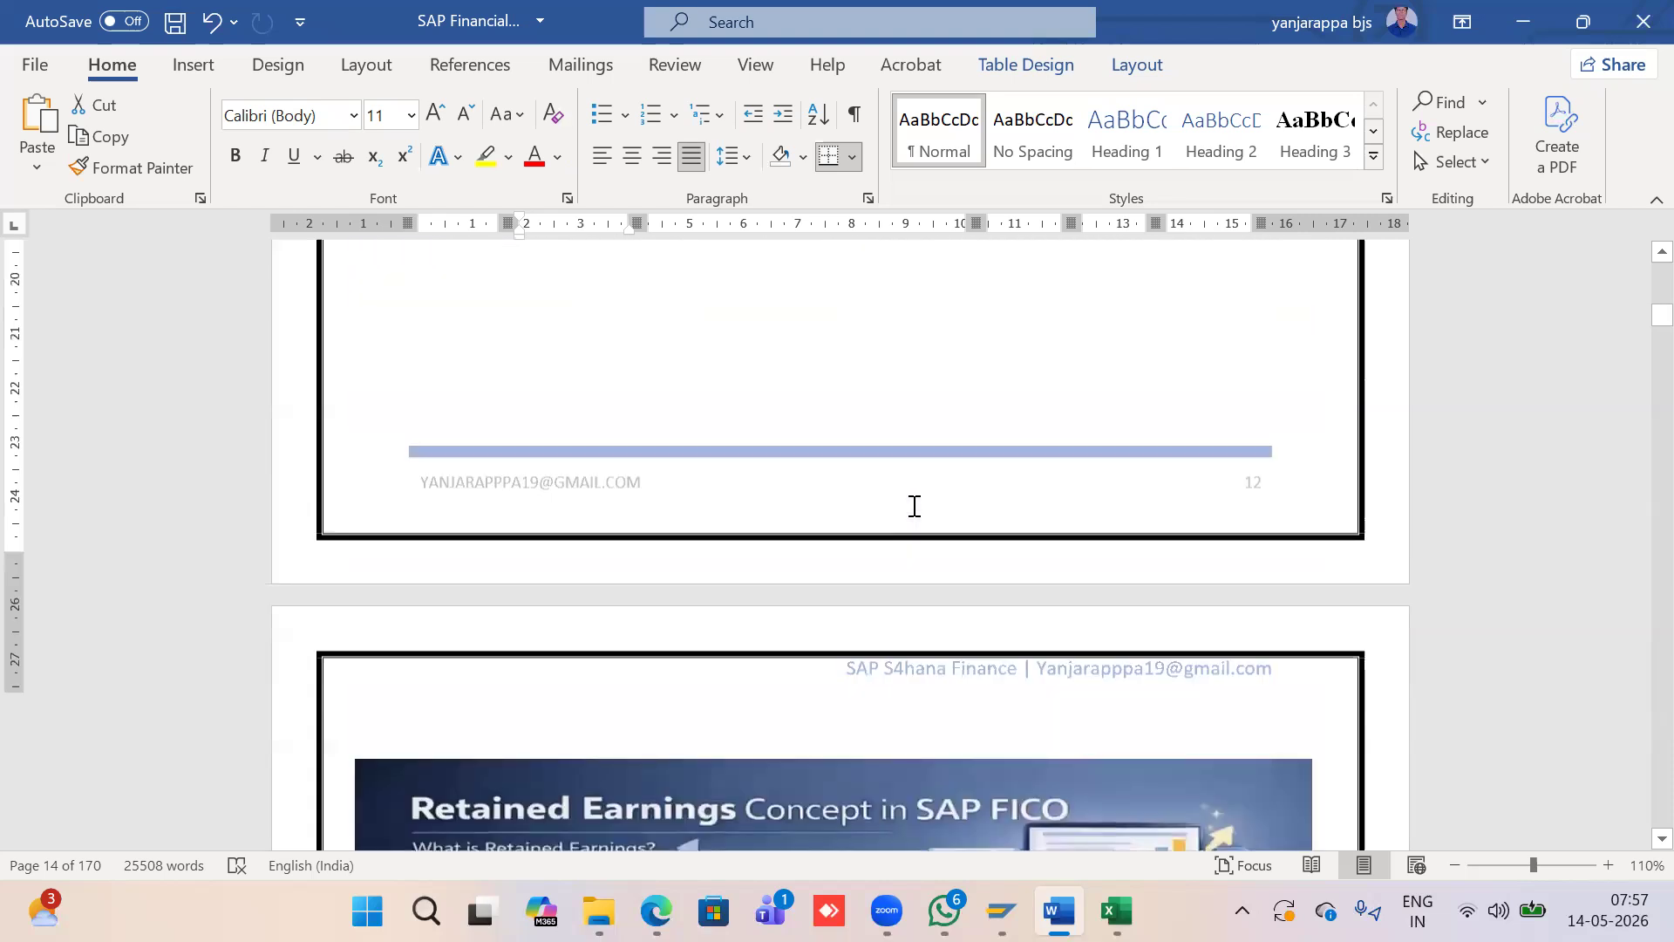
{"action": "scroll", "coordinate": [914, 506], "scroll_direction": "up", "scroll_amount": 3}
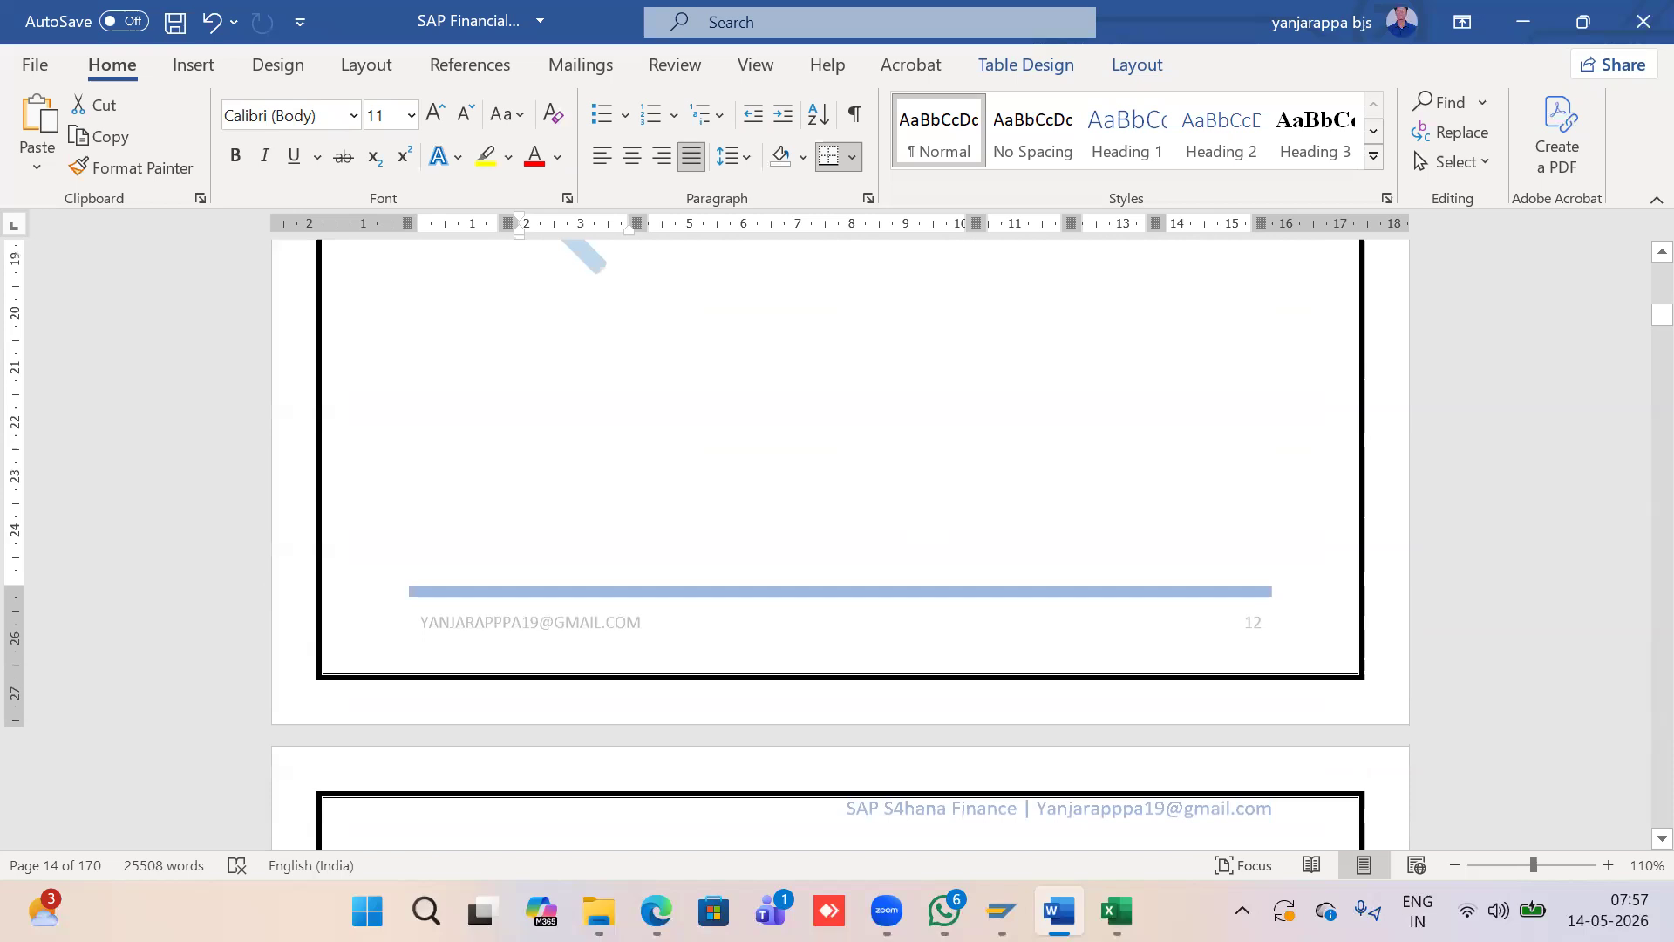
{"action": "mouse_move", "coordinate": [1001, 910]}
{"action": "left_click", "coordinate": [1065, 755]}
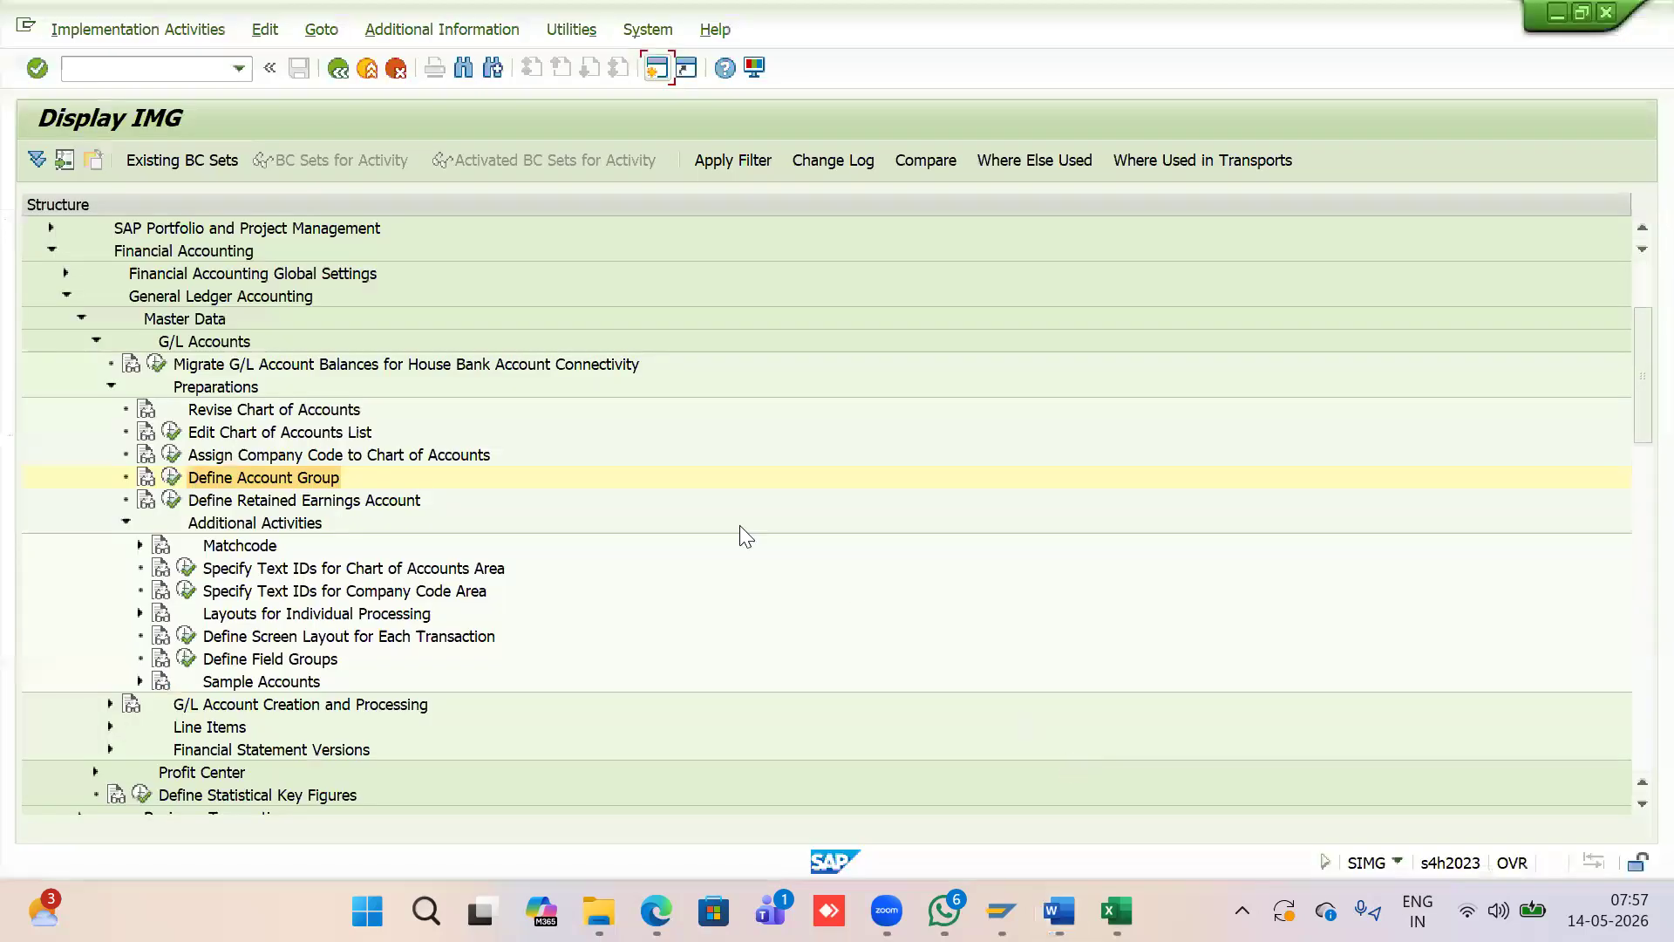
{"action": "left_click", "coordinate": [401, 35]}
{"action": "mouse_move", "coordinate": [588, 59]}
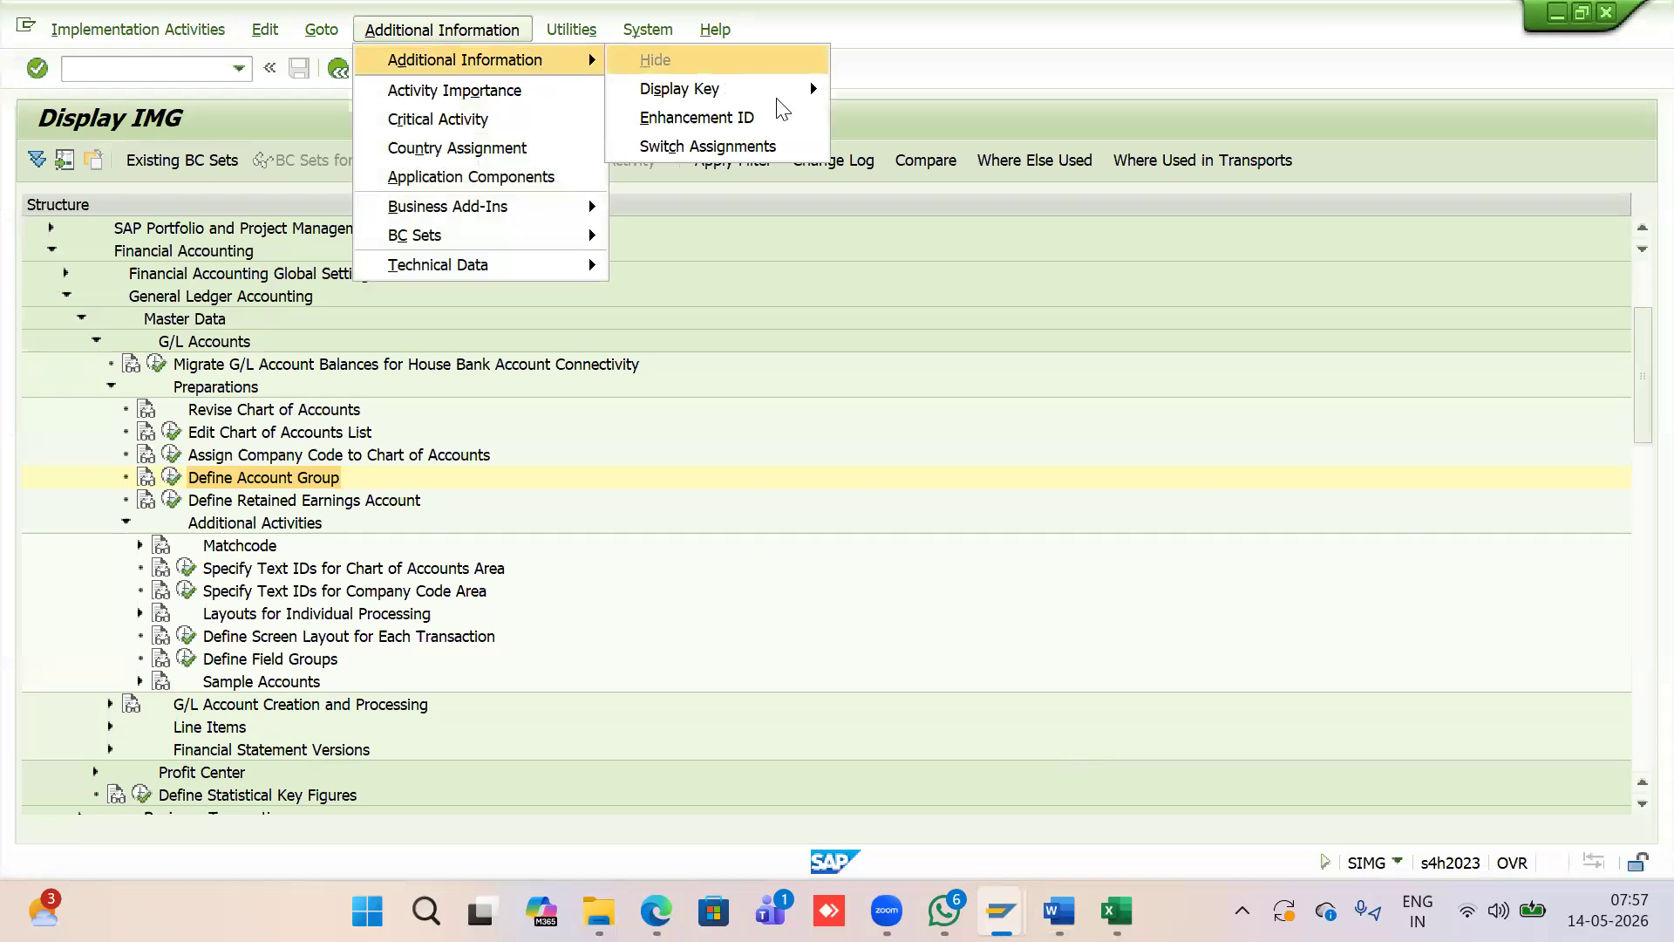
{"action": "mouse_move", "coordinate": [809, 85]}
{"action": "left_click", "coordinate": [920, 116]}
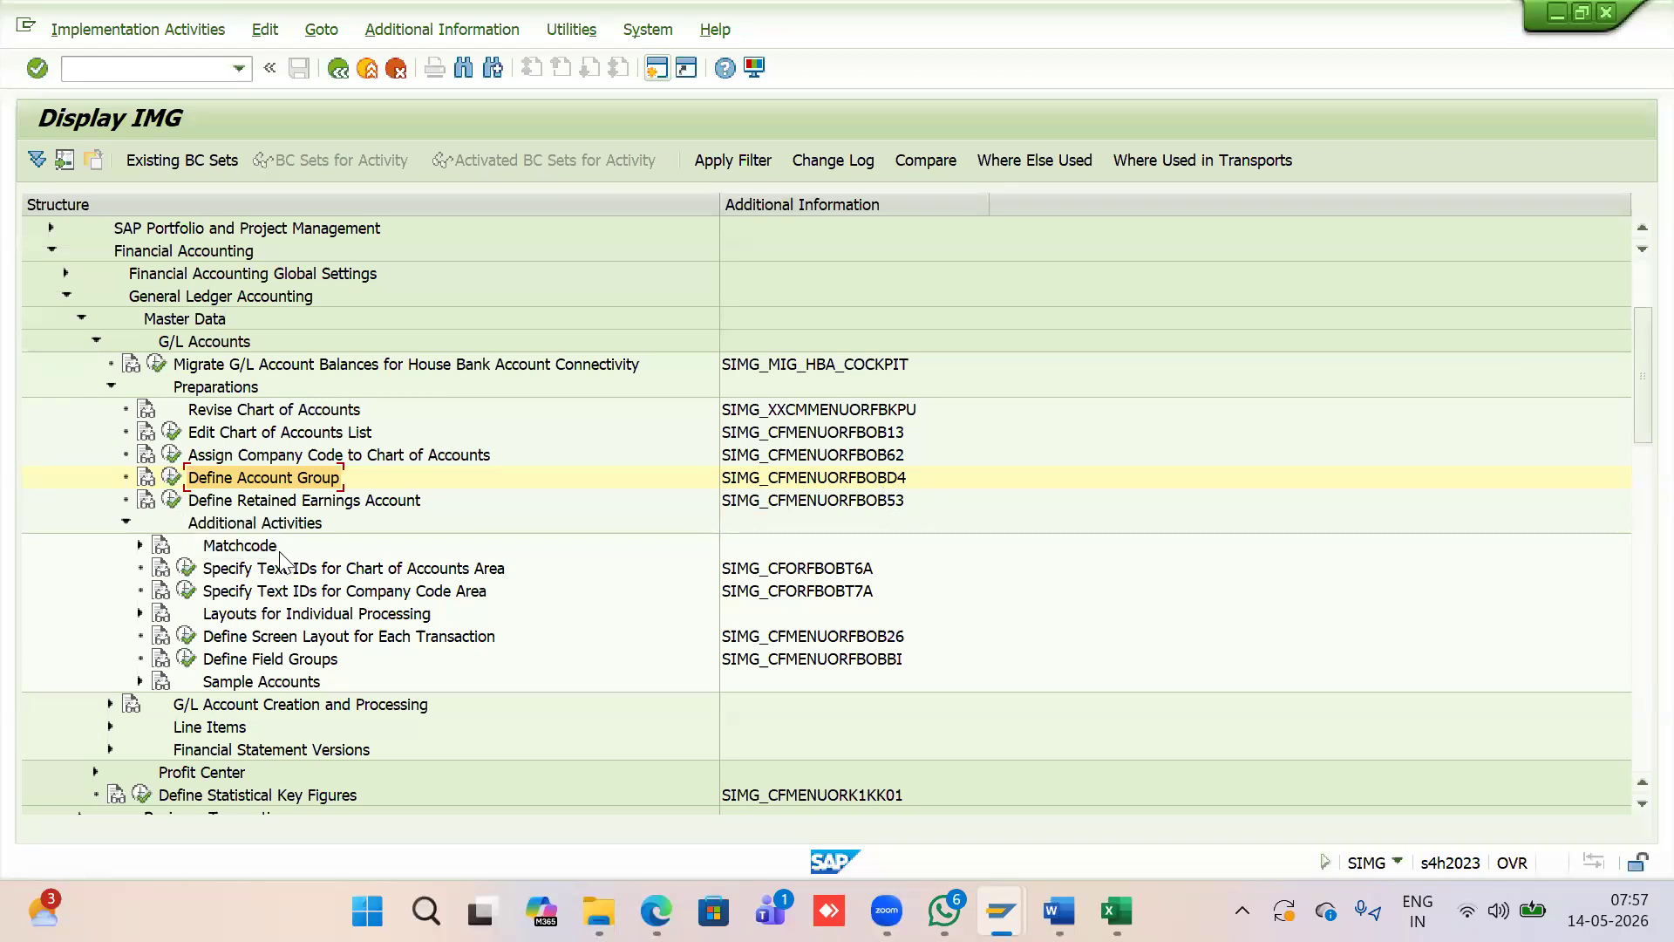
Open Define Retained Earnings Account for chart of accounts 2180 and enter X as the P&L statement account type
{"action": "left_click", "coordinate": [171, 499]}
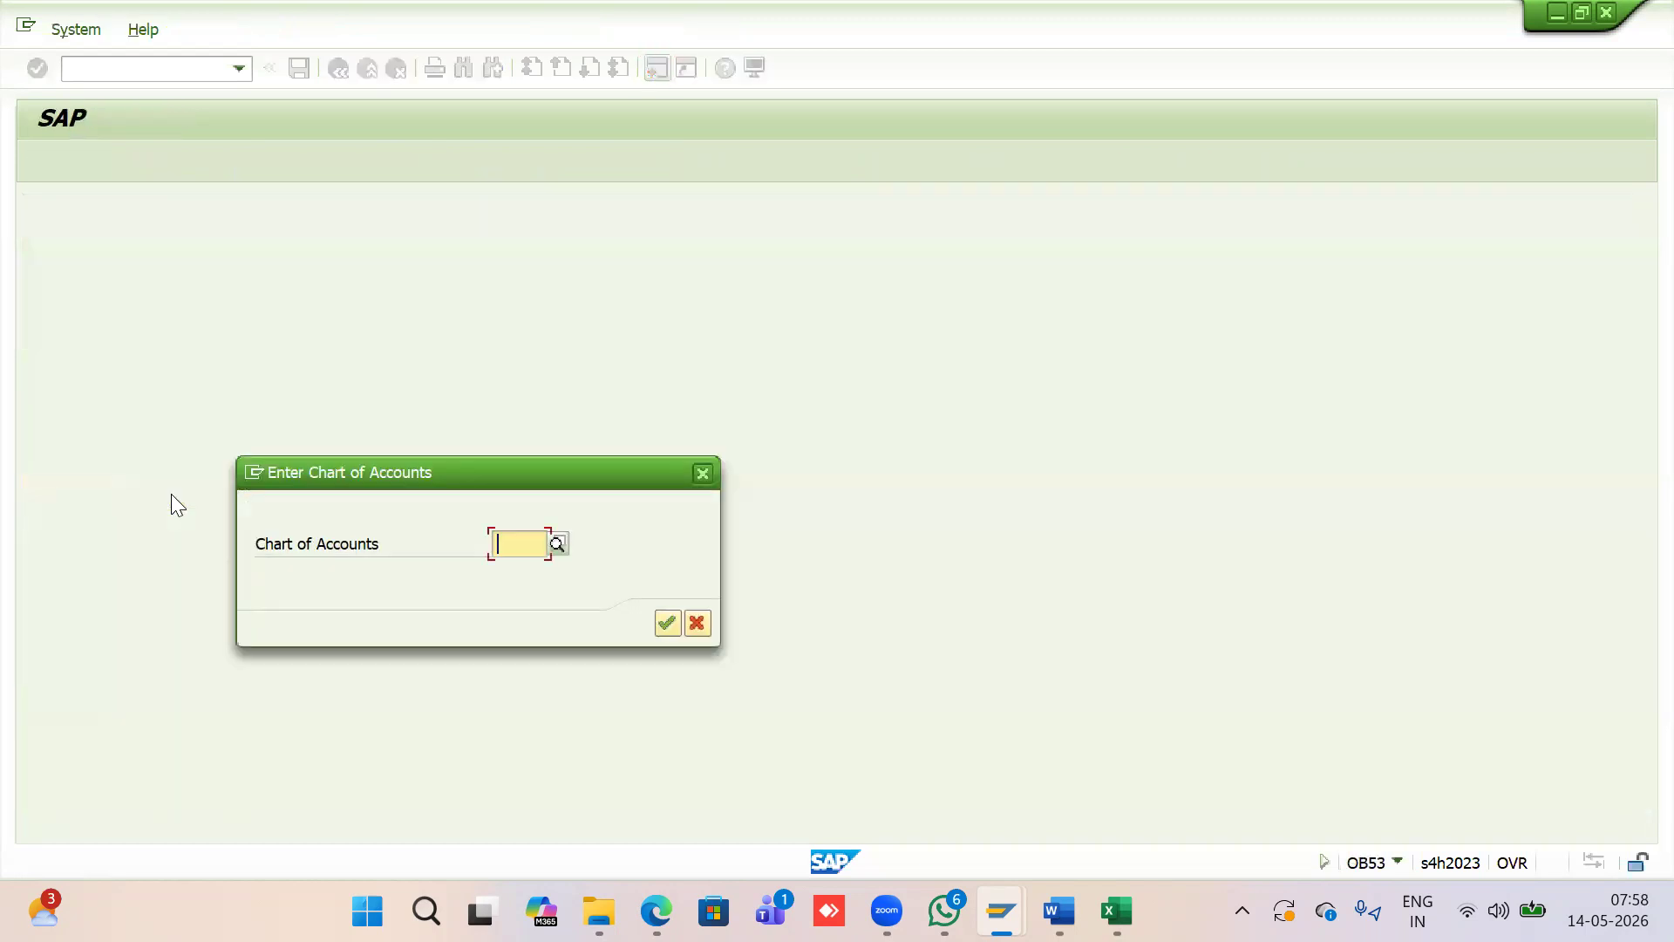
{"action": "type", "text": "21"}
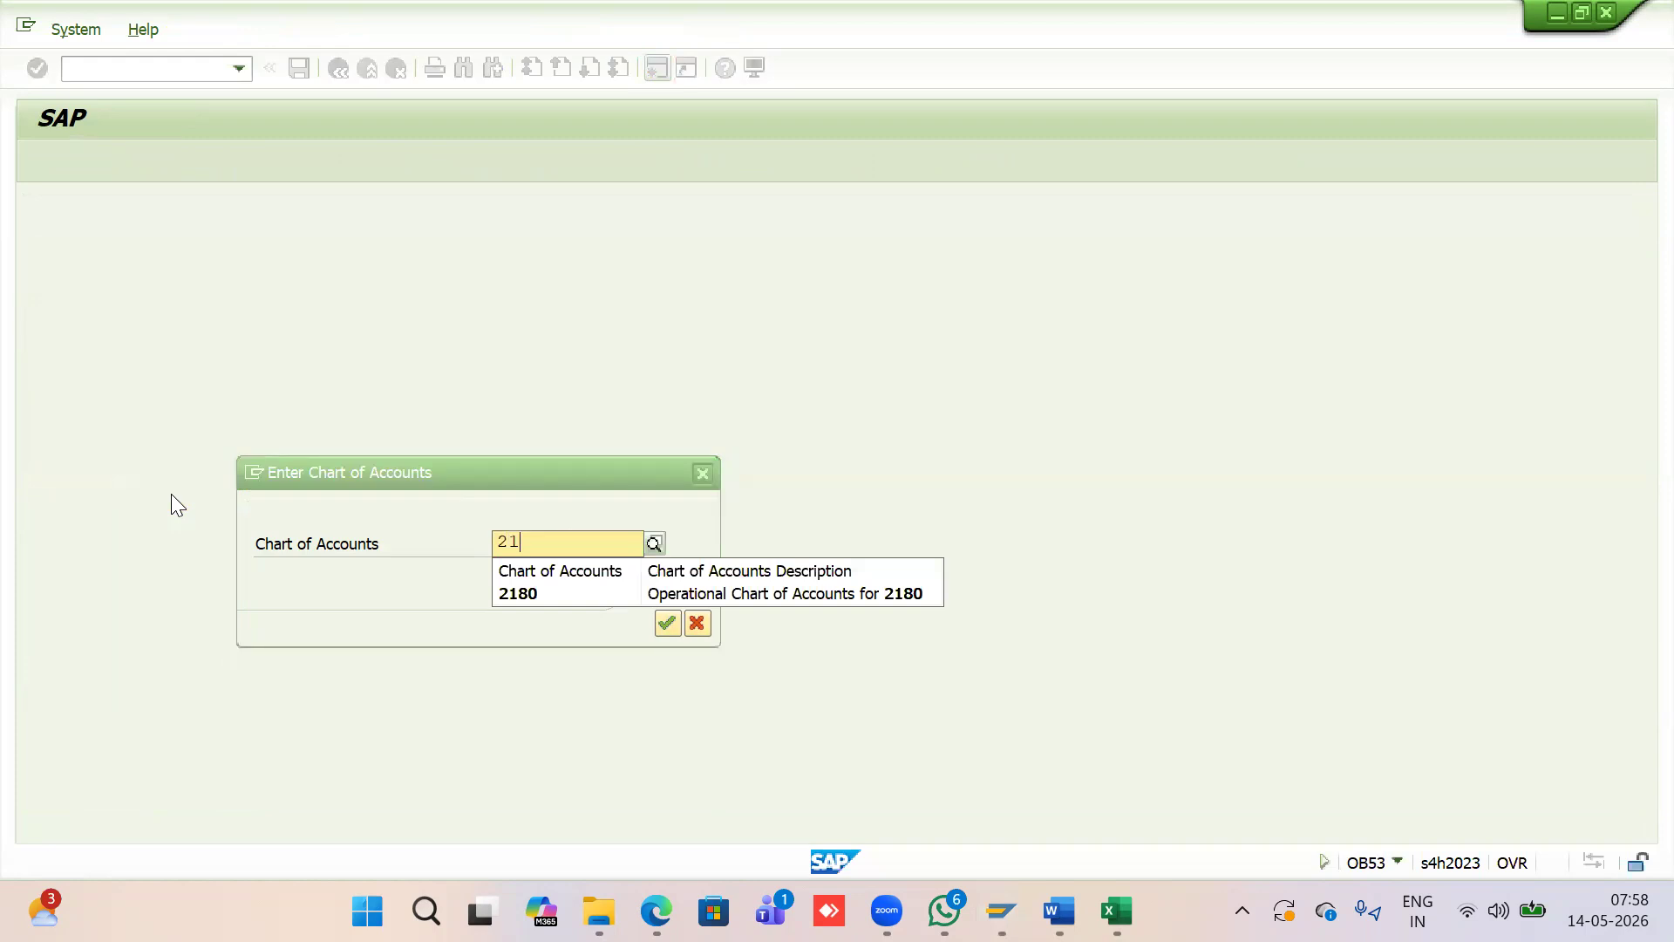
{"action": "left_click", "coordinate": [171, 493]}
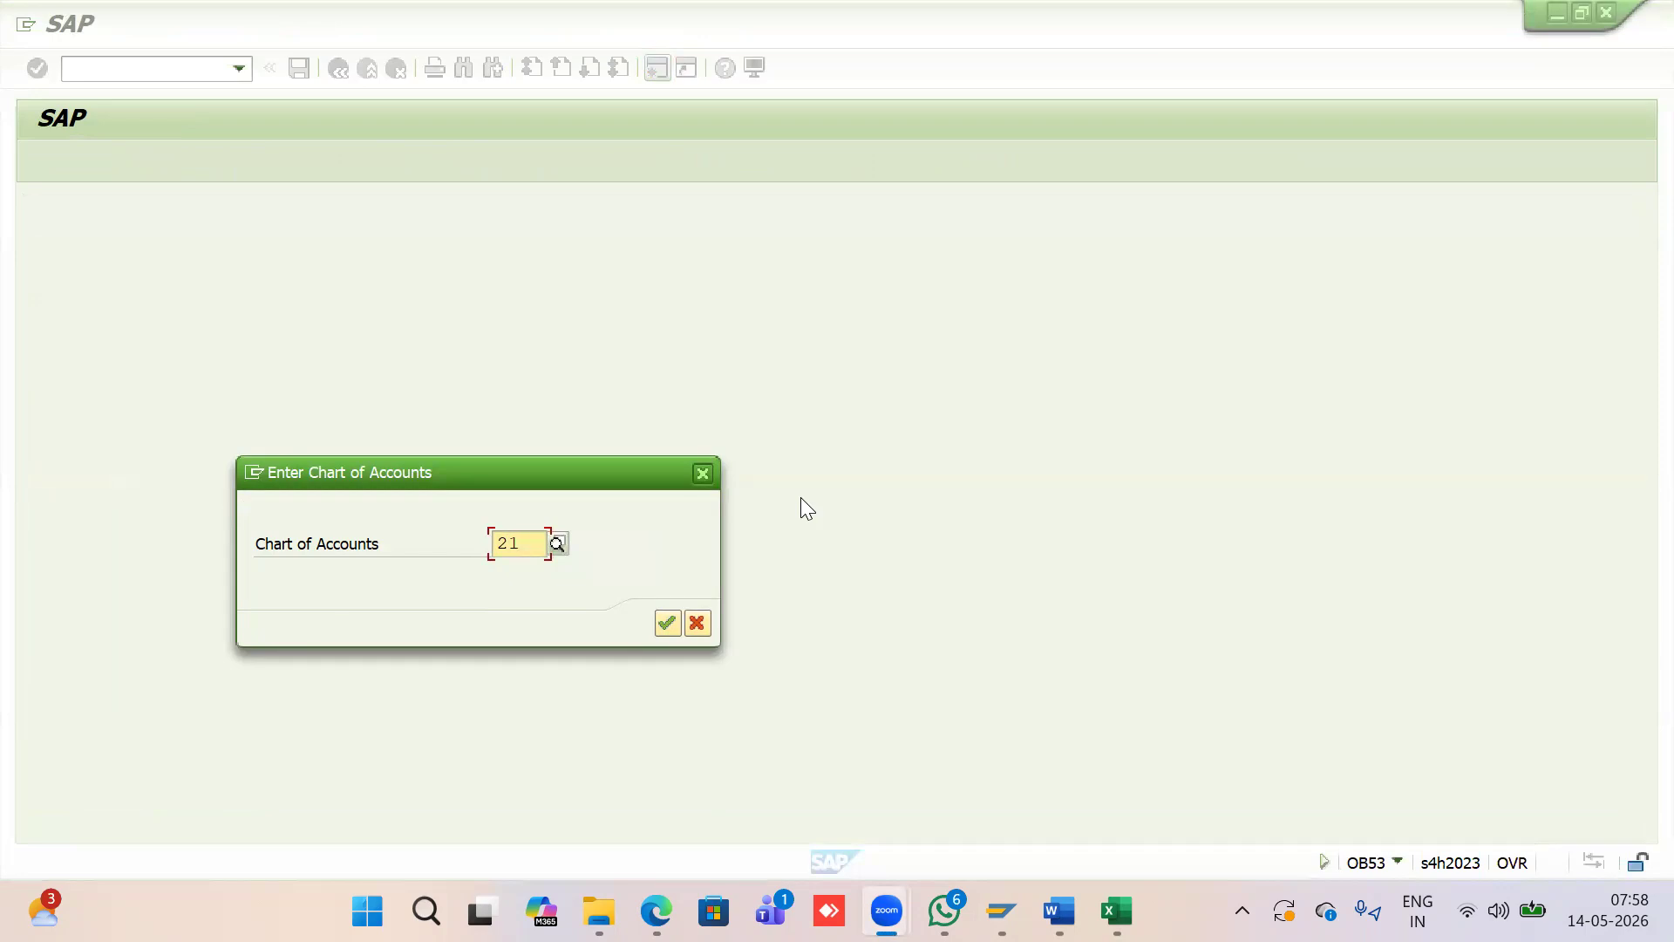
{"action": "left_click", "coordinate": [525, 543]}
{"action": "key", "text": "BackSpace"}
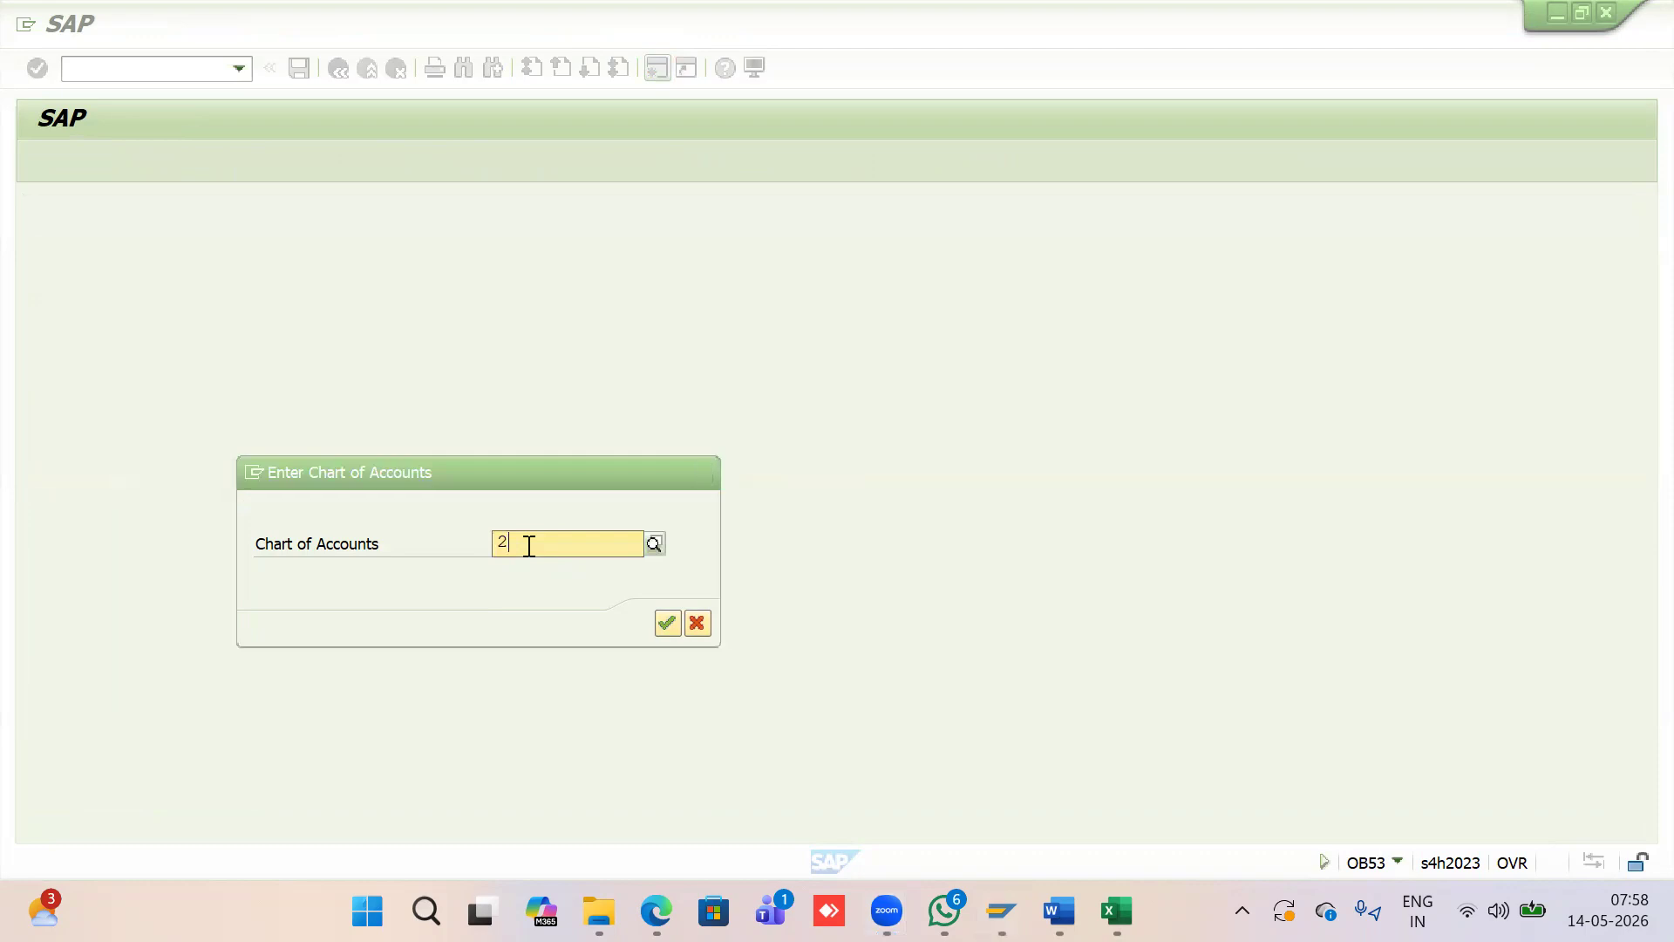
{"action": "key", "text": "Down"}
{"action": "key", "text": "Return"}
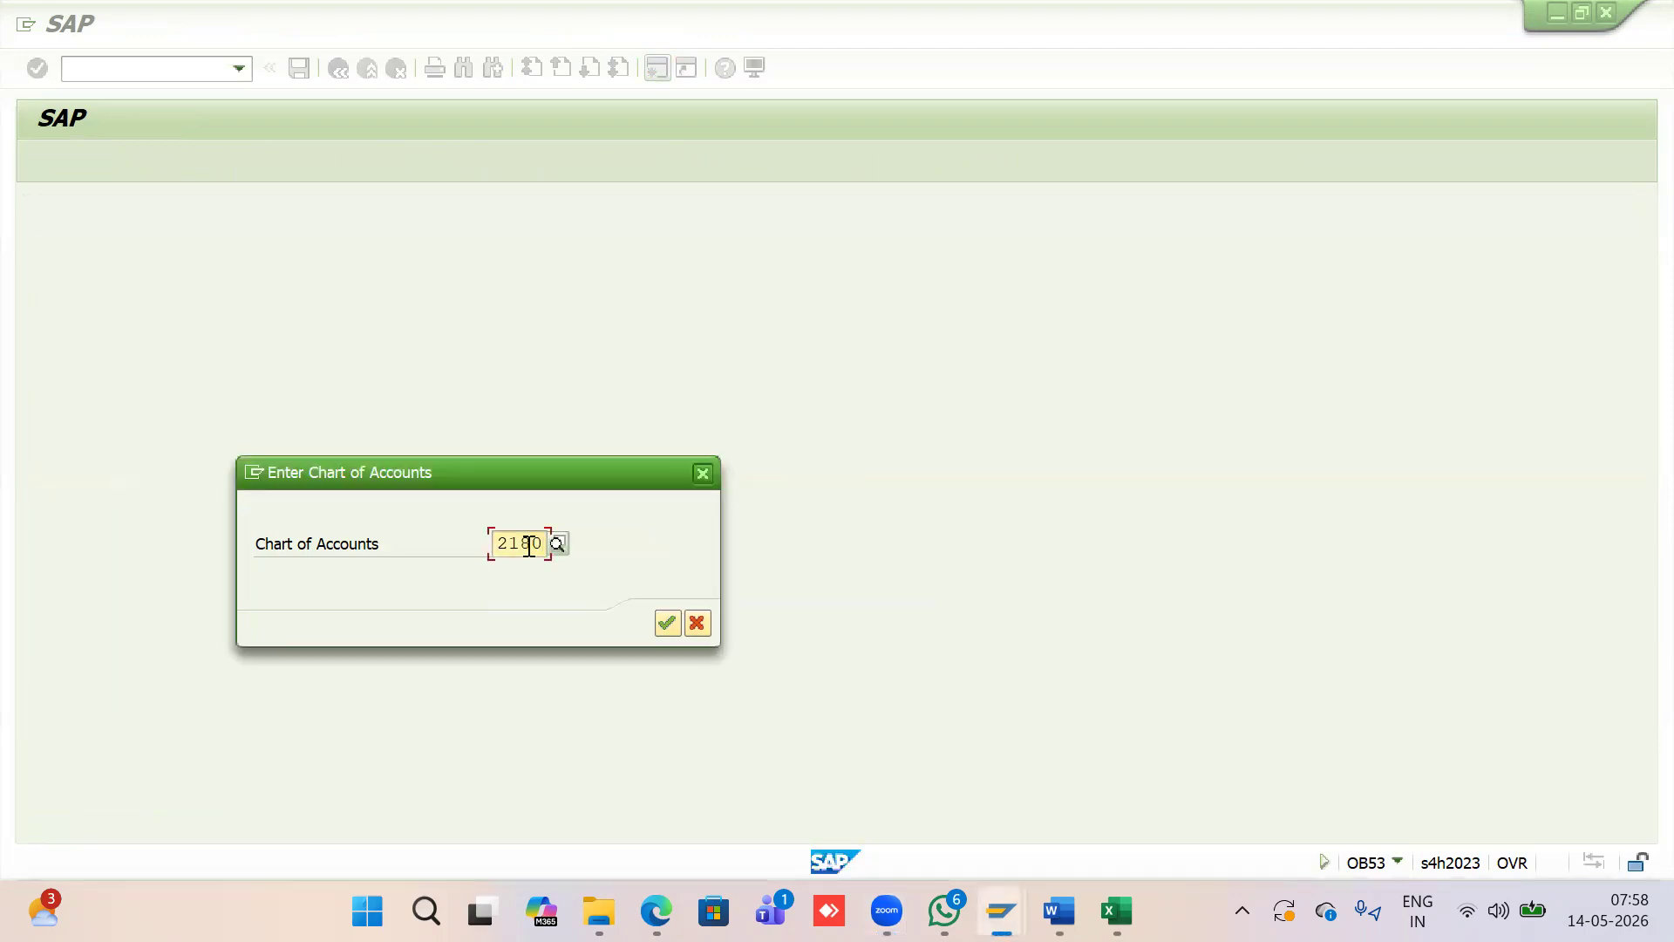
{"action": "key", "text": "Return"}
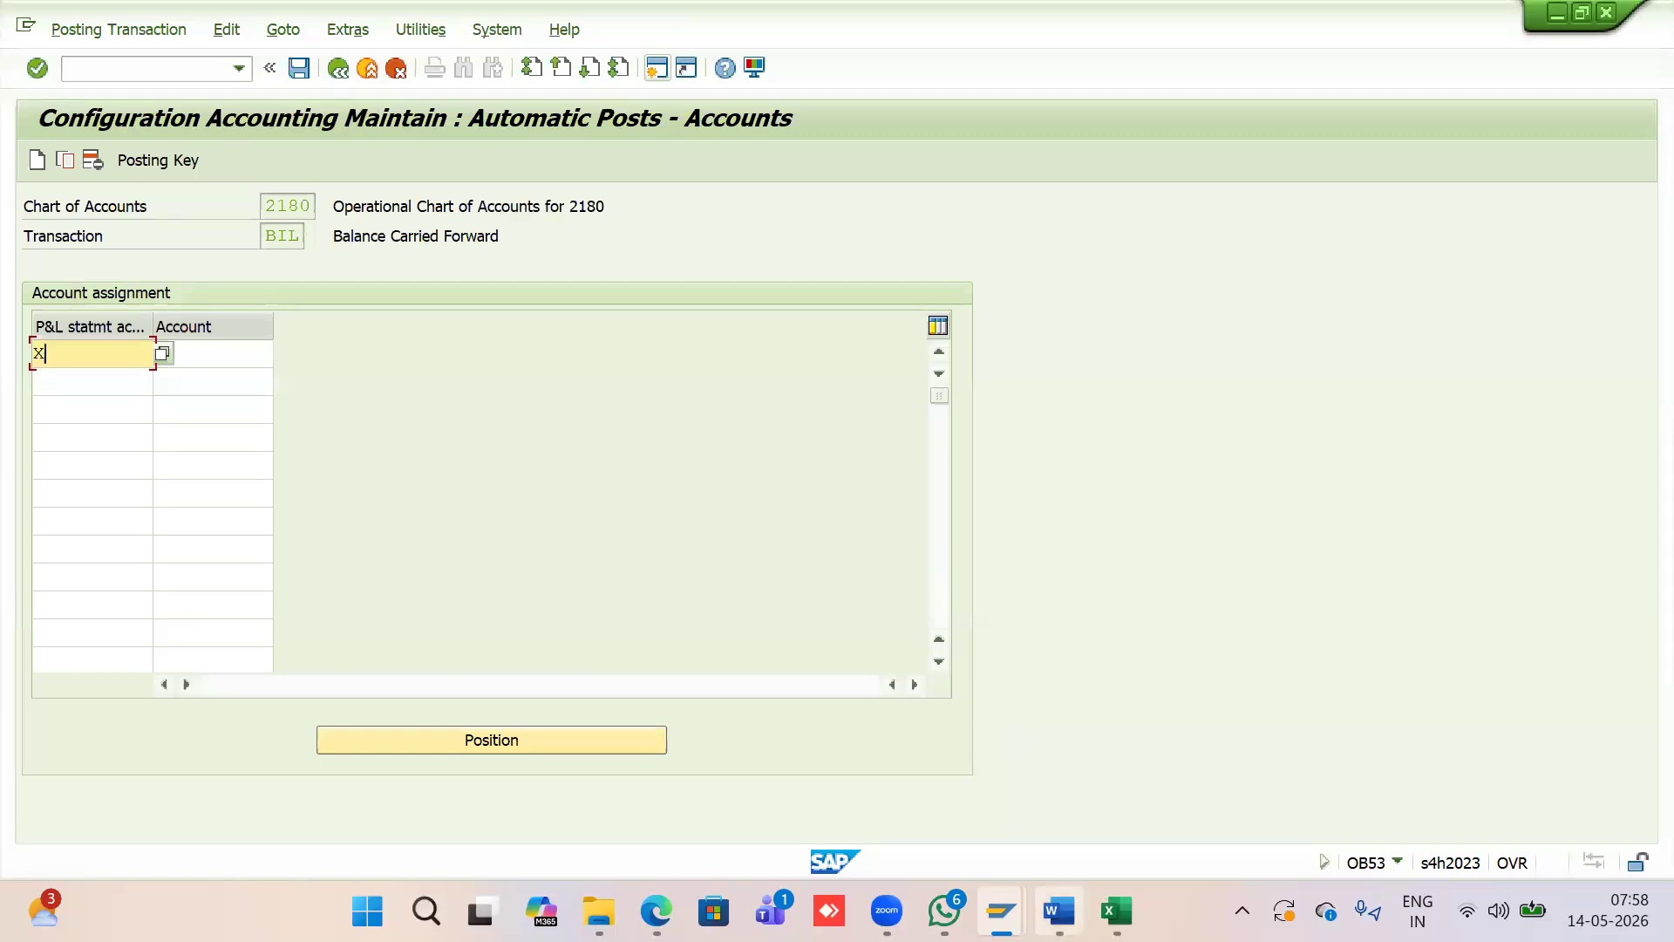
Copy the Reserves and Surpluses starting account 100100 from the Word table into the Account field beside X in SAP
{"action": "key", "text": "alt+Tab"}
{"action": "scroll", "coordinate": [1002, 451], "scroll_direction": "up", "scroll_amount": 10}
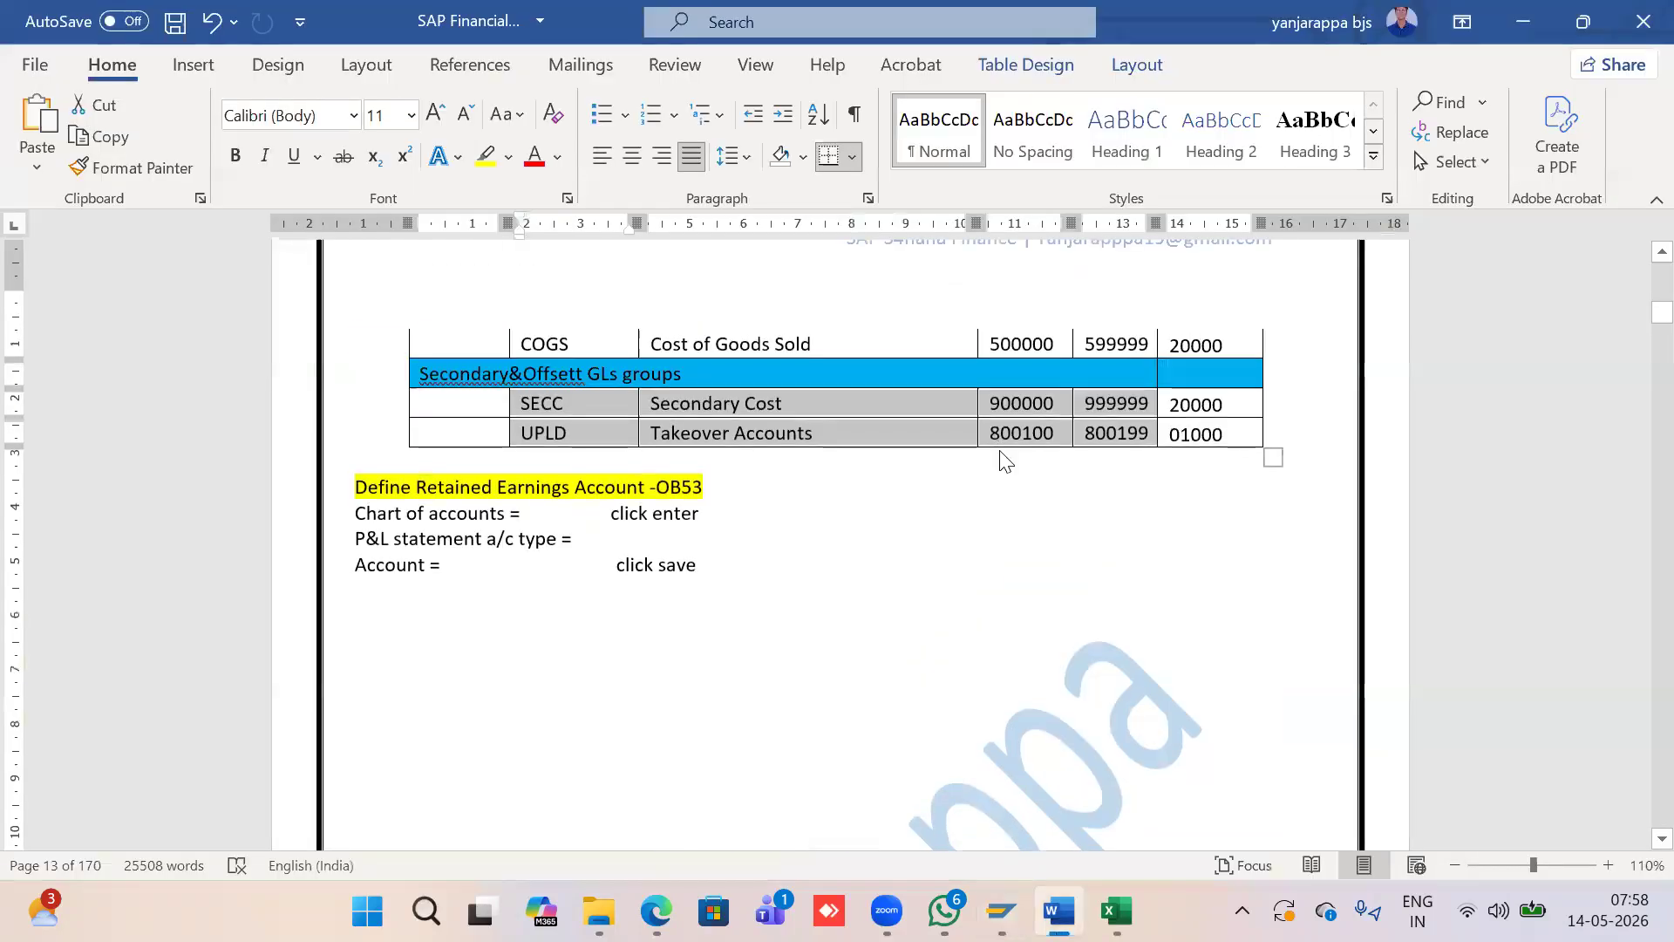
{"action": "scroll", "coordinate": [1002, 451], "scroll_direction": "up", "scroll_amount": 3}
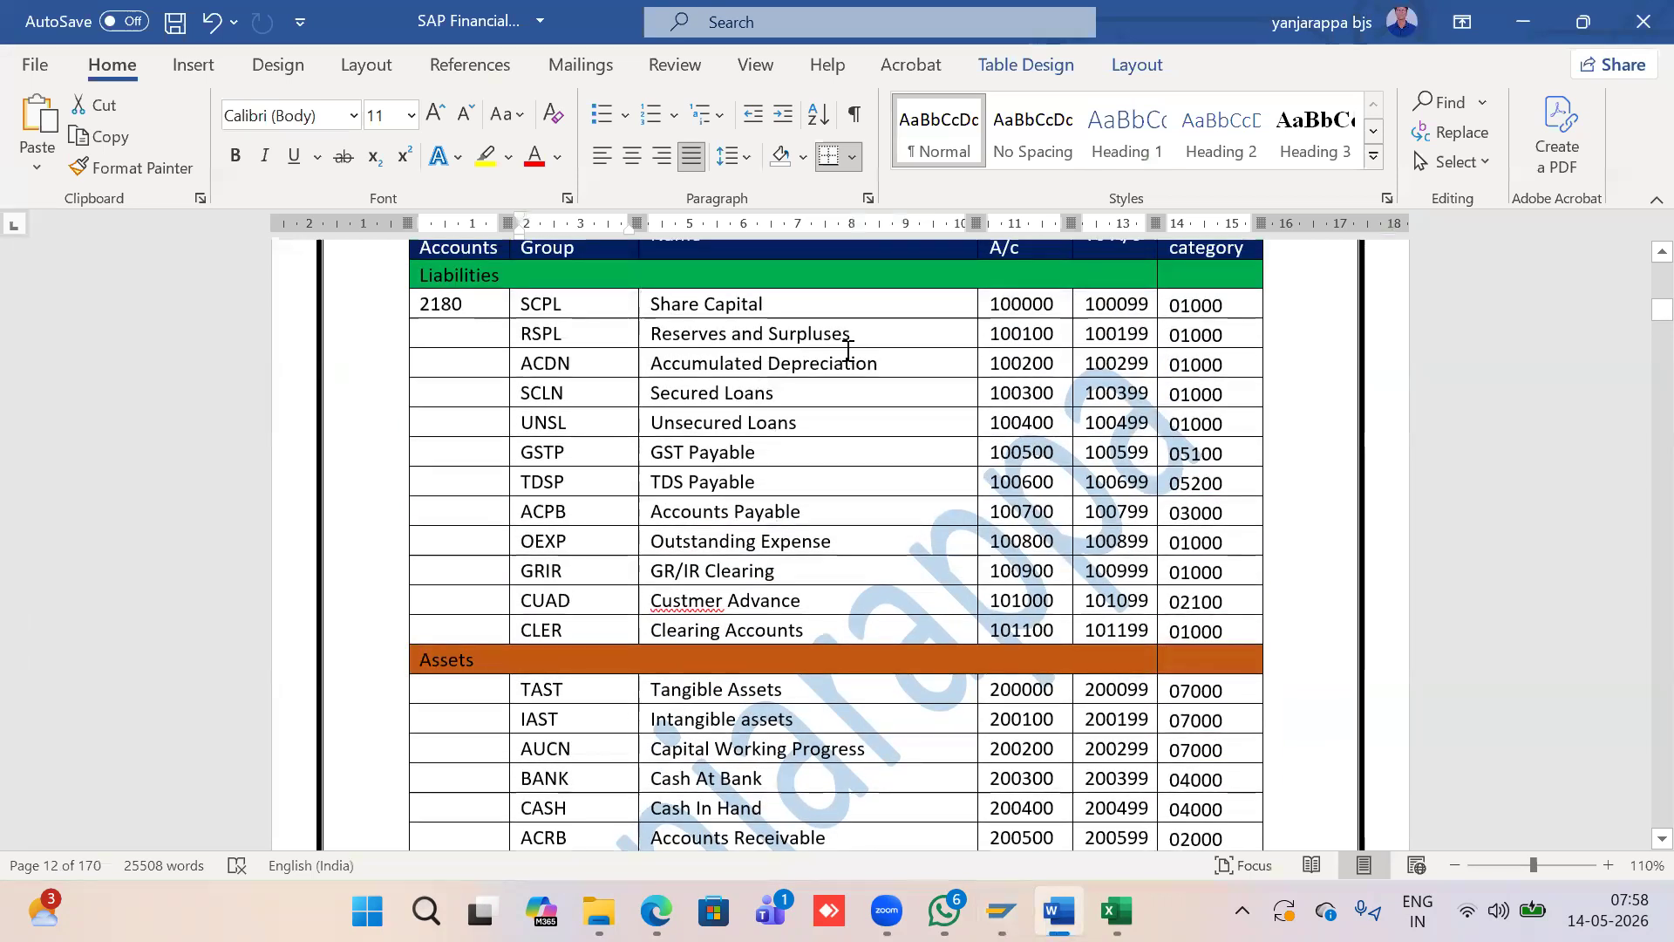
{"action": "left_click_drag", "start_coordinate": [1057, 337], "coordinate": [979, 337]}
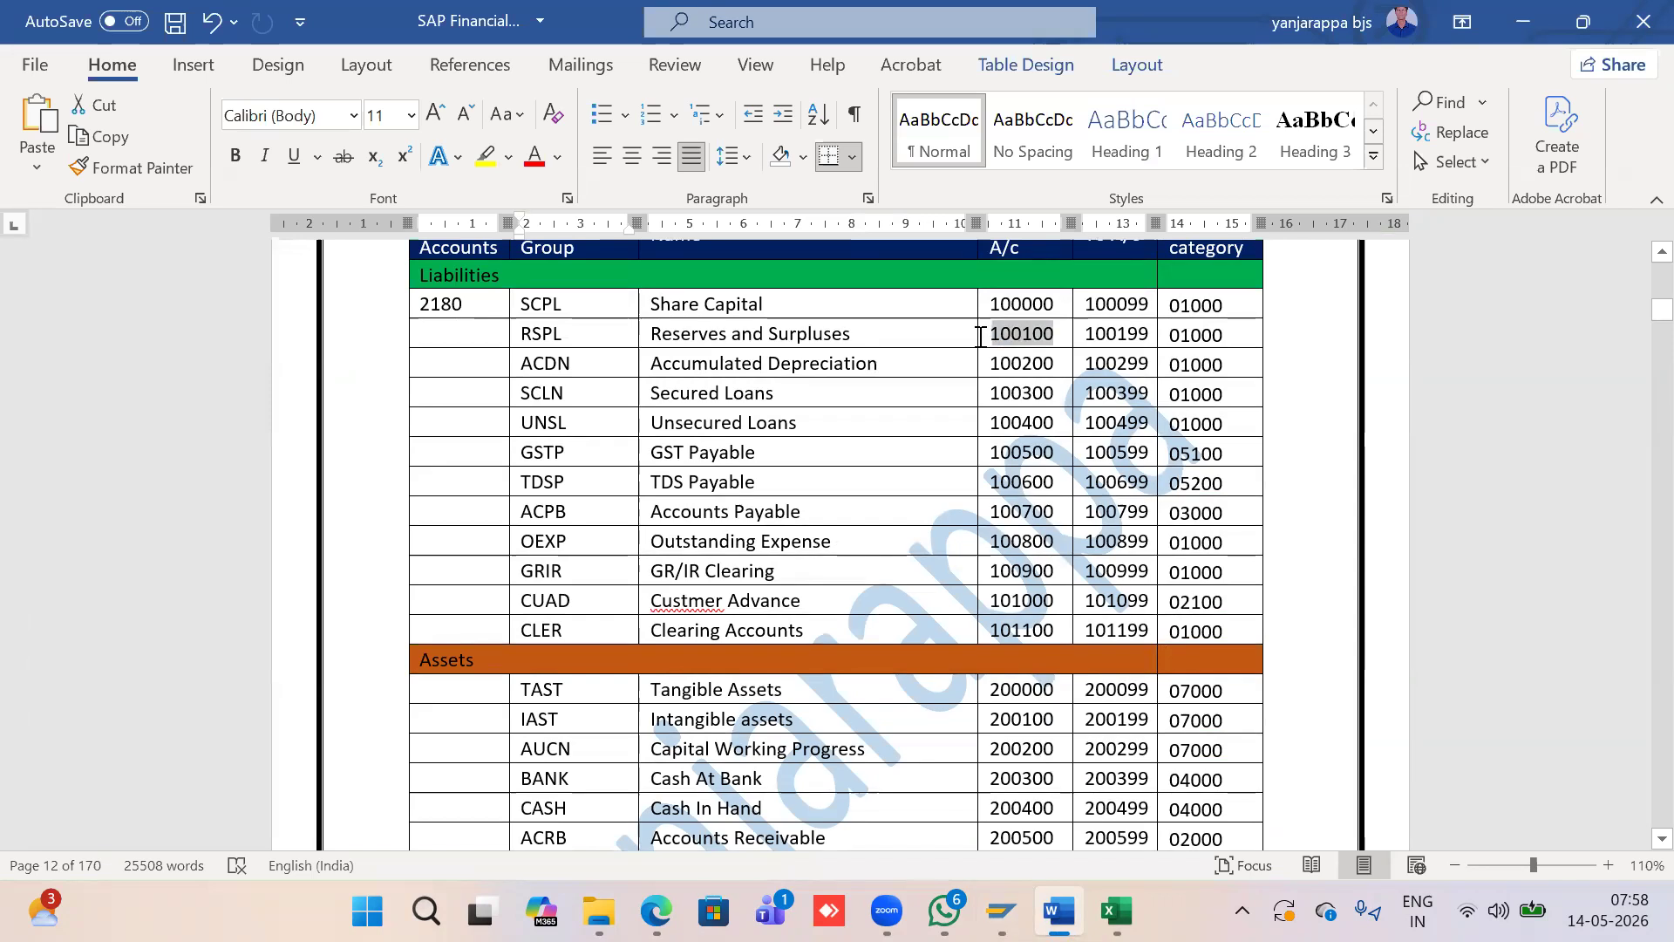
{"action": "key", "text": "ctrl+c"}
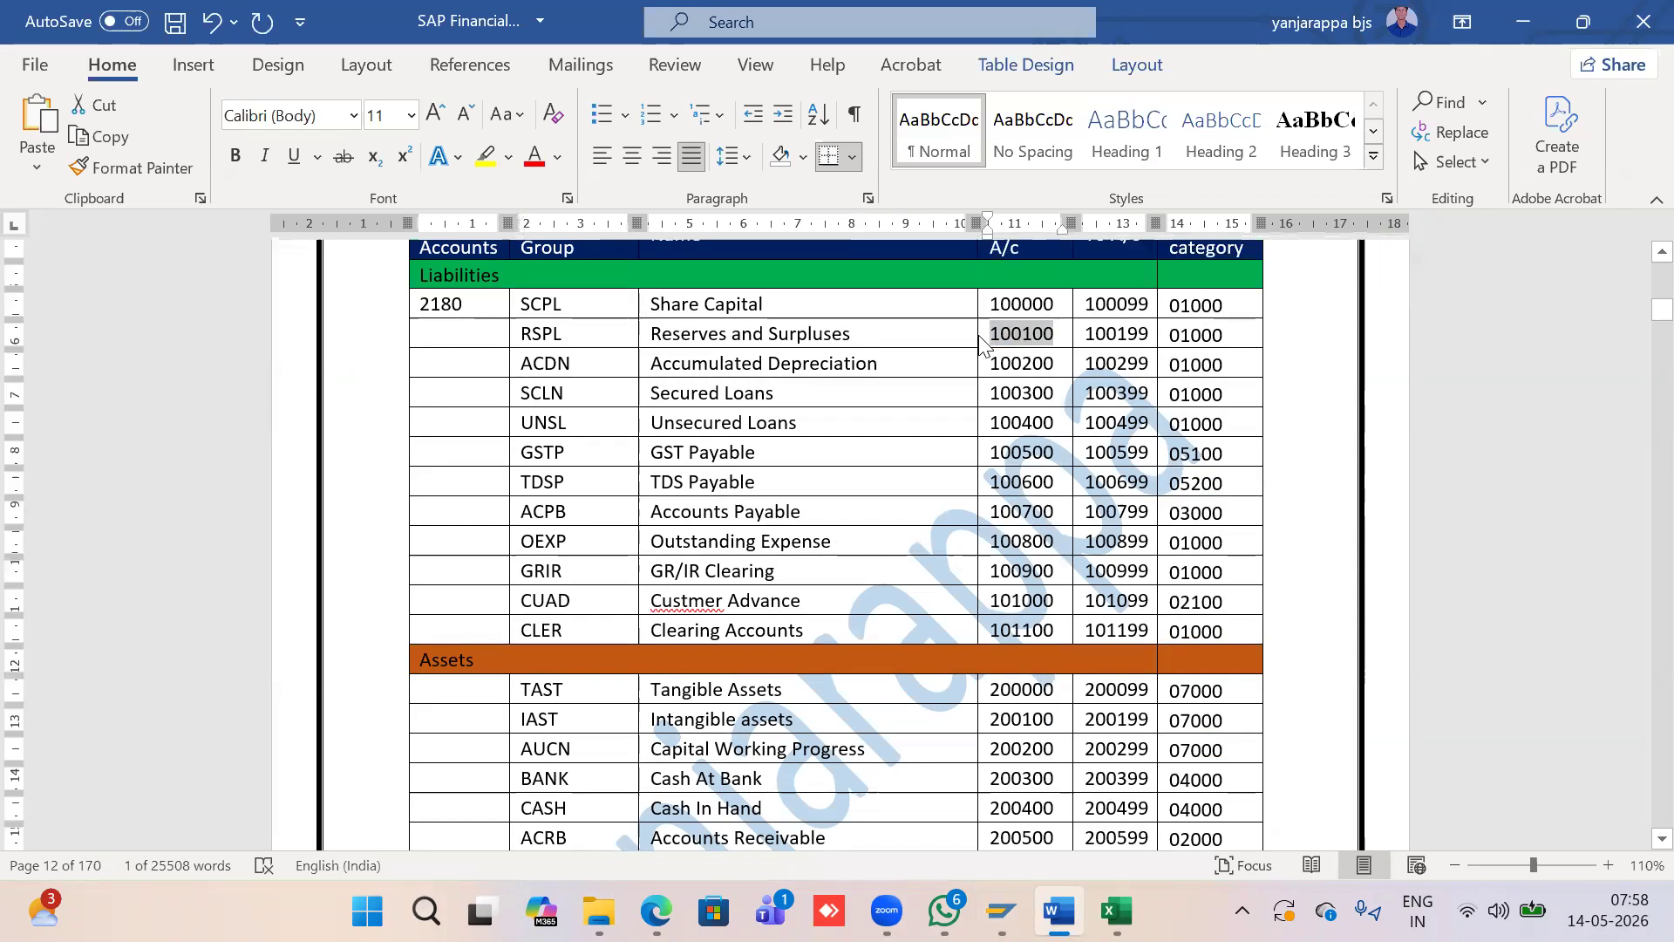
{"action": "key", "text": "alt+Tab"}
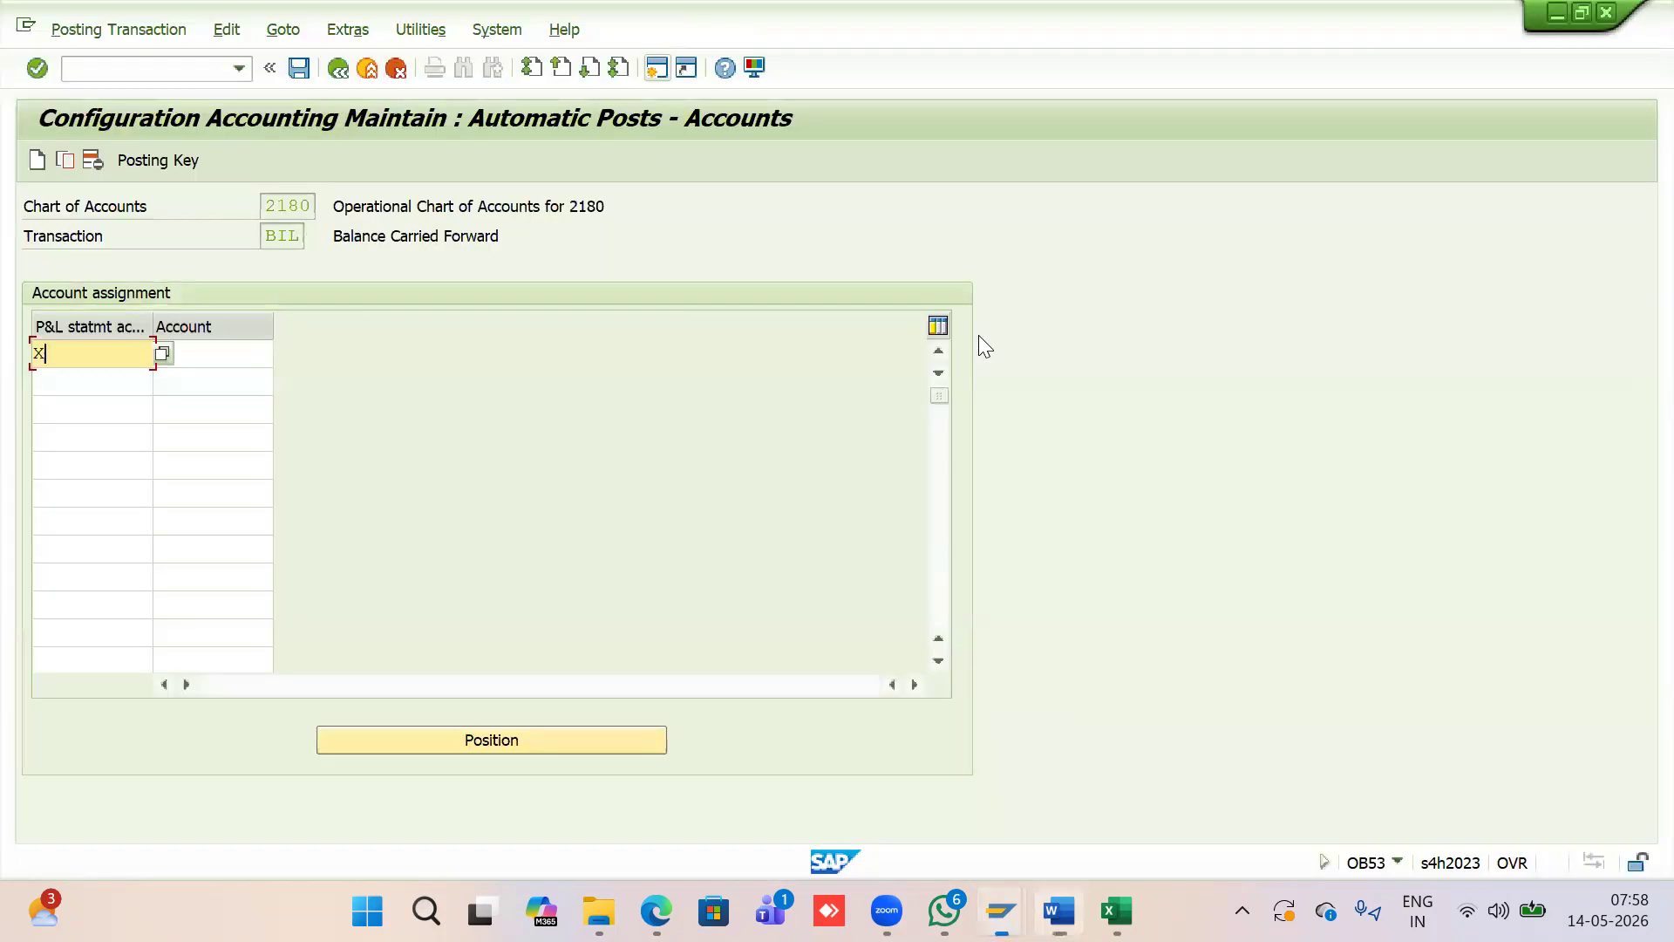
{"action": "left_click", "coordinate": [214, 351]}
{"action": "key", "text": "ctrl+v"}
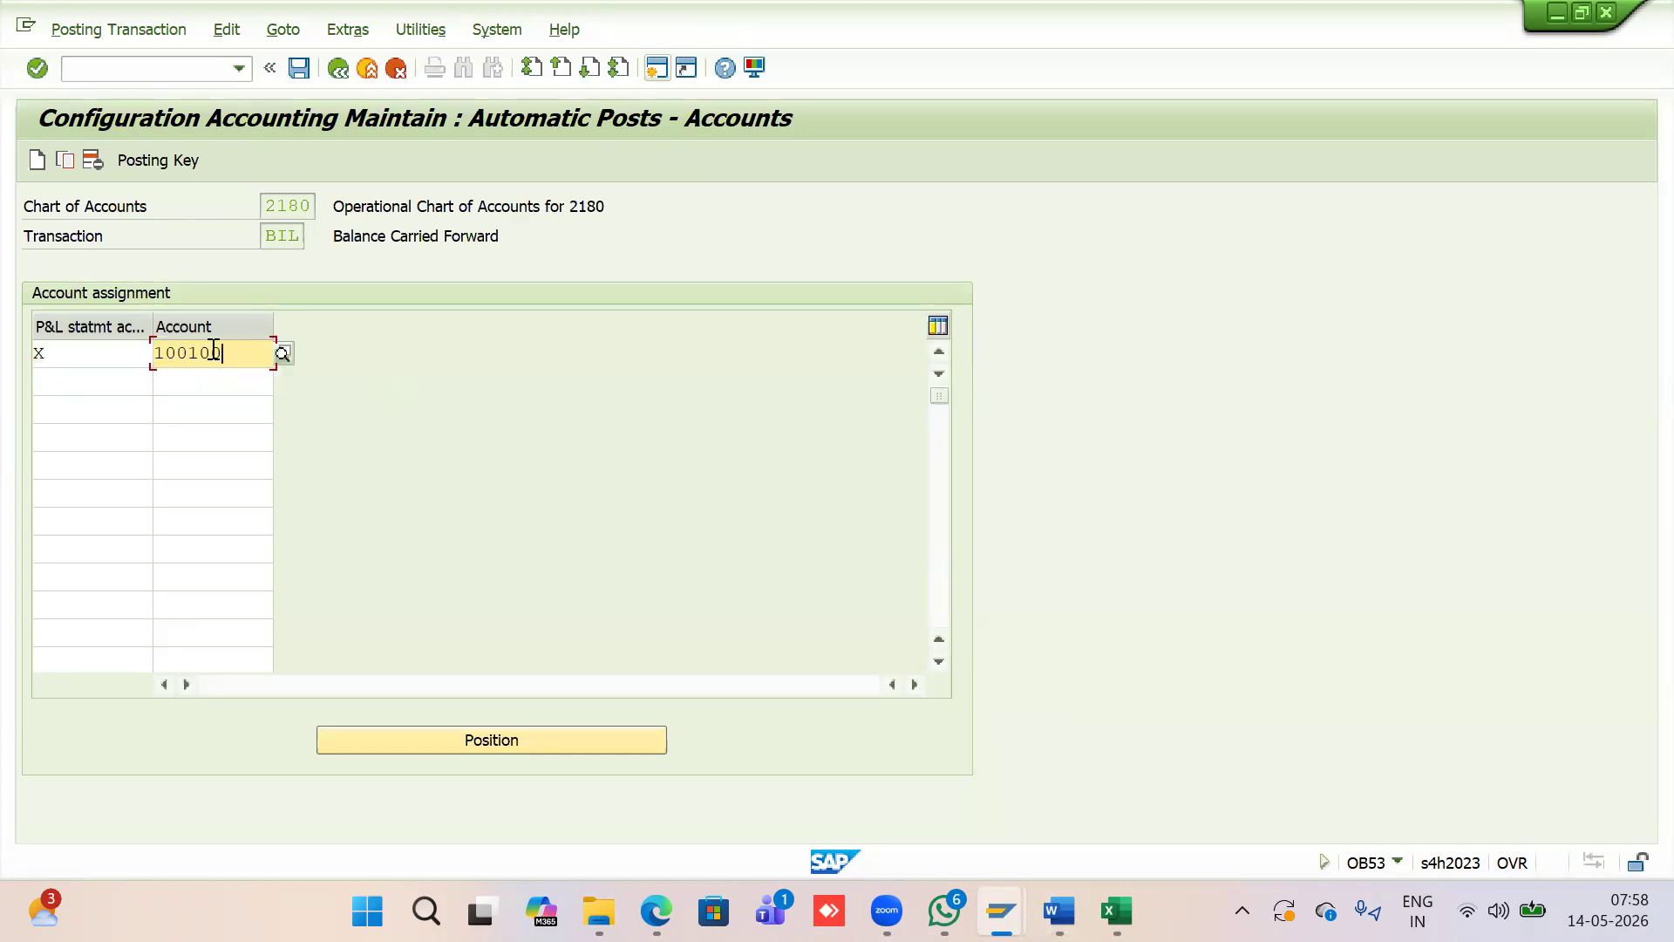
Accept the retained earnings account assignment, save it under customizing request A4HK900546, and return to the IMG
{"action": "left_click_drag", "start_coordinate": [220, 352], "coordinate": [142, 357]}
{"action": "left_click", "coordinate": [142, 358]}
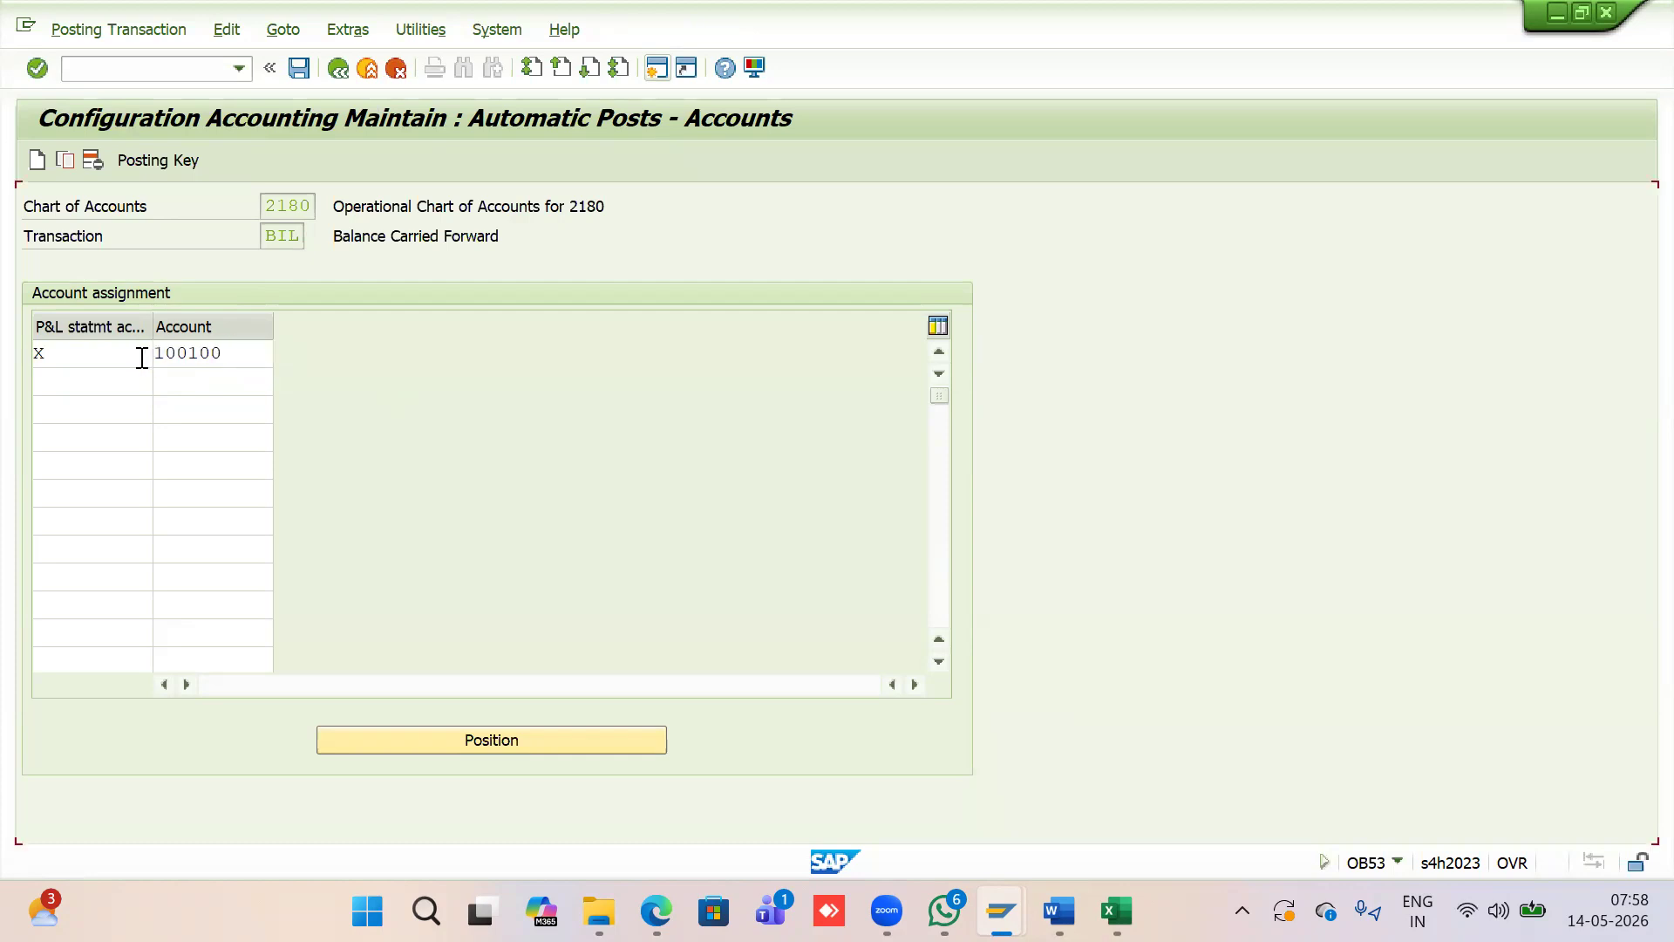
{"action": "key", "text": "Return"}
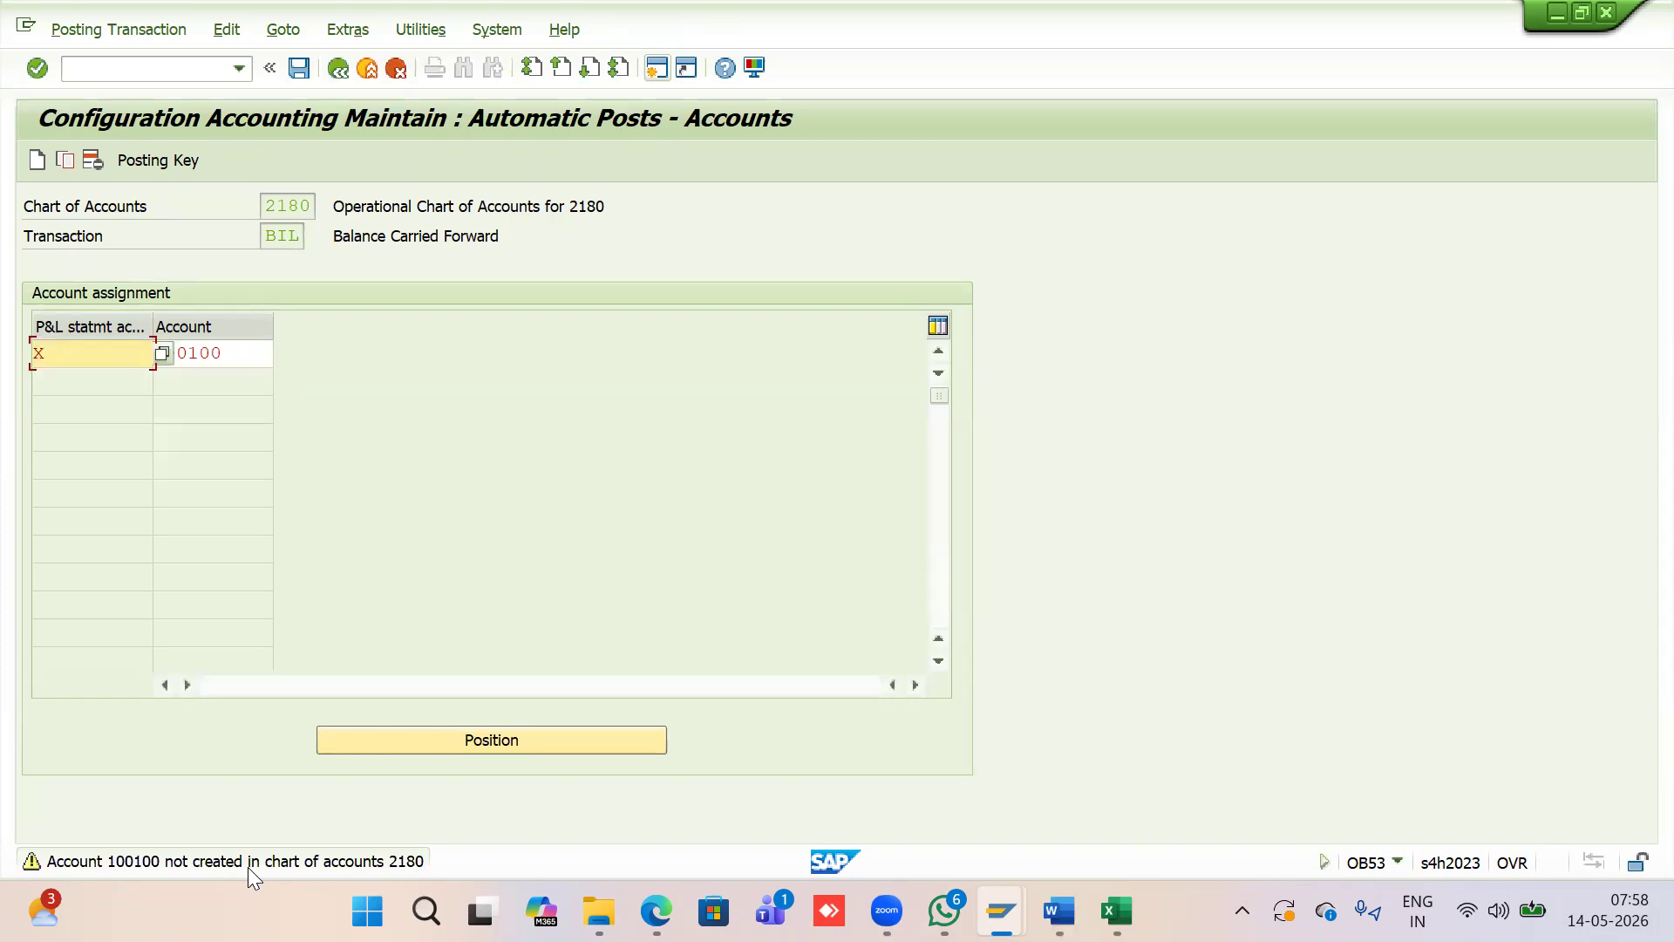
{"action": "key", "text": "Return"}
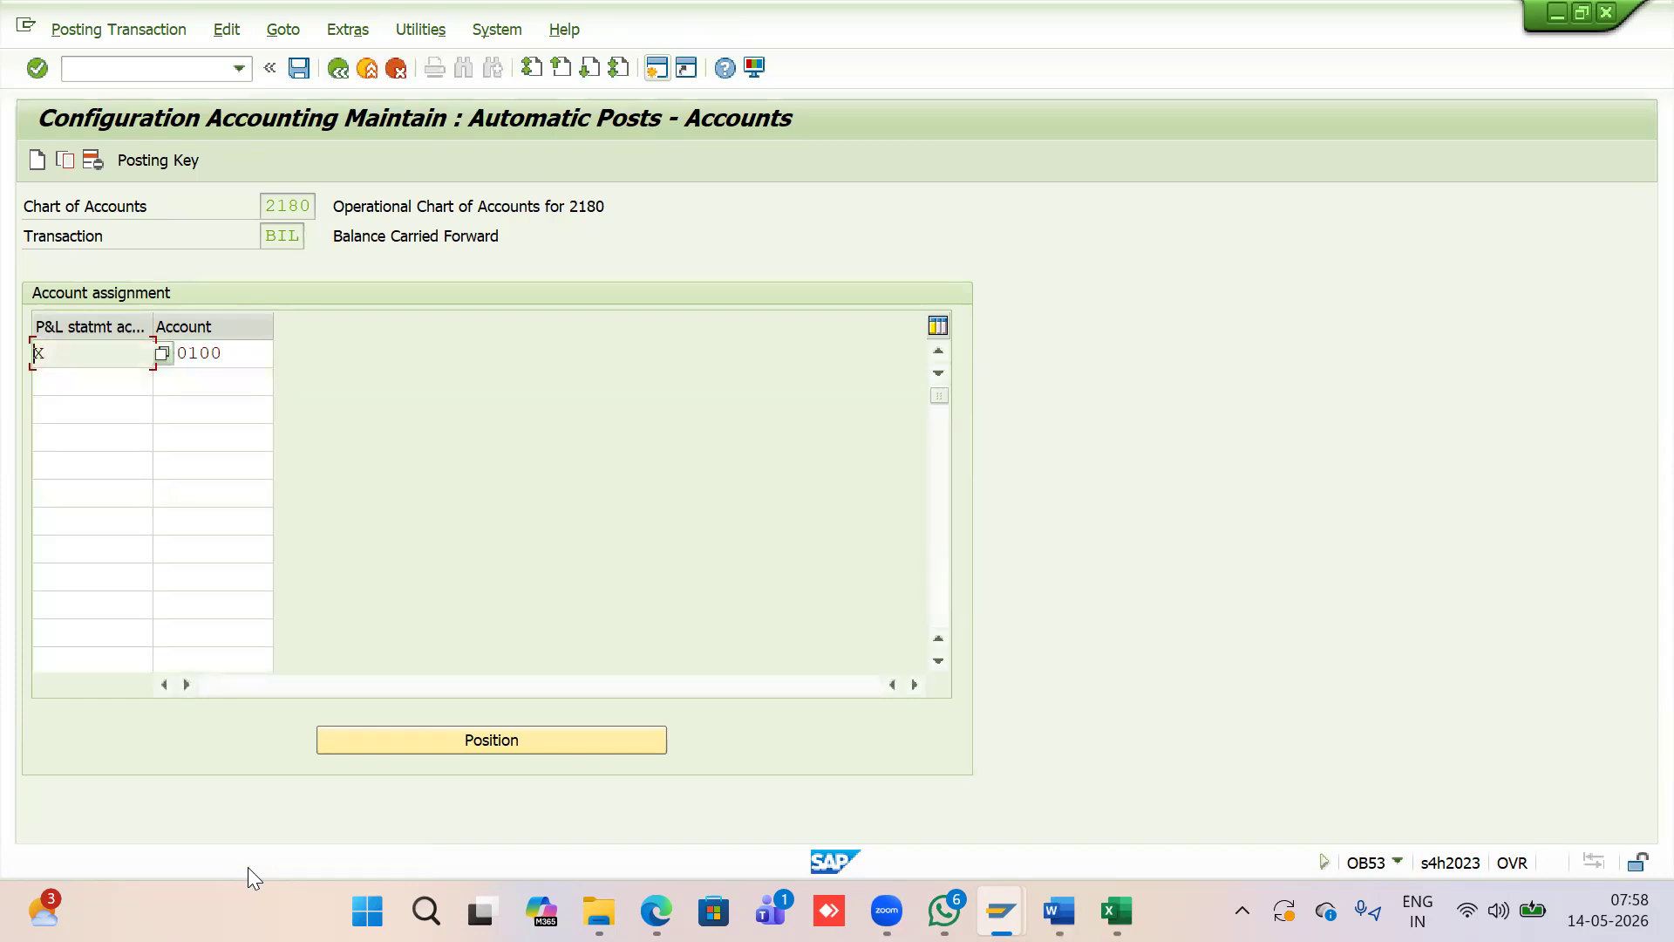
{"action": "left_click", "coordinate": [309, 70]}
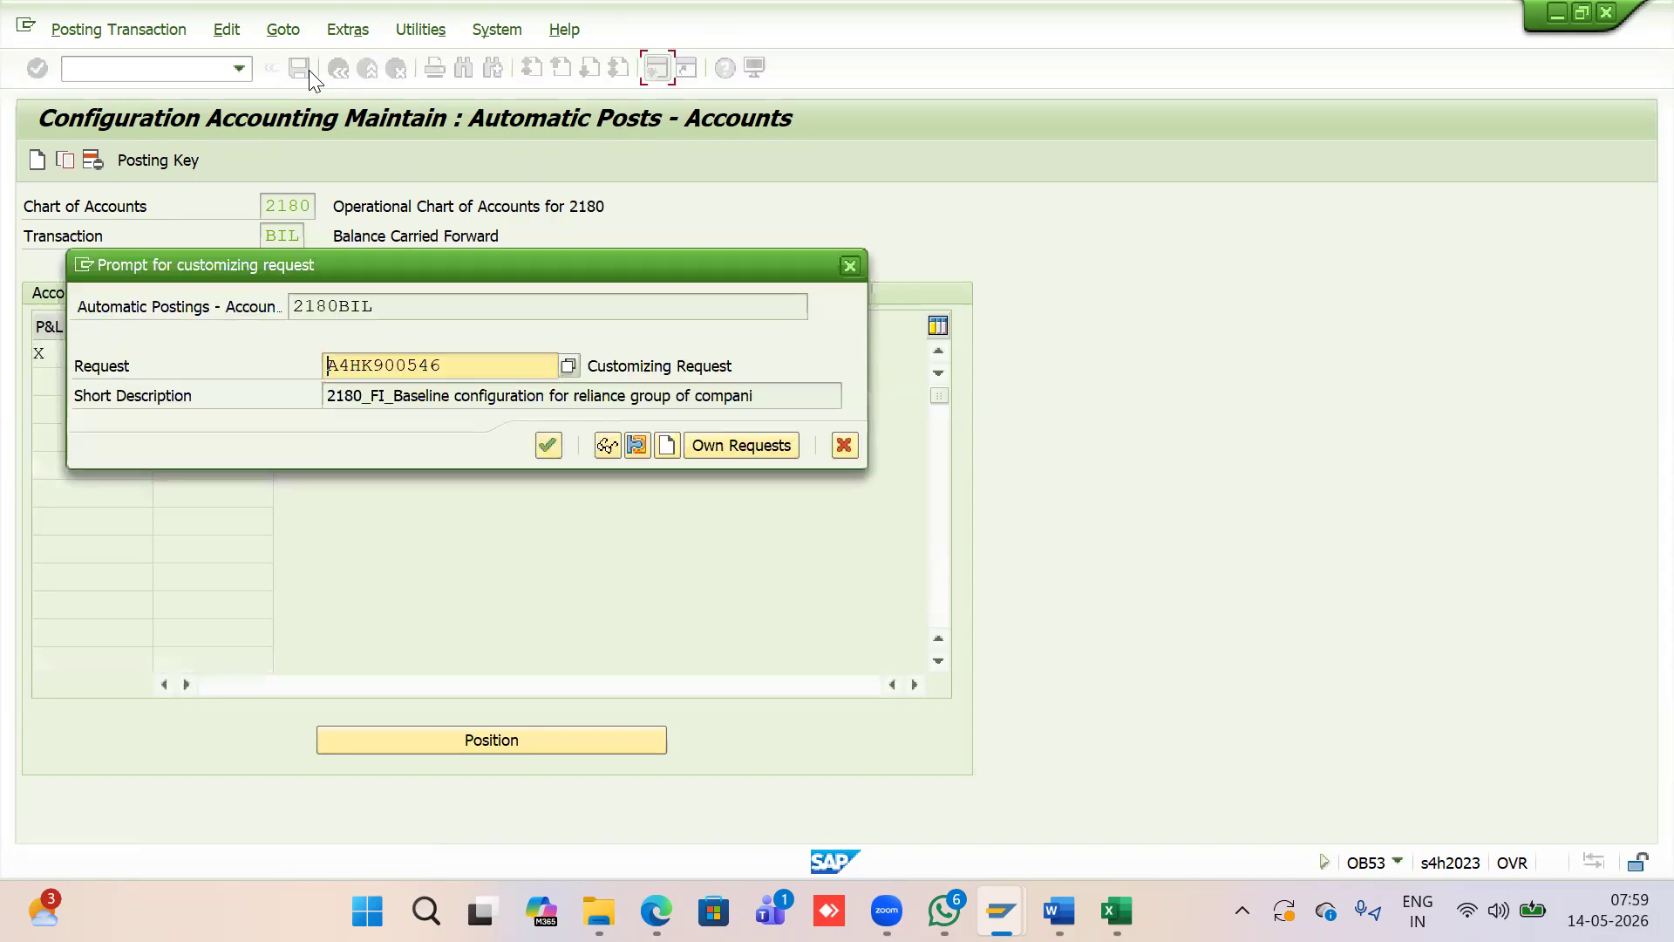
{"action": "key", "text": "Return"}
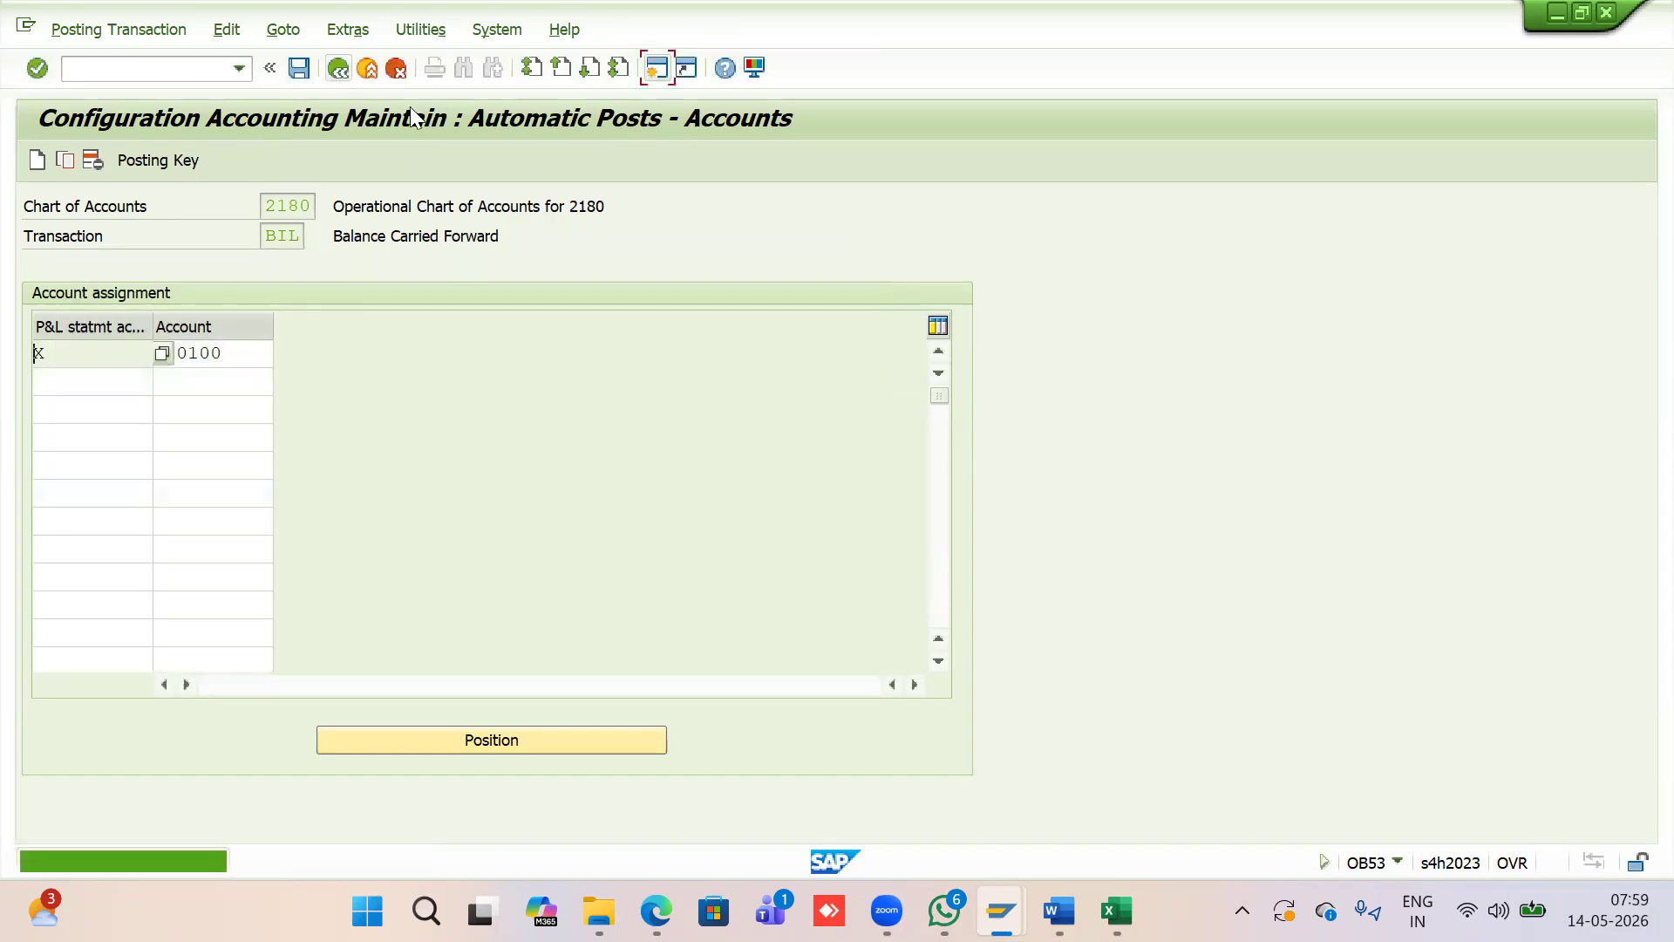
{"action": "left_click_drag", "start_coordinate": [232, 352], "coordinate": [138, 347]}
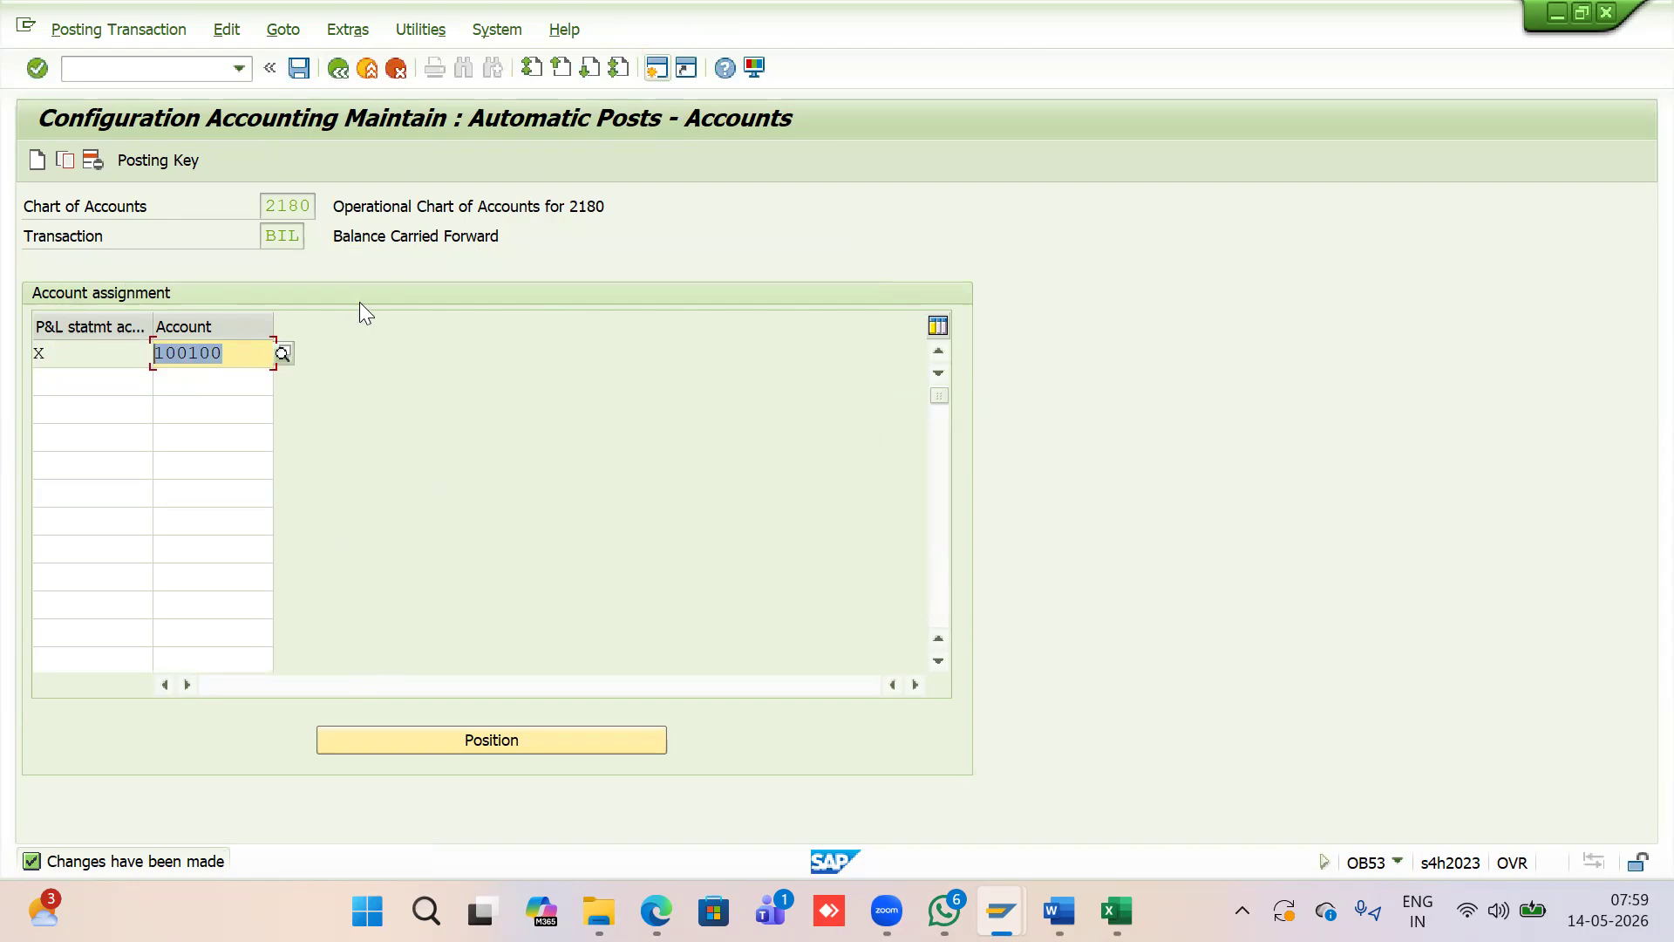
{"action": "left_click", "coordinate": [338, 69]}
Switch to the Word document and add blank lines below the Define Retained Earnings Account - OB53 notes
{"action": "key", "text": "alt+Tab"}
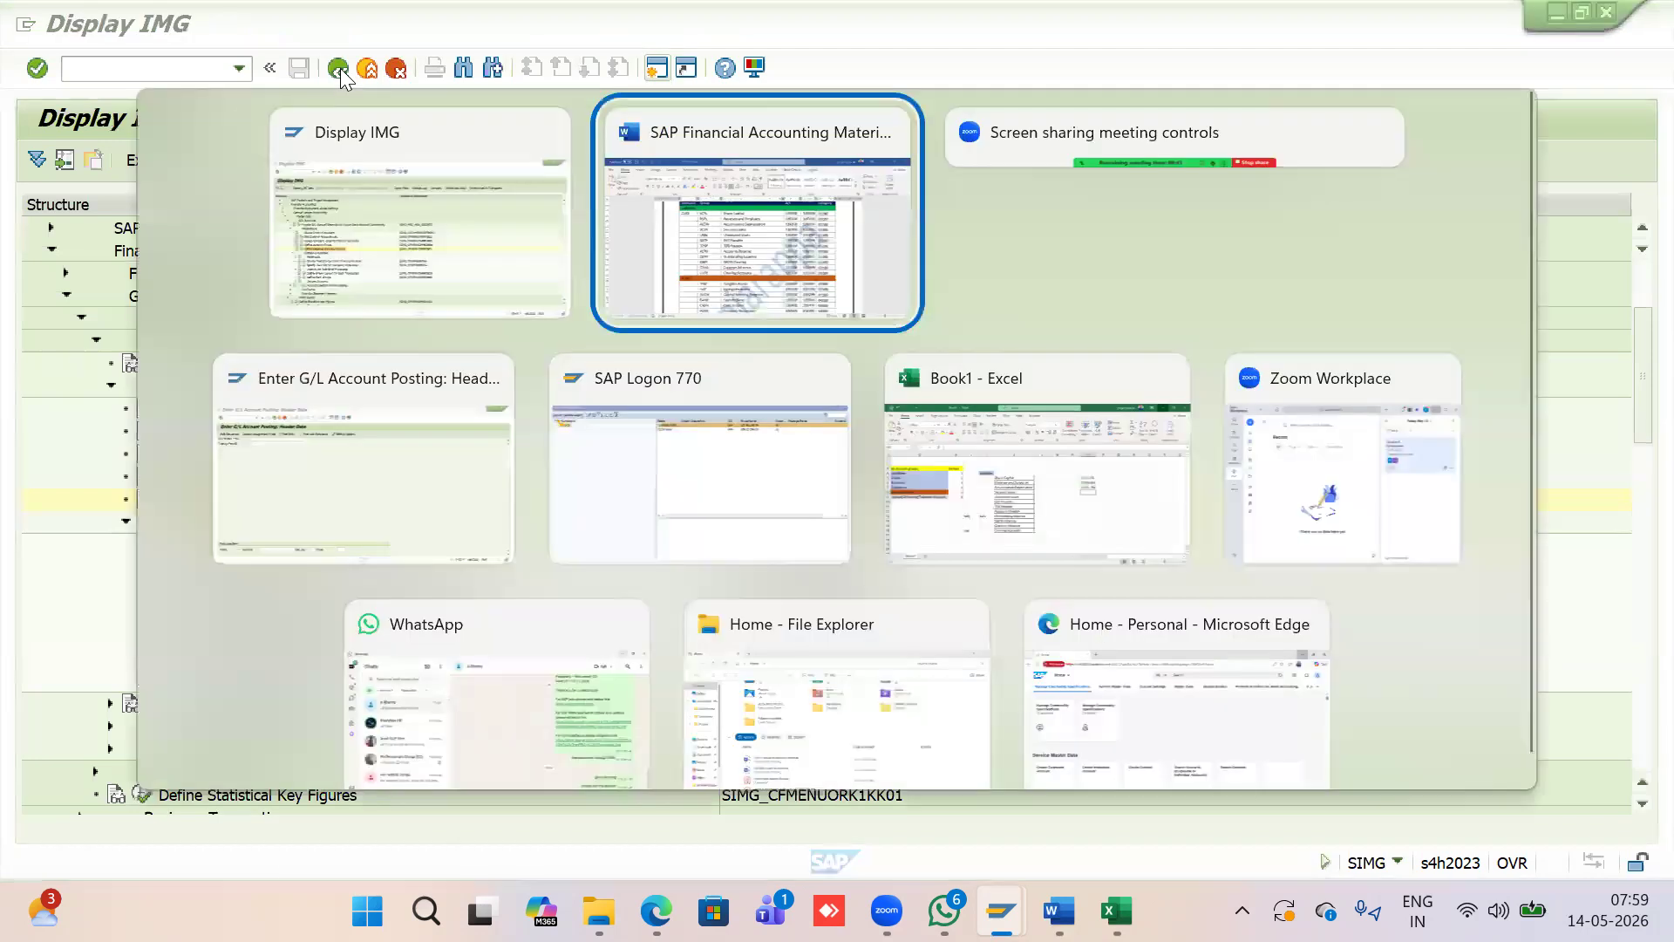
{"action": "scroll", "coordinate": [782, 469], "scroll_direction": "down", "scroll_amount": 12}
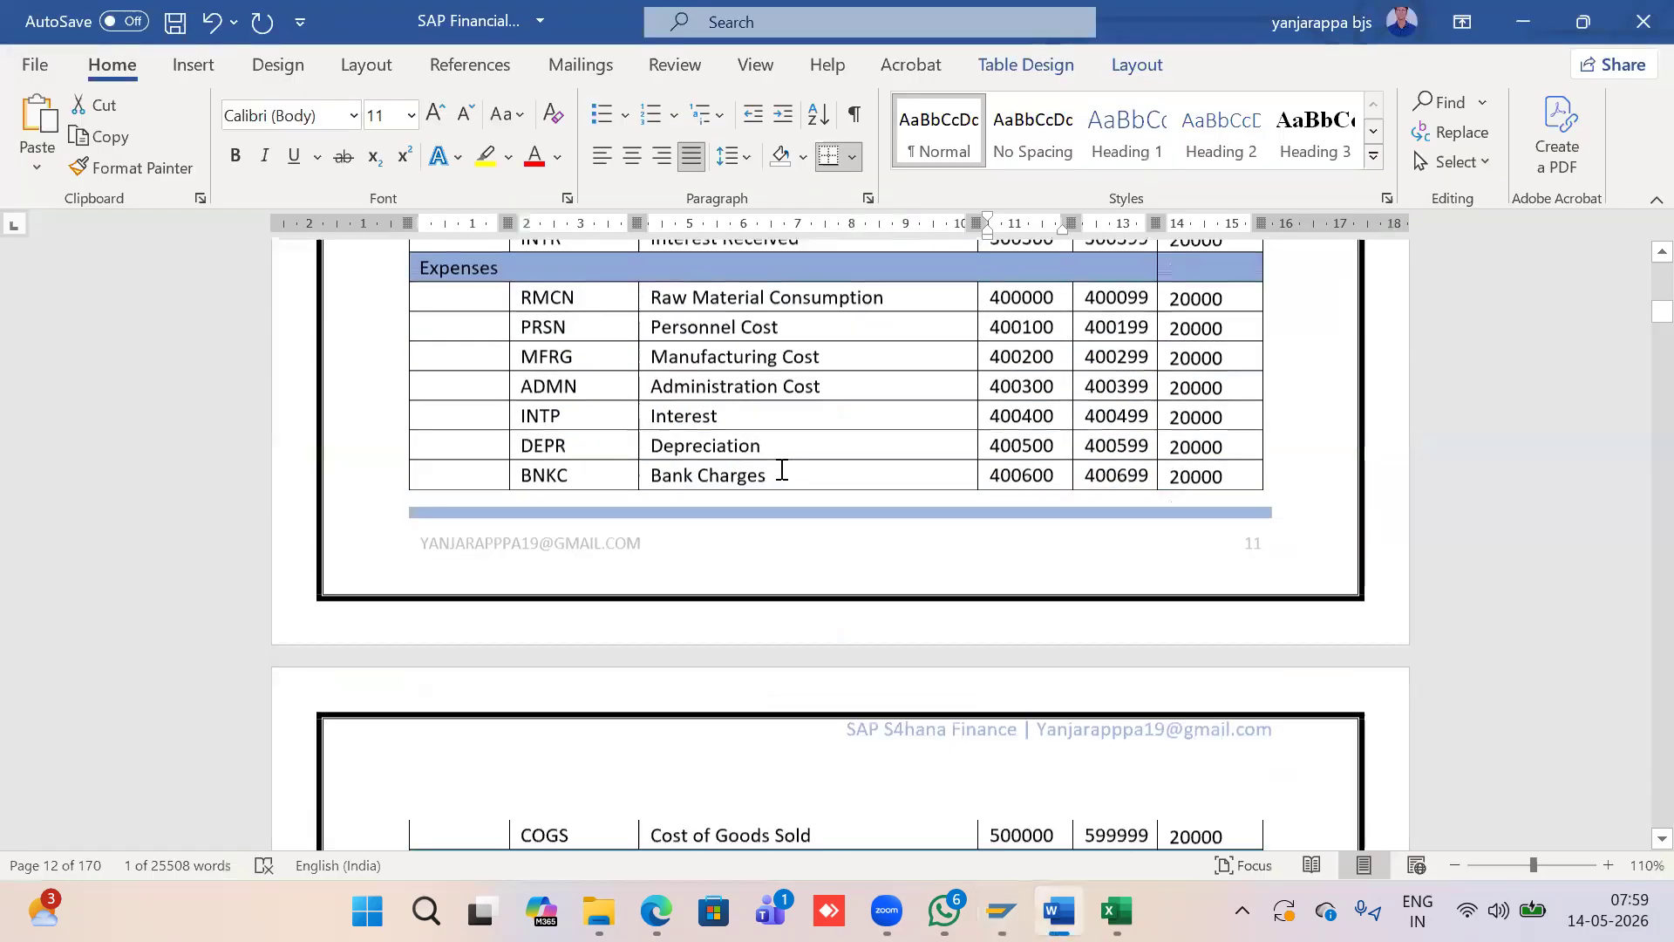
{"action": "scroll", "coordinate": [782, 469], "scroll_direction": "up", "scroll_amount": 4}
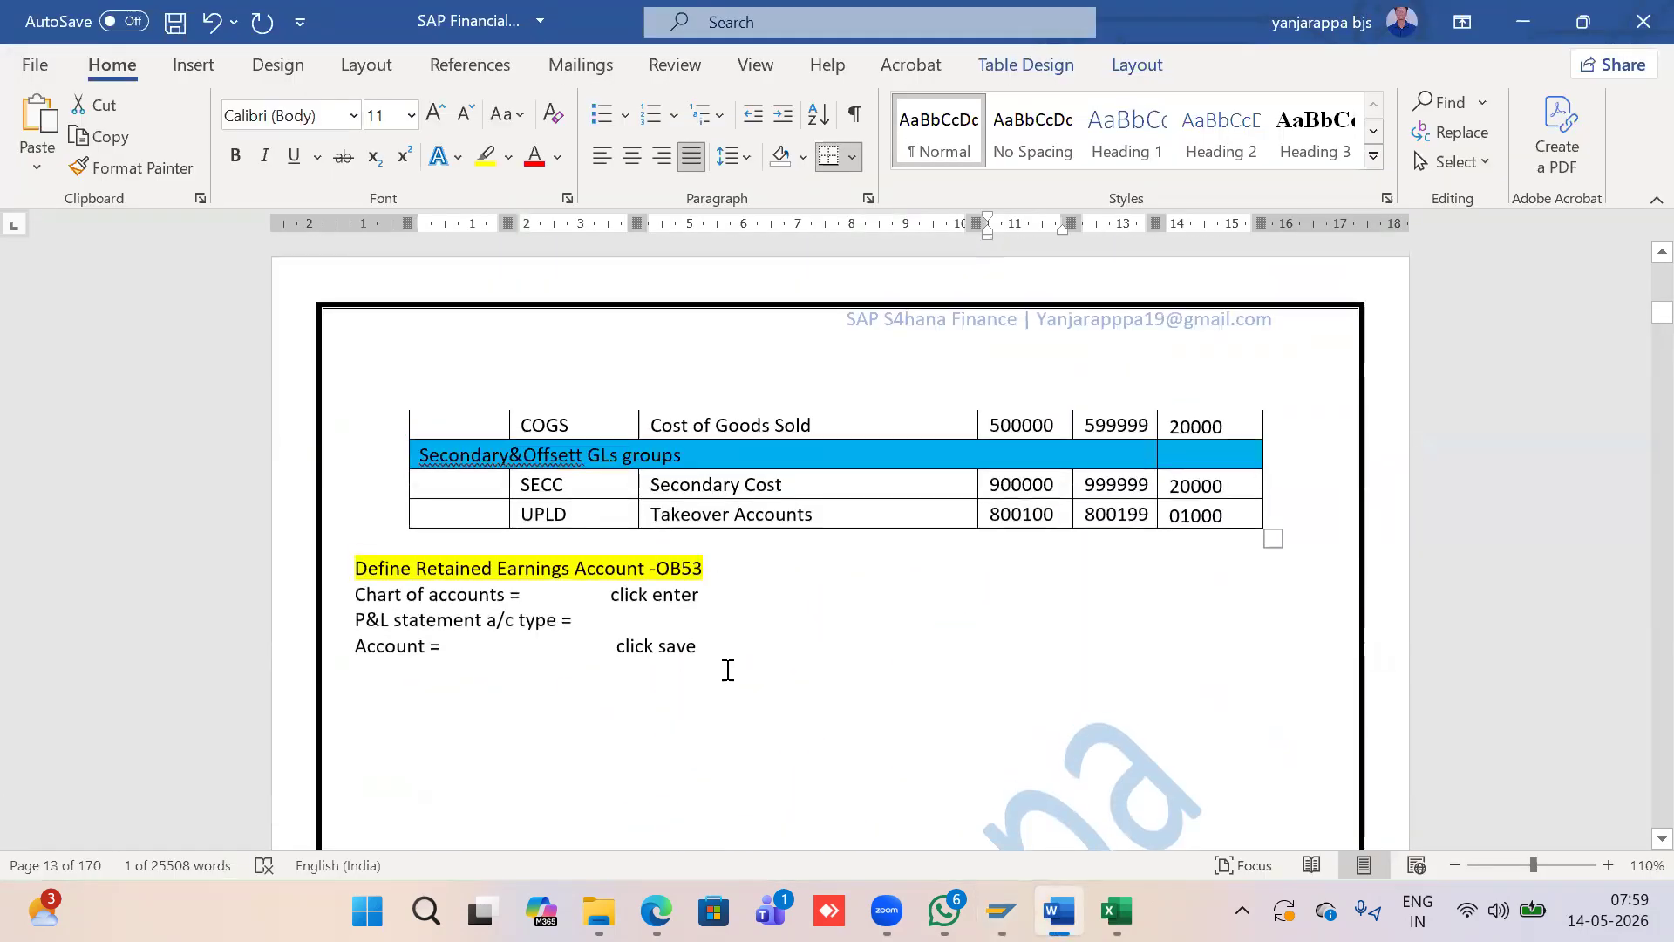
{"action": "left_click", "coordinate": [721, 644]}
{"action": "key", "text": "Return"}
{"action": "key", "text": "Return"}
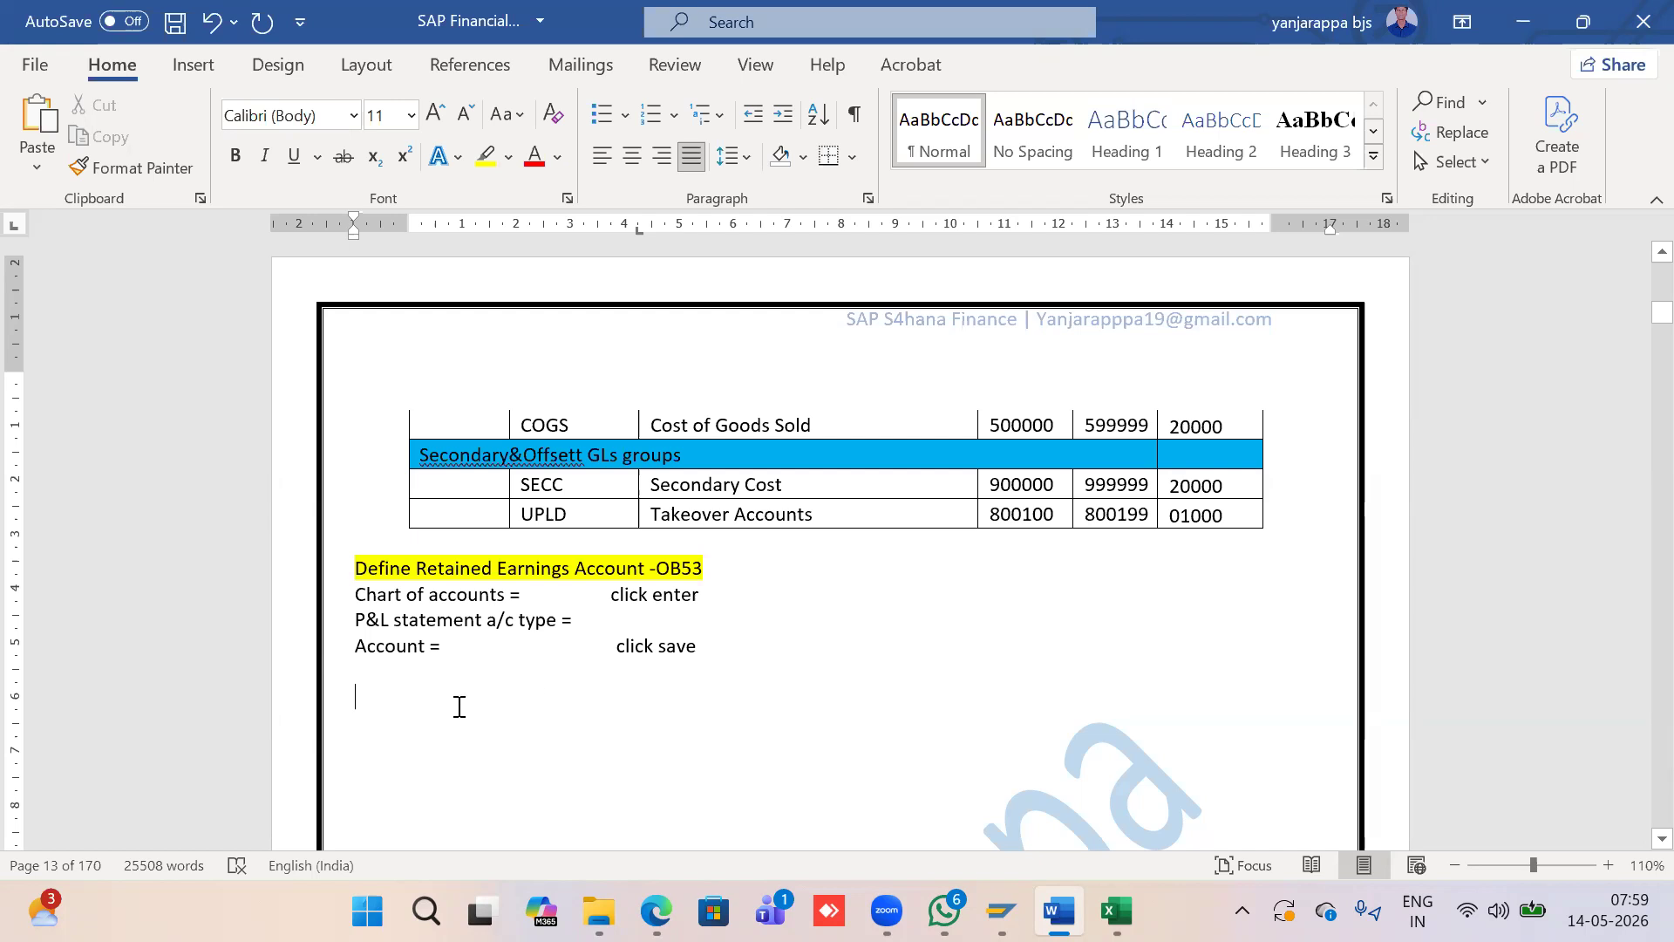
{"action": "key", "text": "Return"}
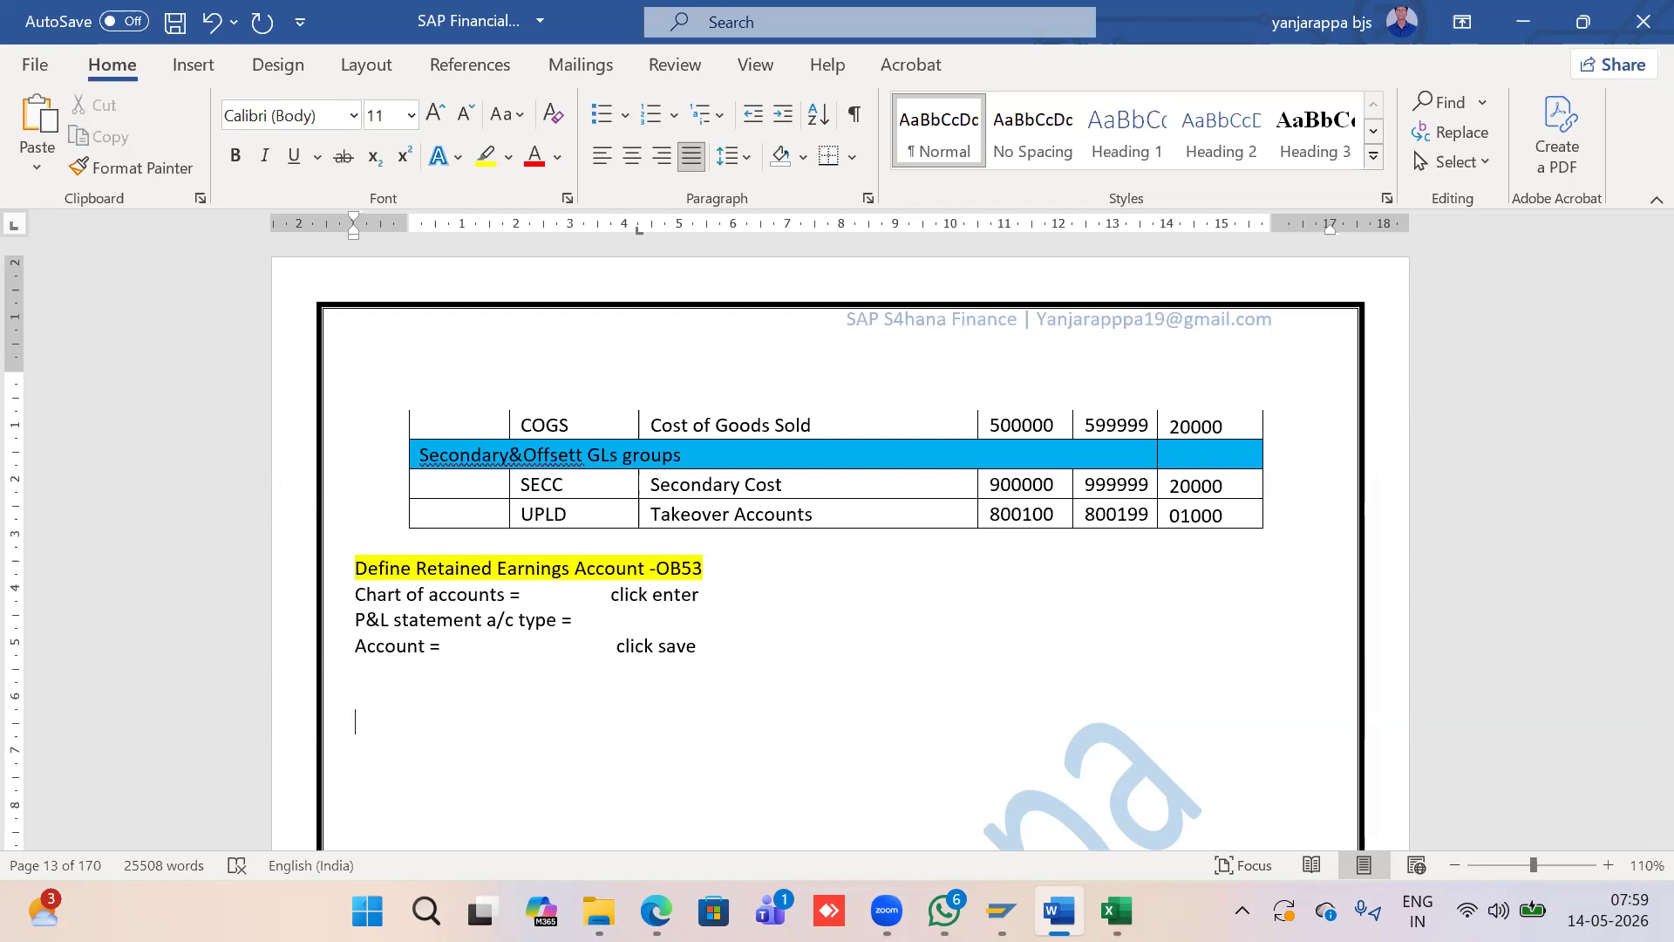
{"action": "scroll", "coordinate": [499, 668], "scroll_direction": "down", "scroll_amount": 3}
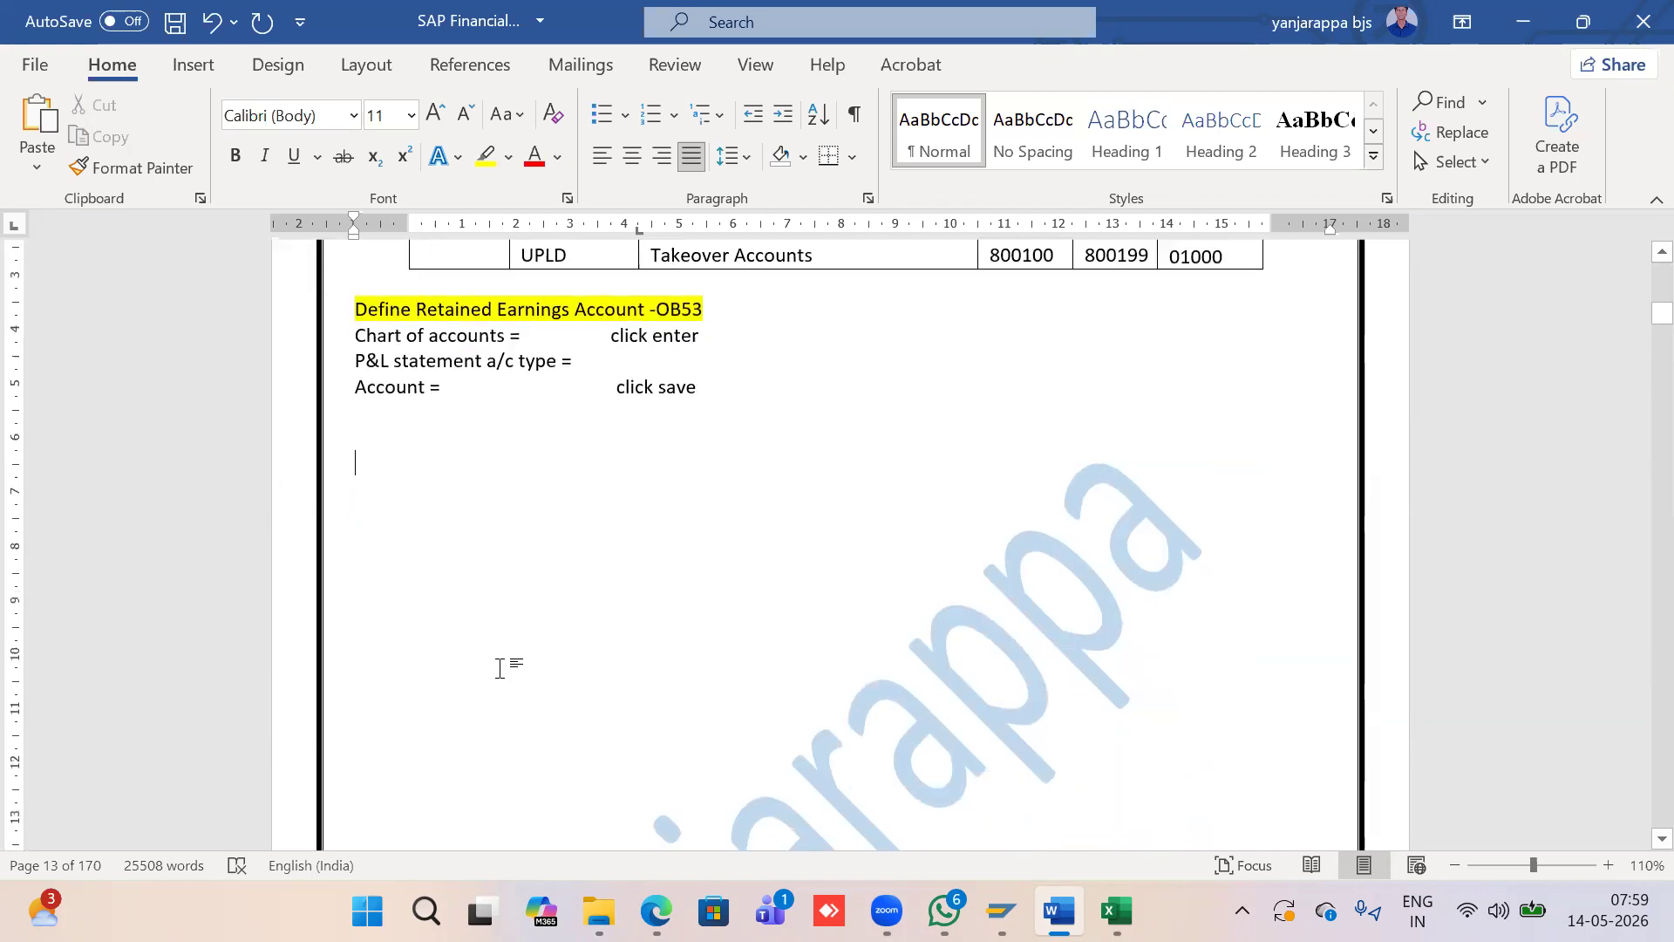
Write the note "One retaine earning account for Operating P&L A/c" below the OB53 section and start a new line
{"action": "type", "text": "One retaine earning"}
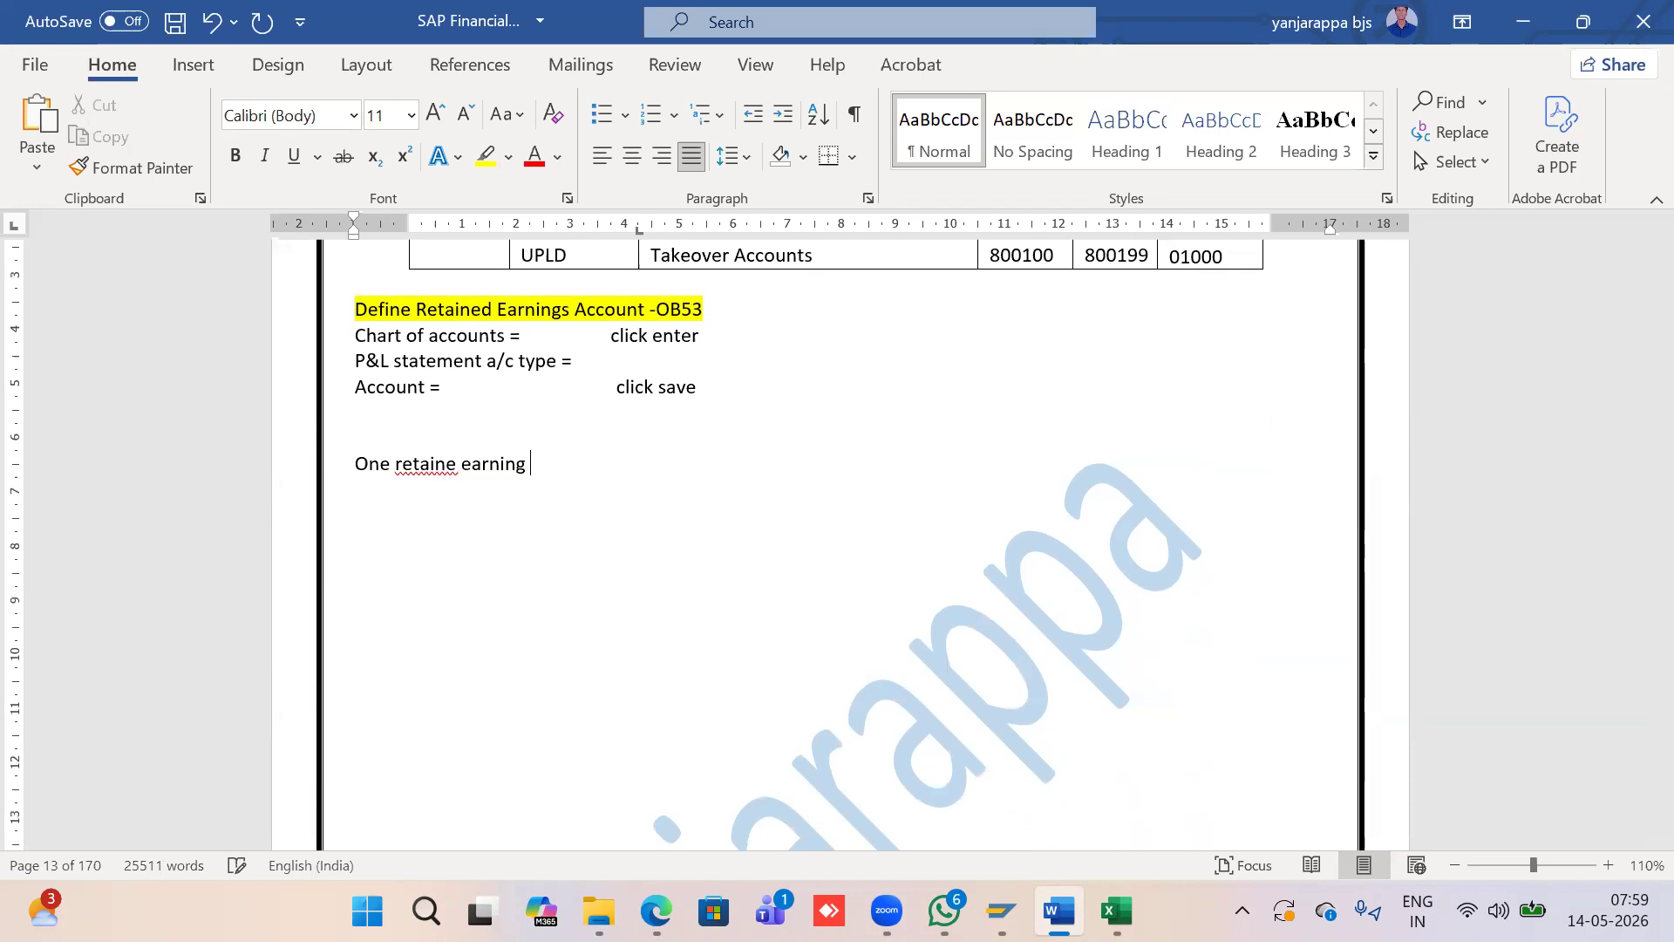
{"action": "type", "text": " account for Operating"}
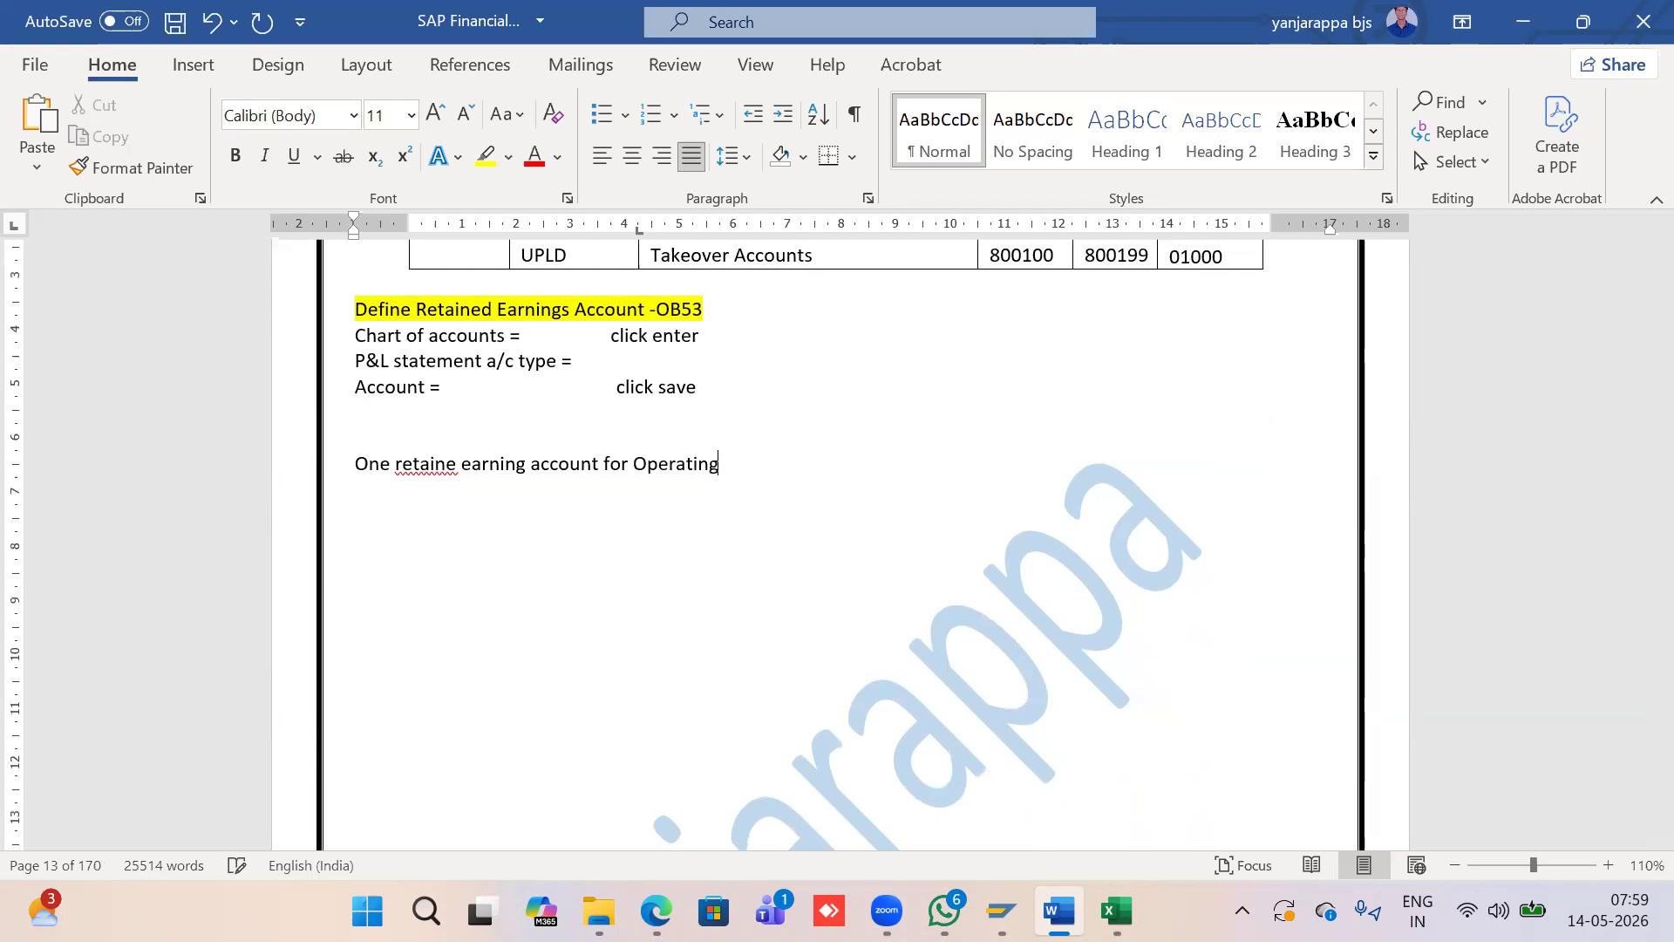
{"action": "type", "text": " P&L A?C"}
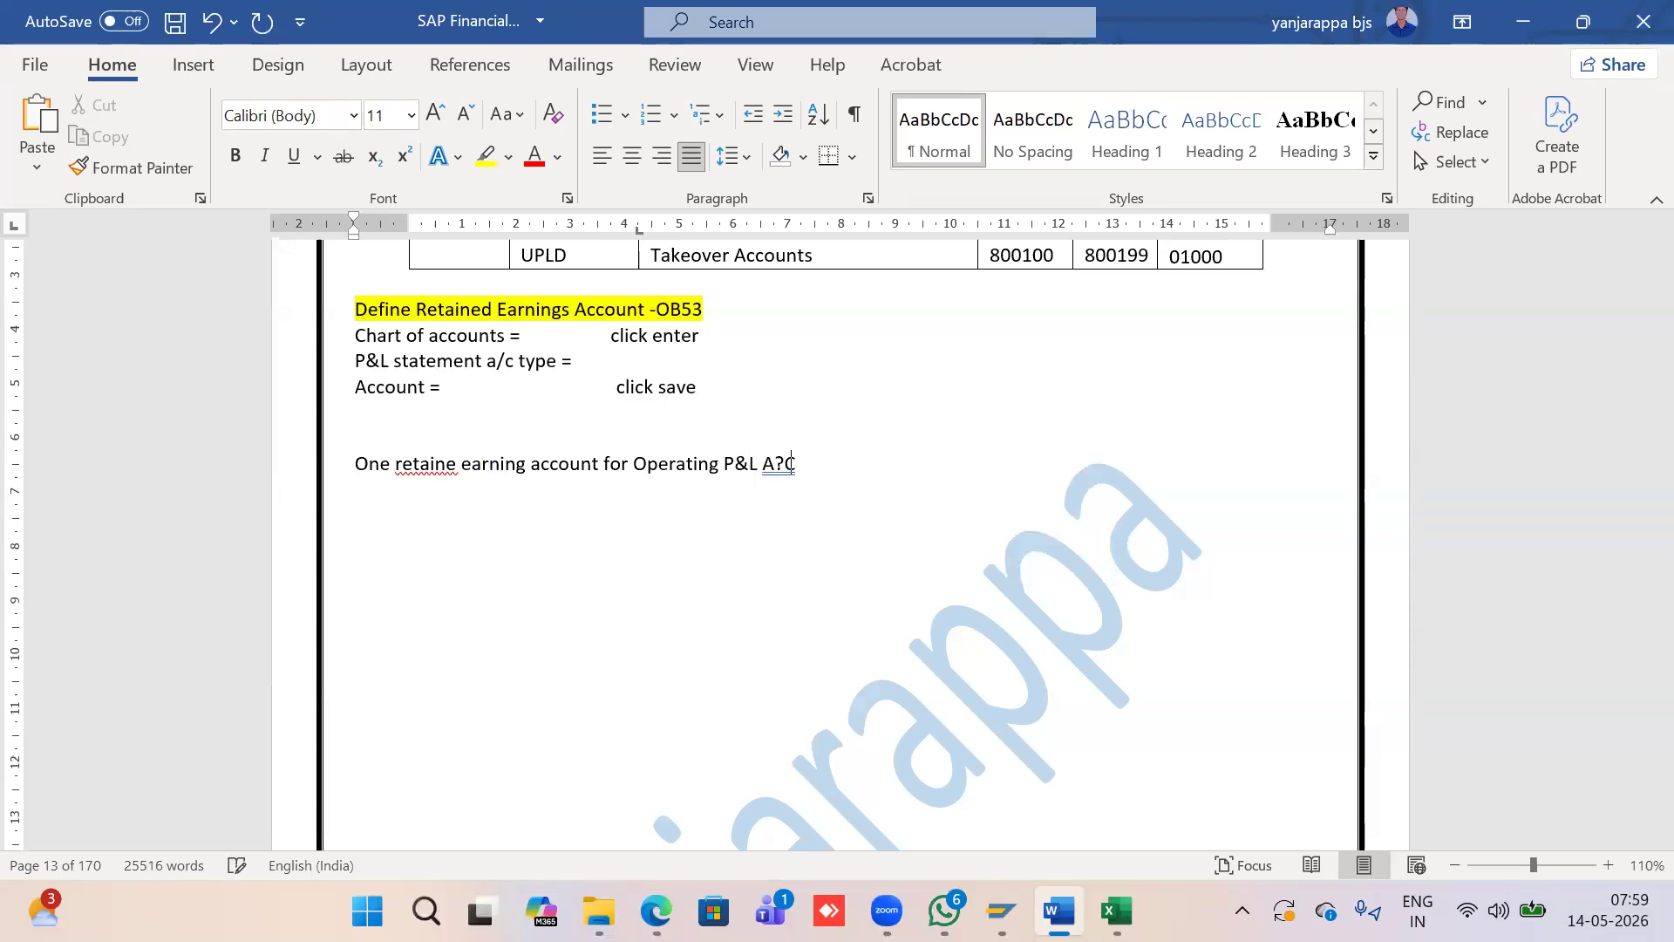
{"action": "key", "text": "Return"}
{"action": "key", "text": "BackSpace"}
{"action": "key", "text": "BackSpace"}
{"action": "key", "text": "BackSpace"}
{"action": "type", "text": "/c"}
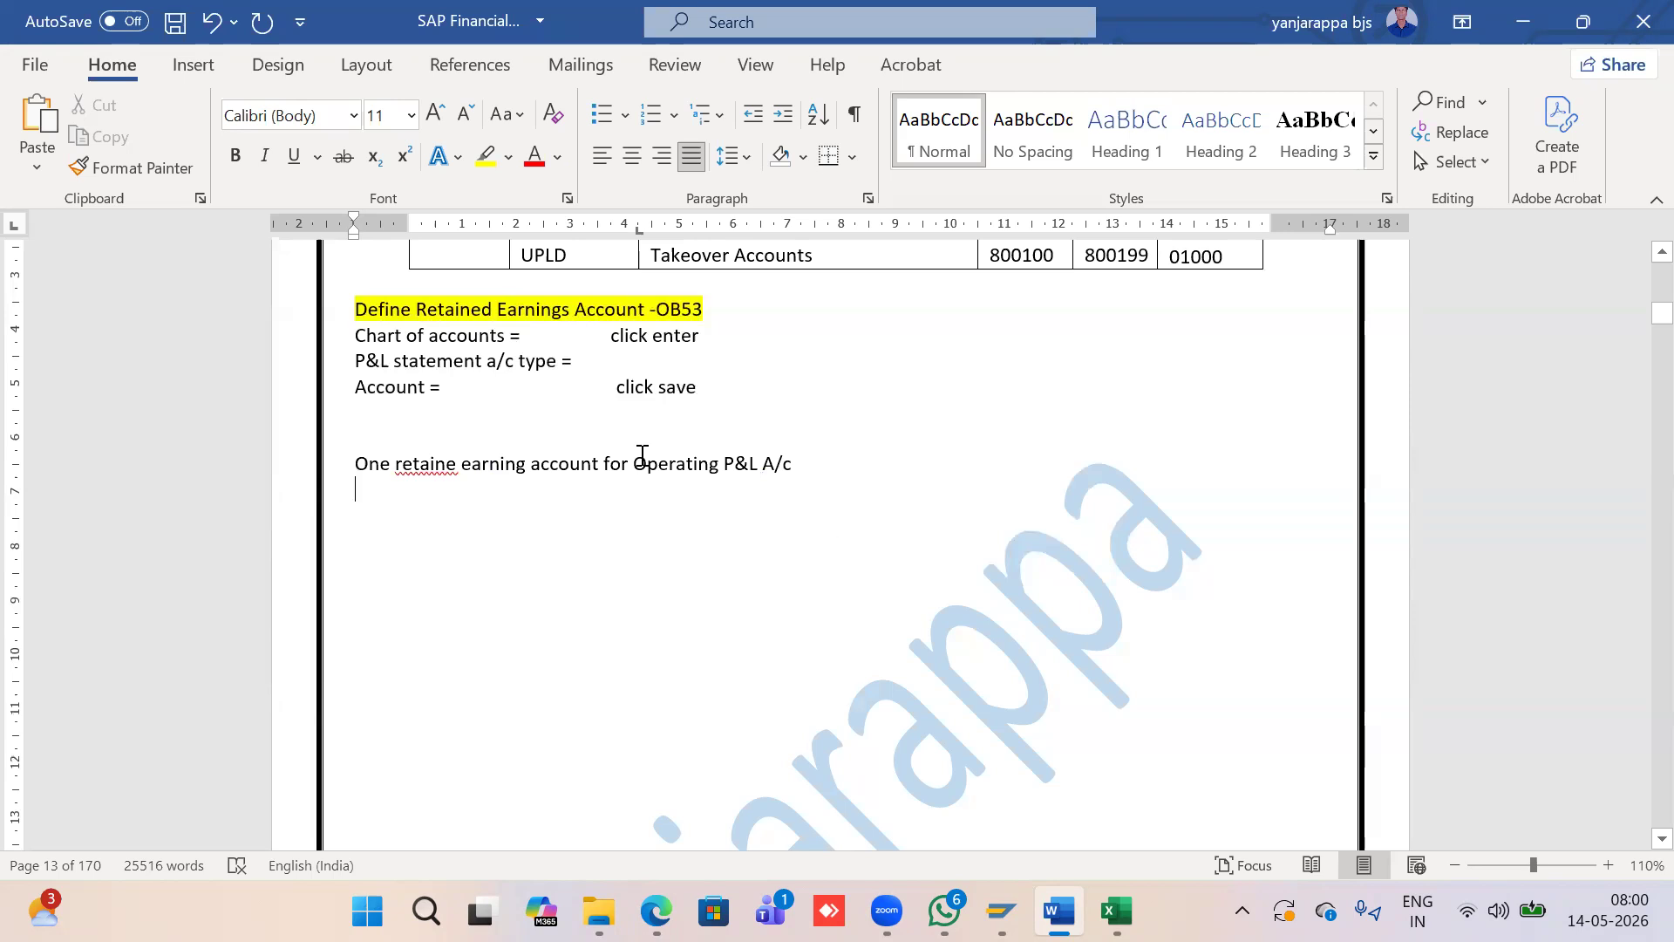
Duplicate the note "One retaine earning account for Operating P&L A/c" below itself in the OB53 section
{"action": "key", "text": "shift+Up"}
{"action": "key", "text": "shift+Up"}
{"action": "key", "text": "ctrl+c"}
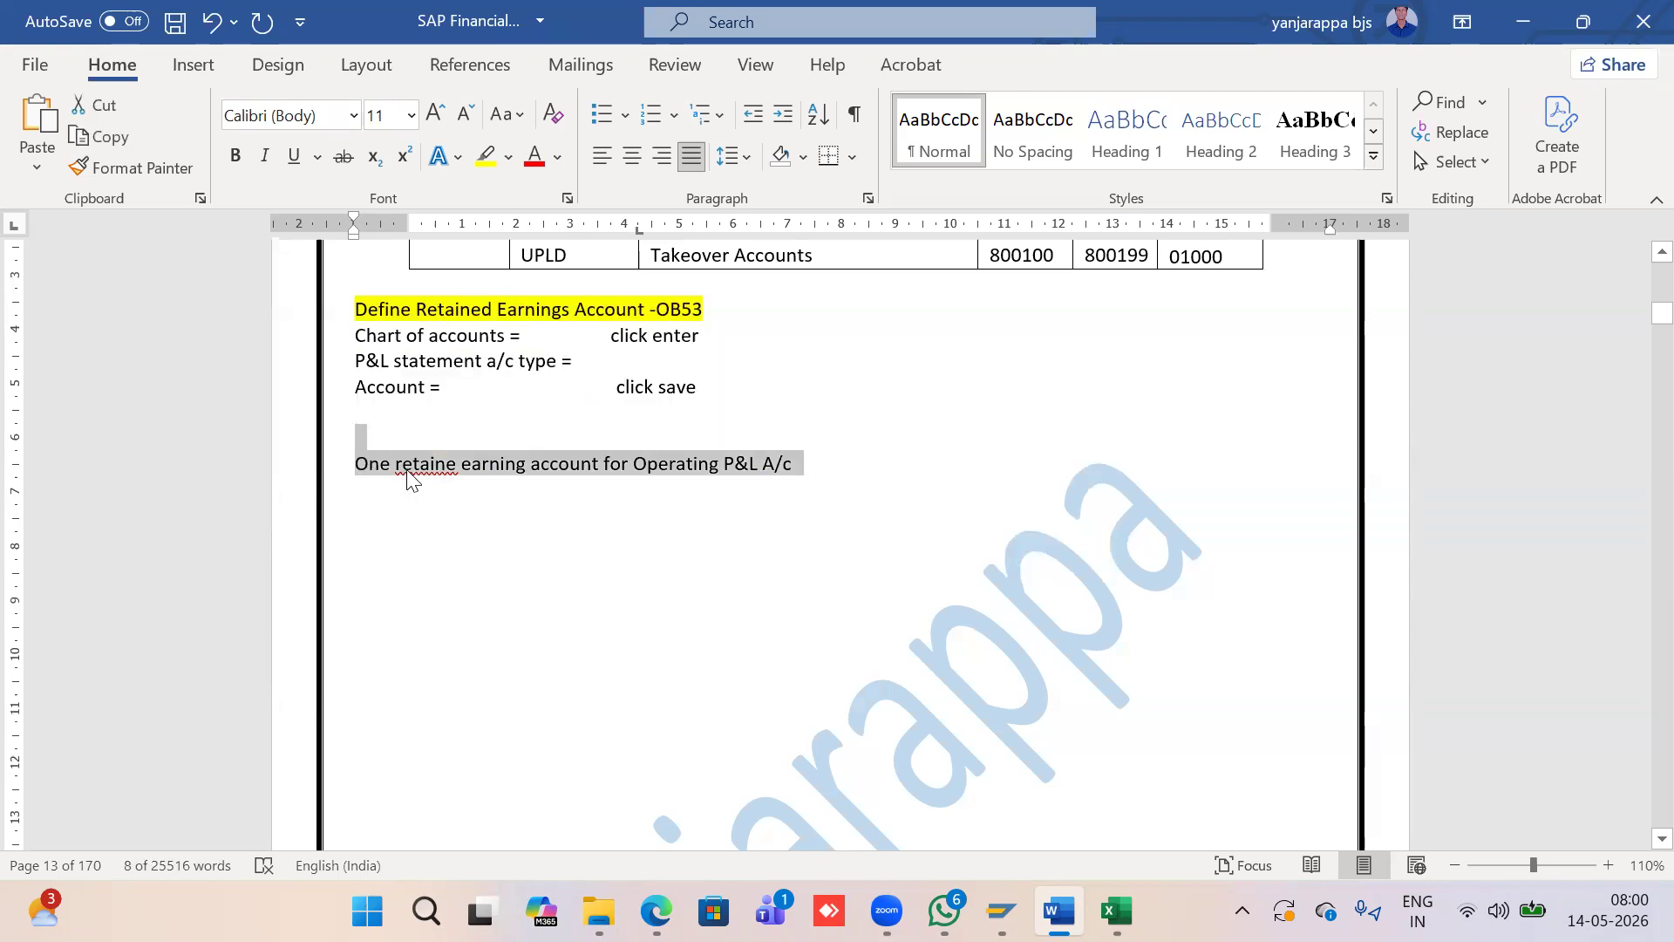
{"action": "key", "text": "Right"}
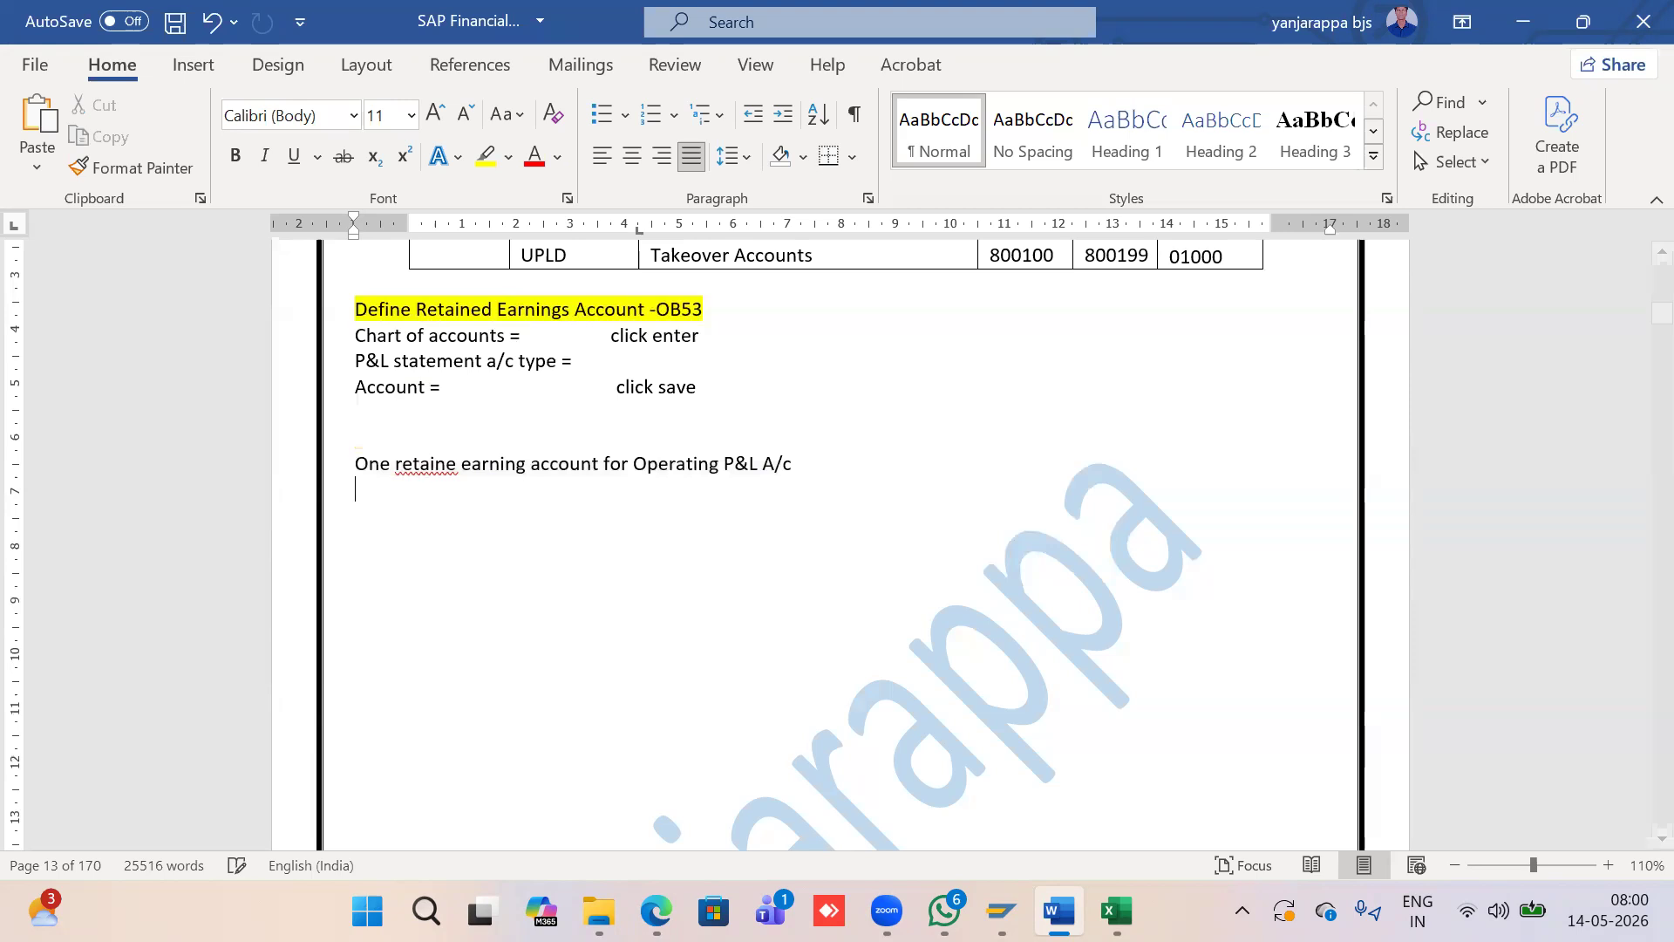
{"action": "key", "text": "ctrl+v"}
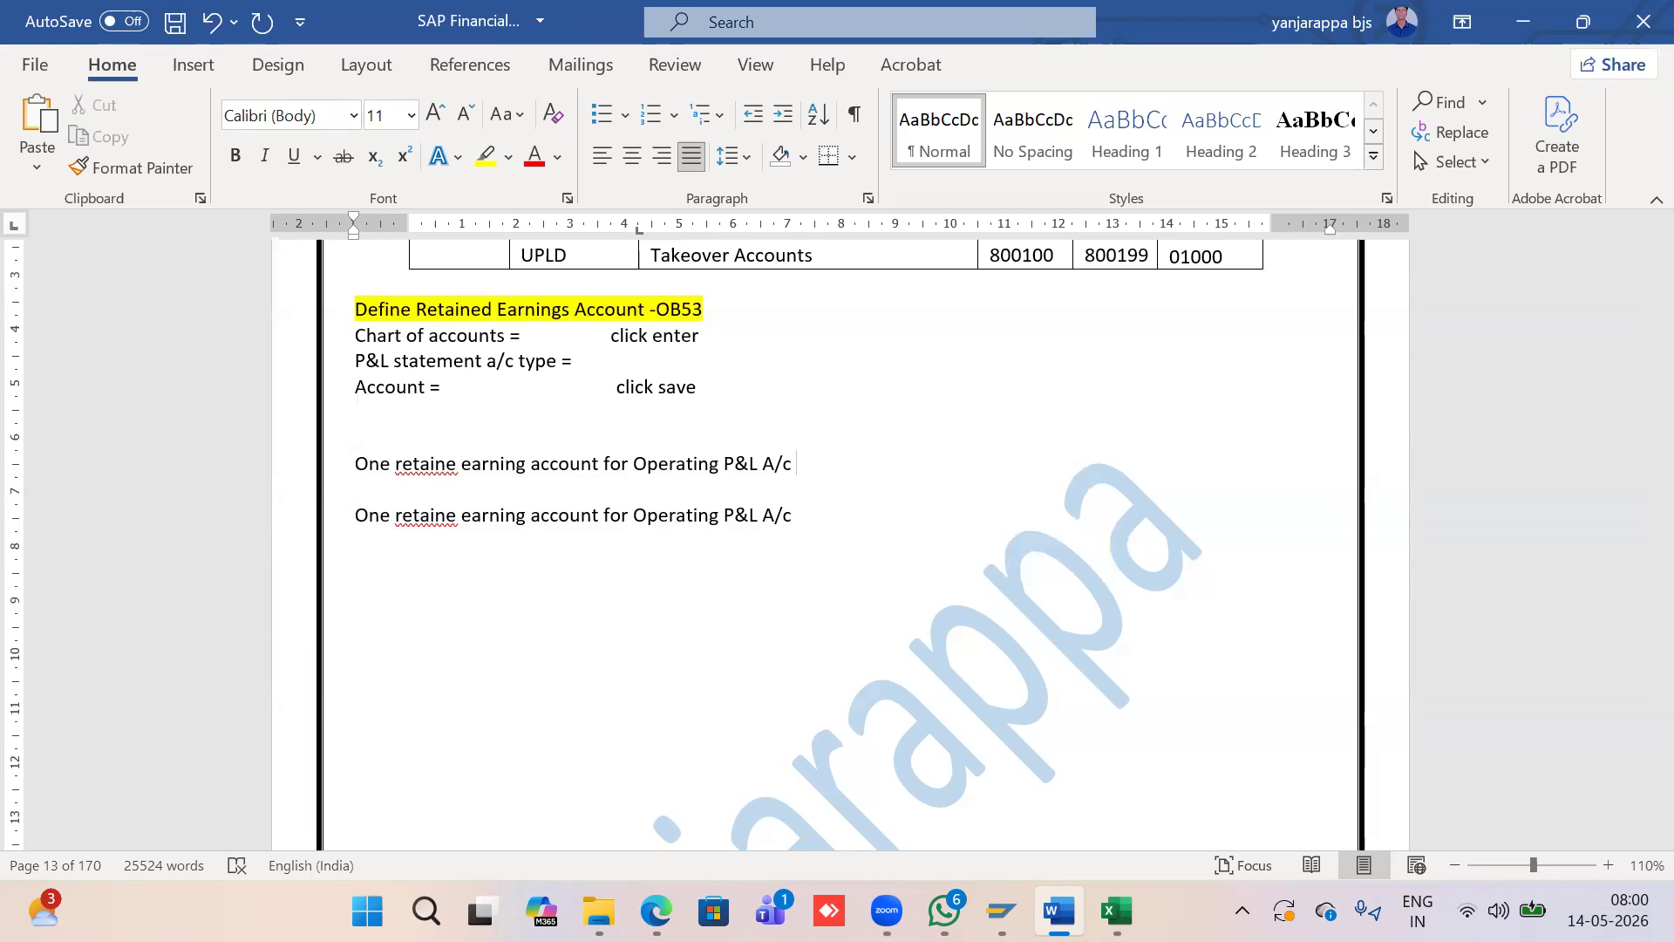
Mark both Operating P&L A/c notes with Y at the end of the line
{"action": "type", "text": "x"}
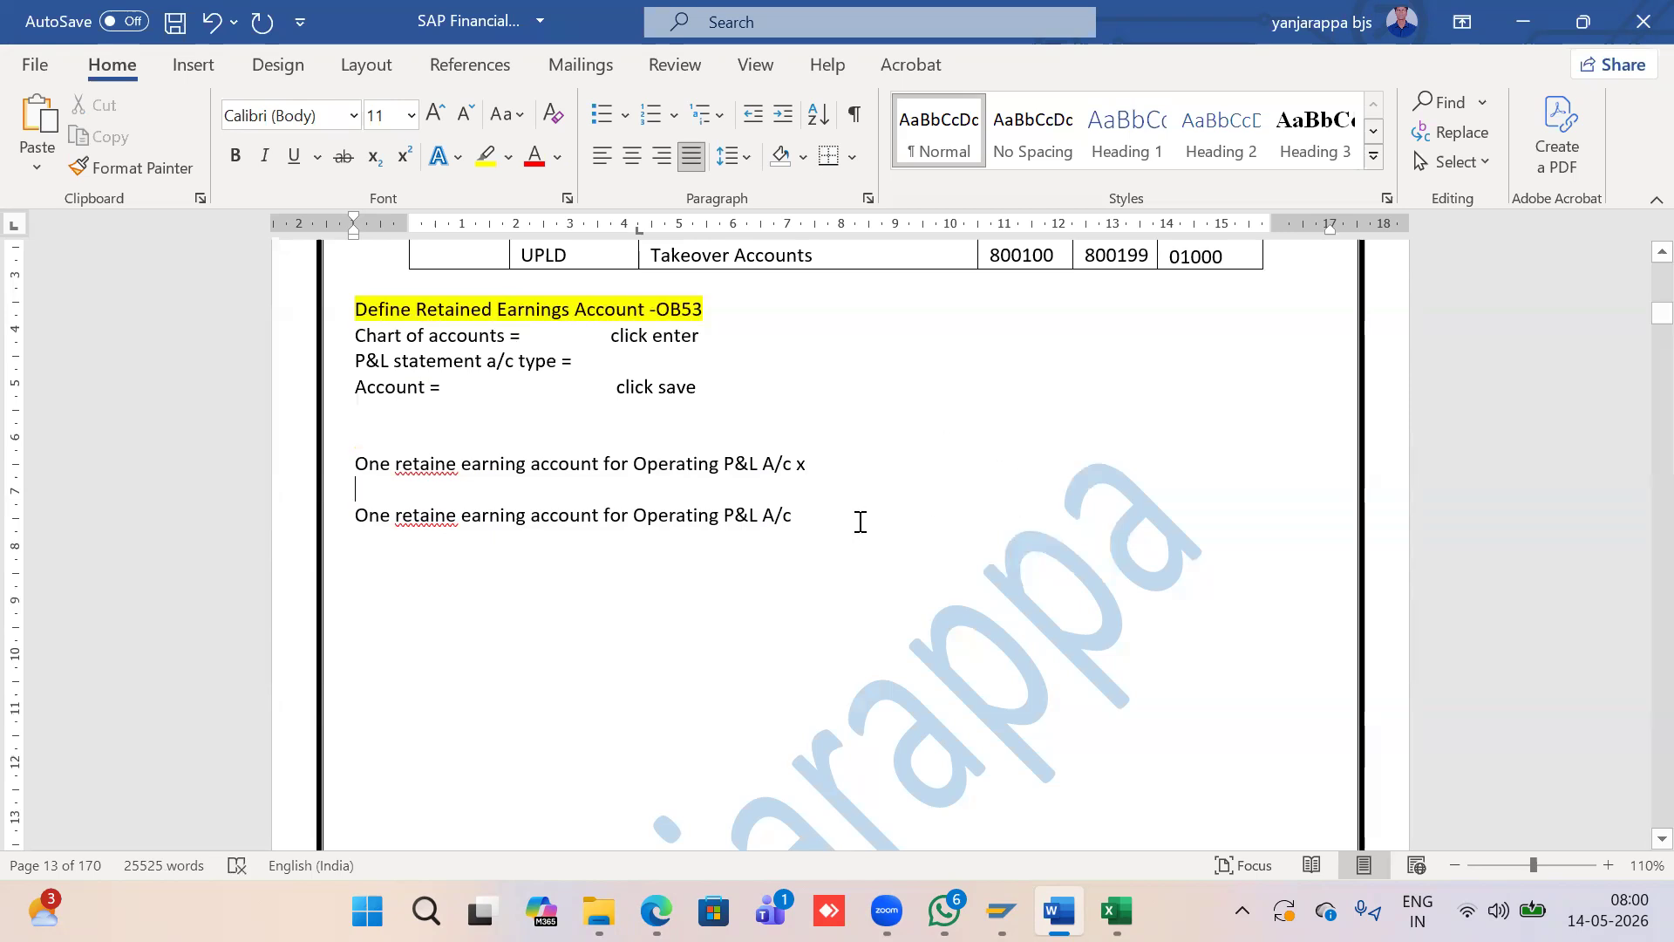
{"action": "type", "text": " Y"}
{"action": "left_click", "coordinate": [805, 464]}
{"action": "type", "text": "Y"}
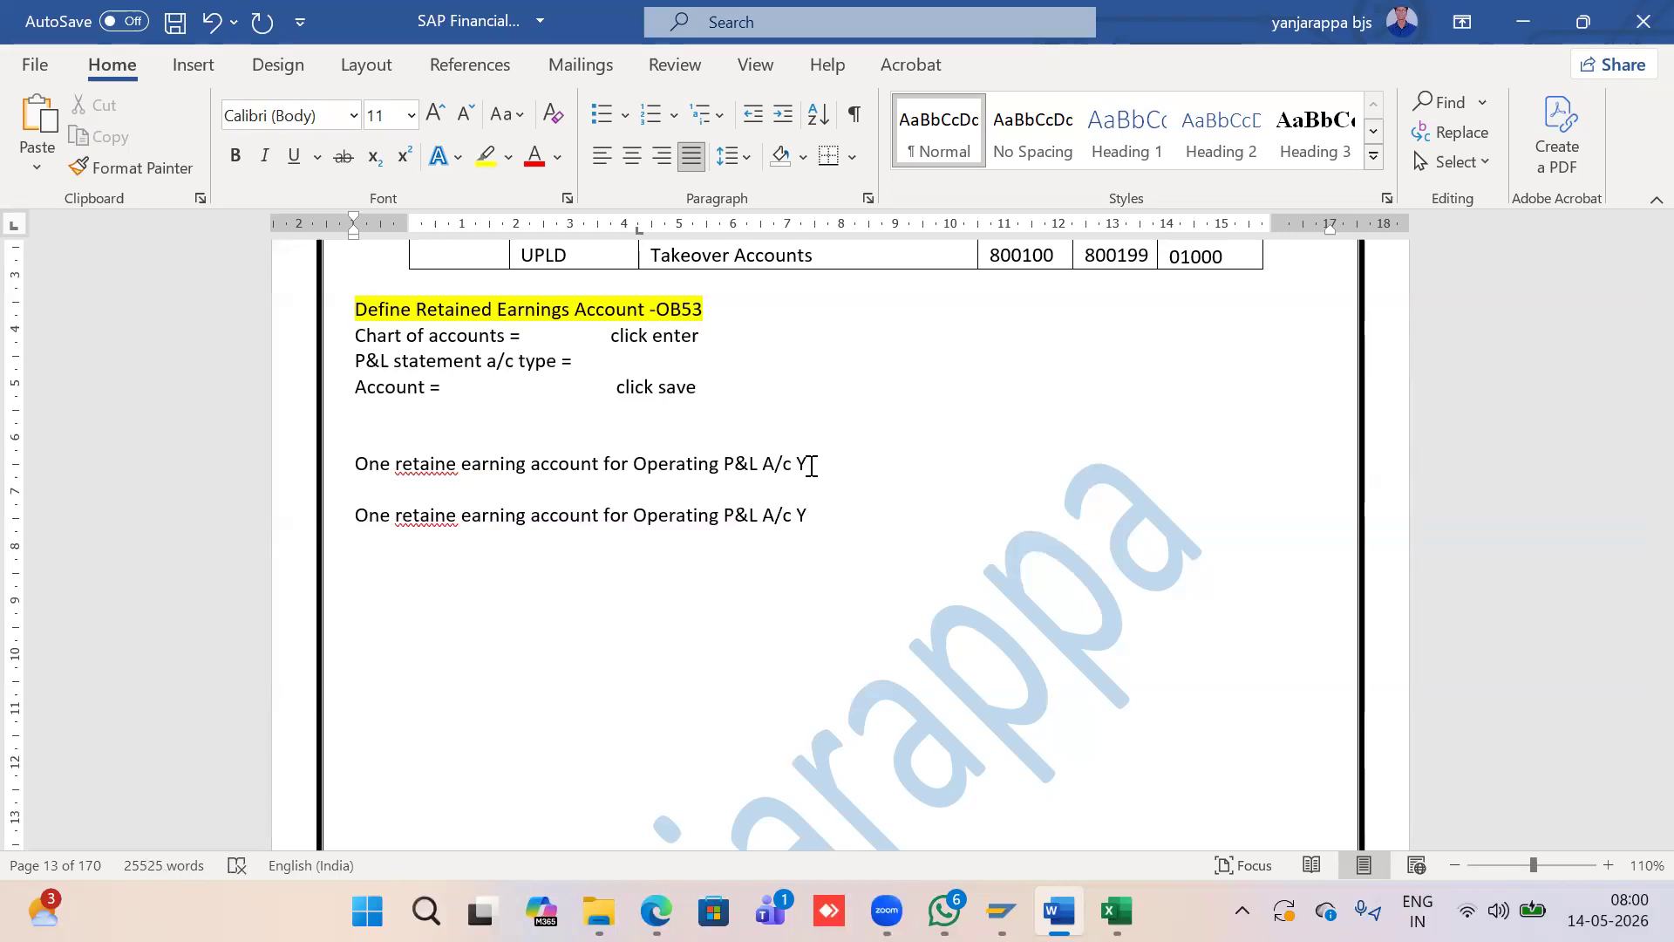
Switch to SAP, reopen Define Retained Earnings Account for chart of accounts 2180, and add P&L statement account type Y below X
{"action": "key", "text": "alt+Tab"}
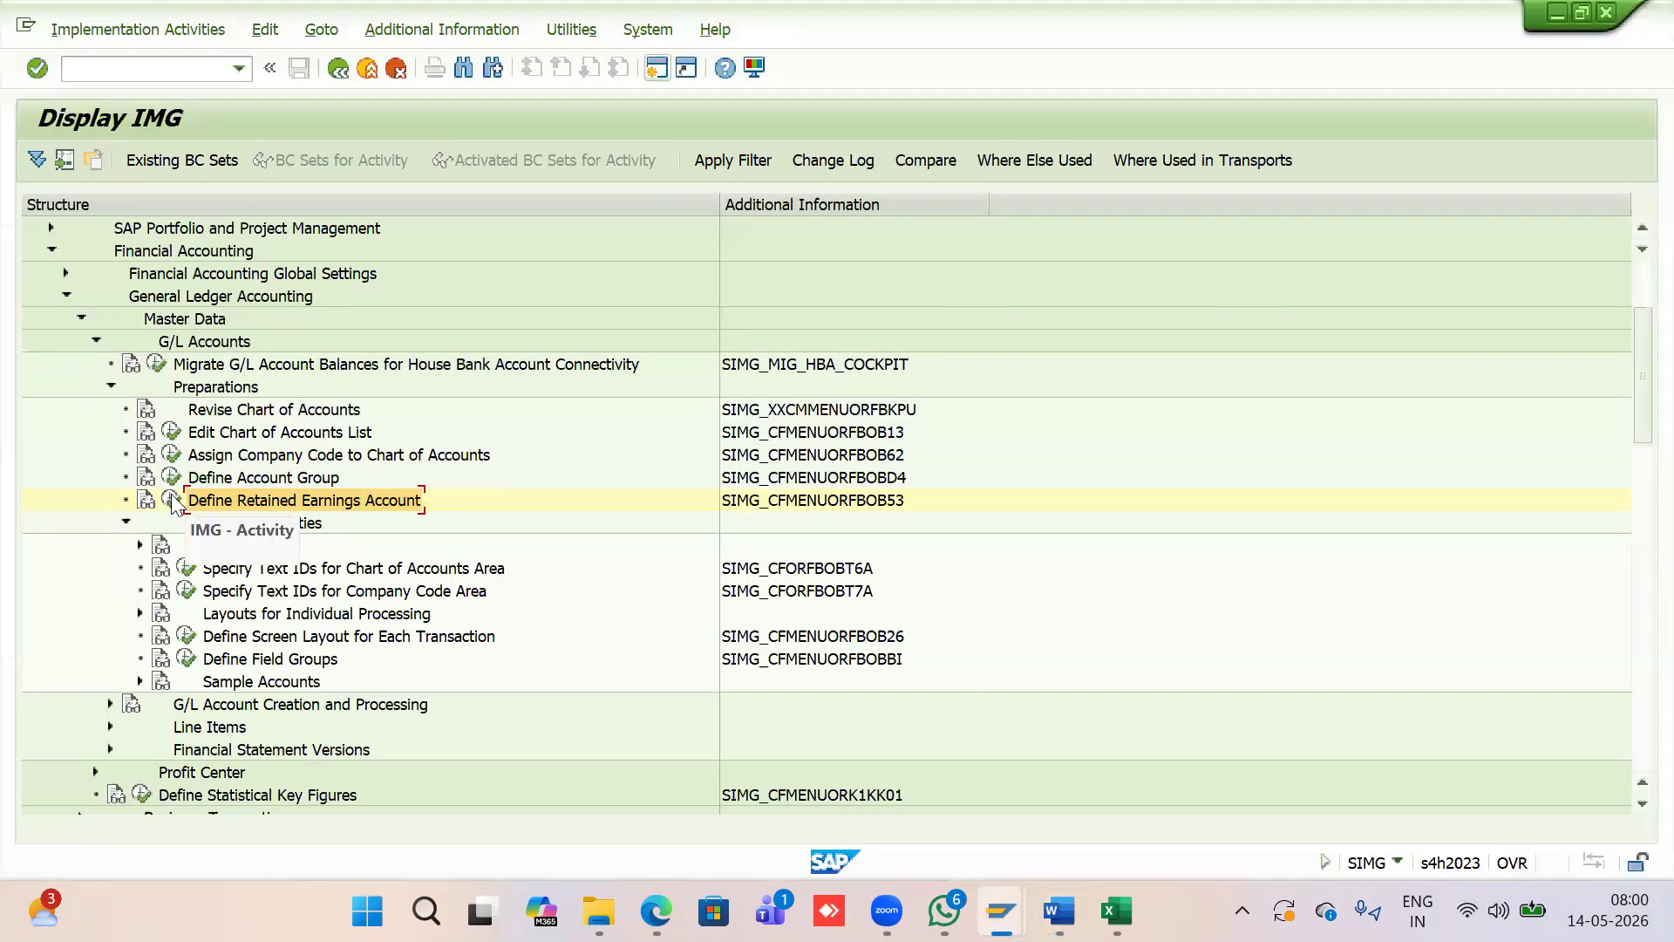
{"action": "left_click", "coordinate": [171, 496]}
{"action": "key", "text": "Return"}
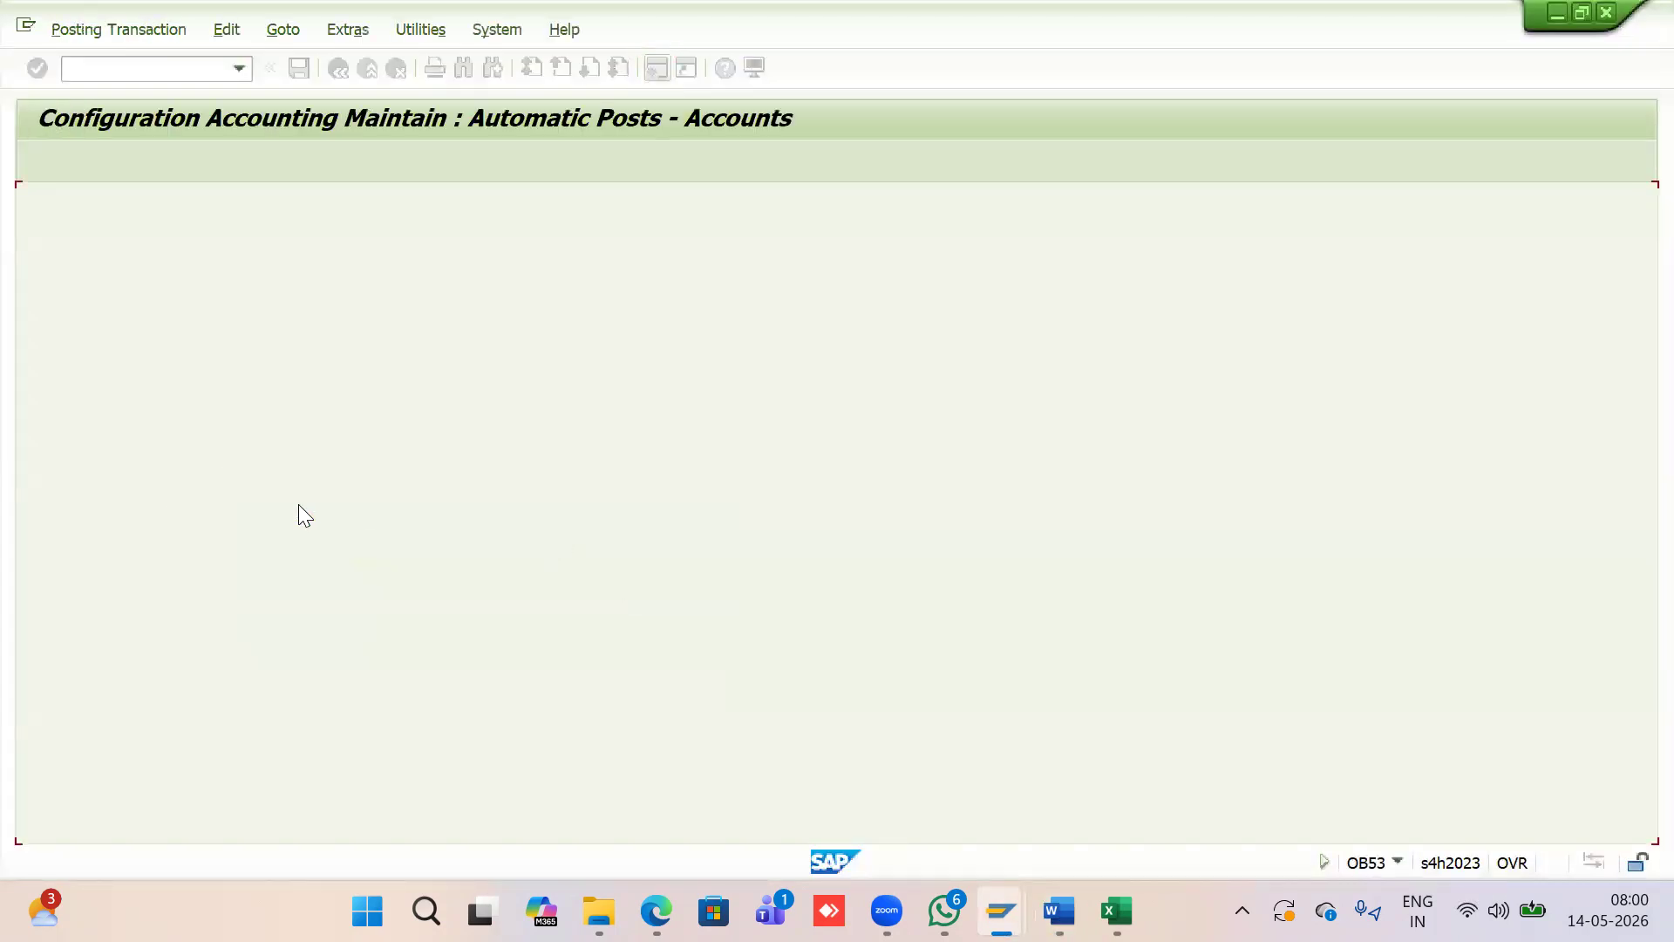
{"action": "left_click", "coordinate": [75, 384]}
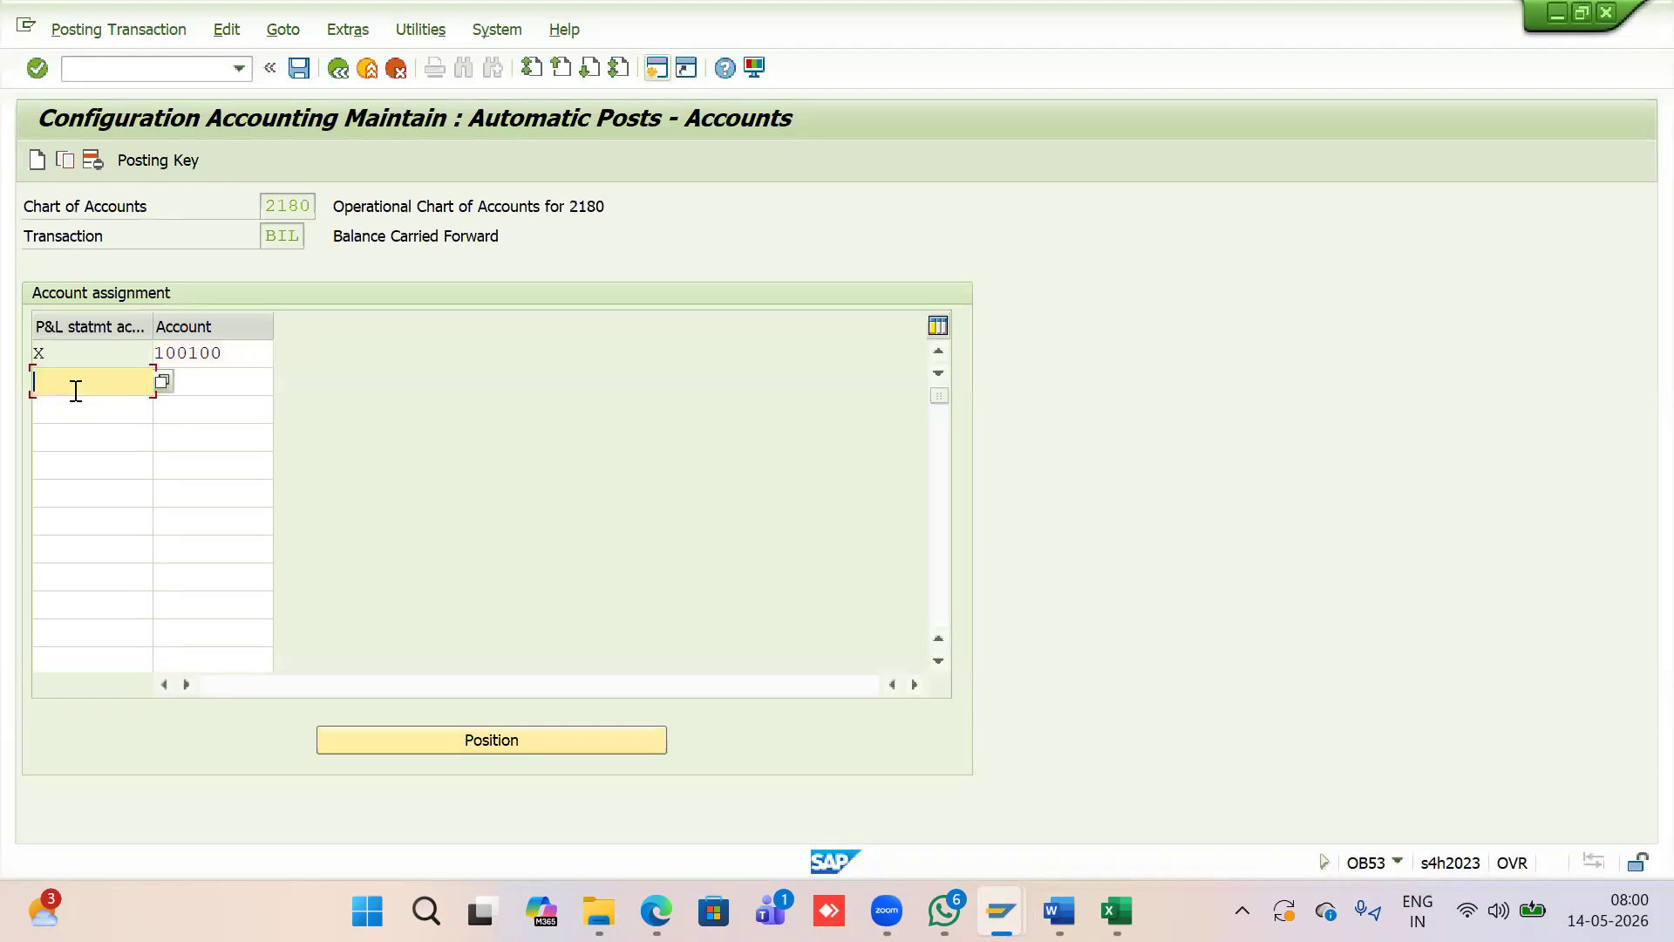
{"action": "type", "text": "Y"}
Assign account 100101 to P&L statement account type Y and accept the entry
{"action": "left_click", "coordinate": [225, 382]}
{"action": "left_click_drag", "start_coordinate": [222, 353], "coordinate": [123, 357]}
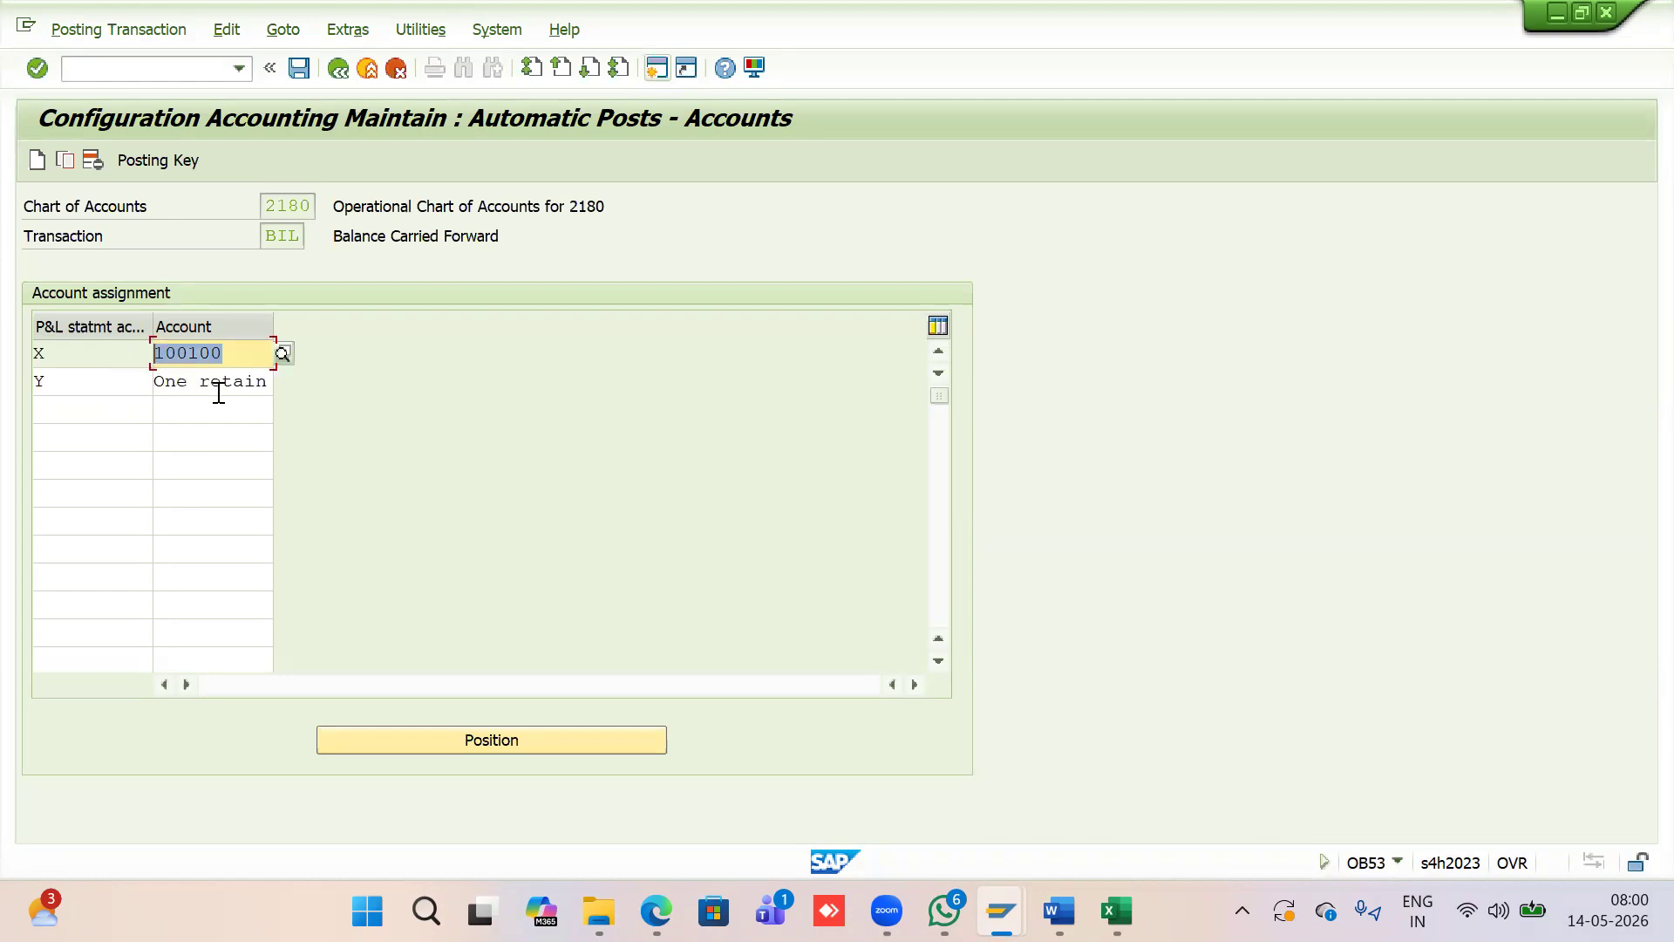
{"action": "left_click", "coordinate": [214, 402]}
{"action": "left_click", "coordinate": [212, 382]}
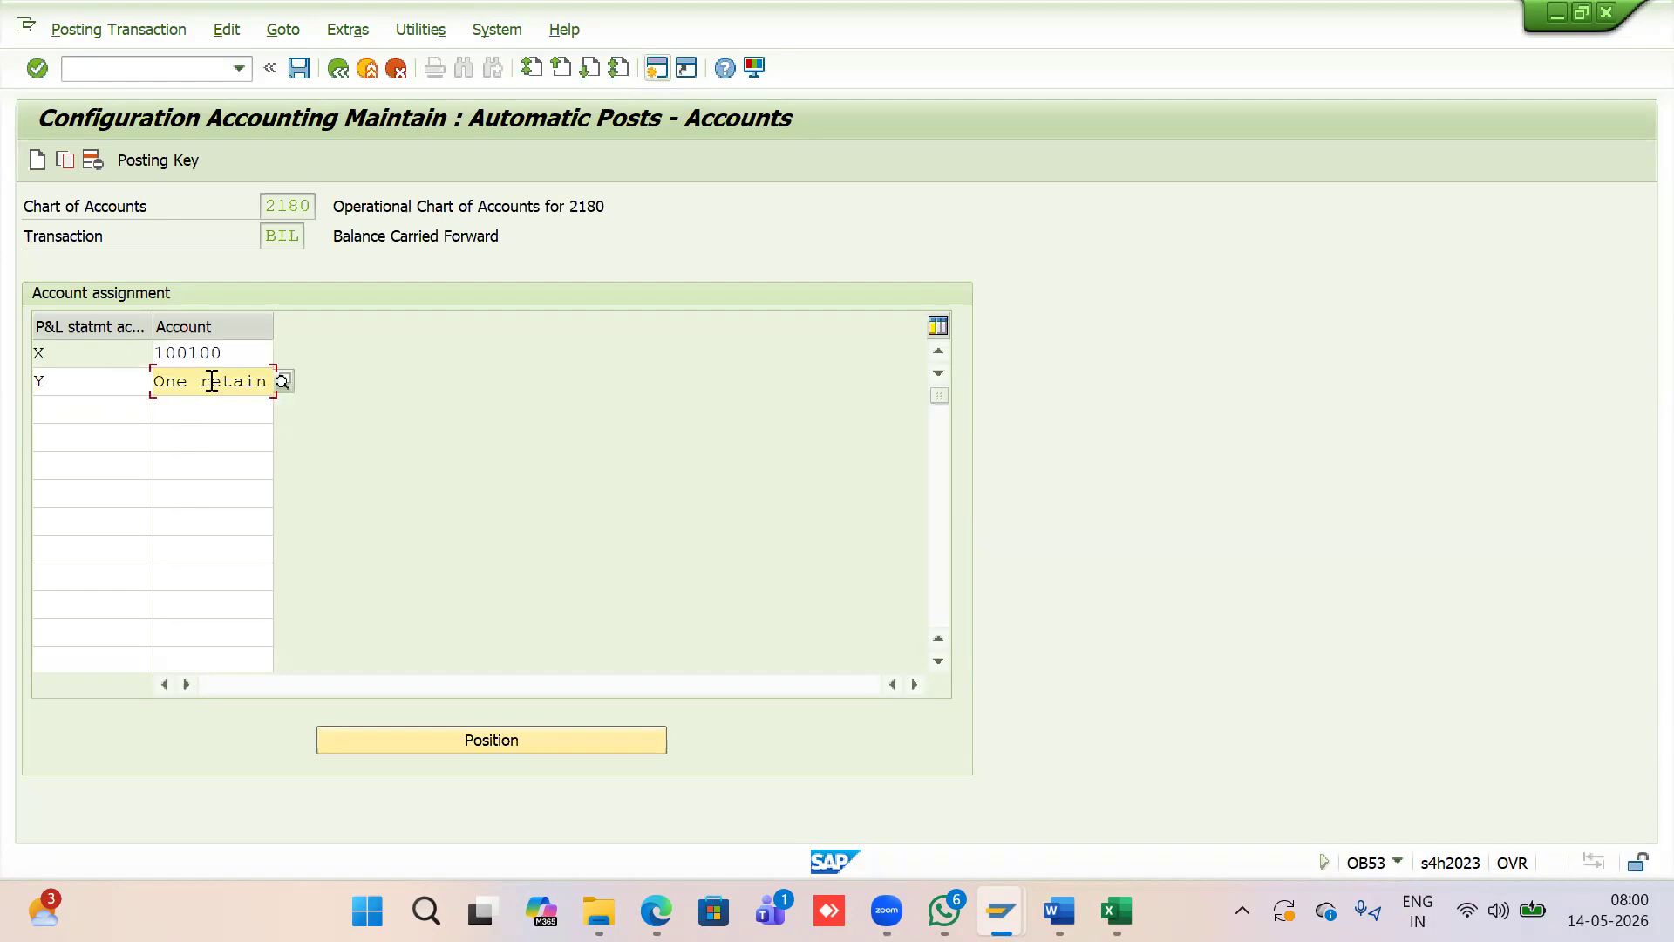
{"action": "triple_click", "coordinate": [211, 381]}
{"action": "key", "text": "BackSpace"}
{"action": "type", "text": "100"}
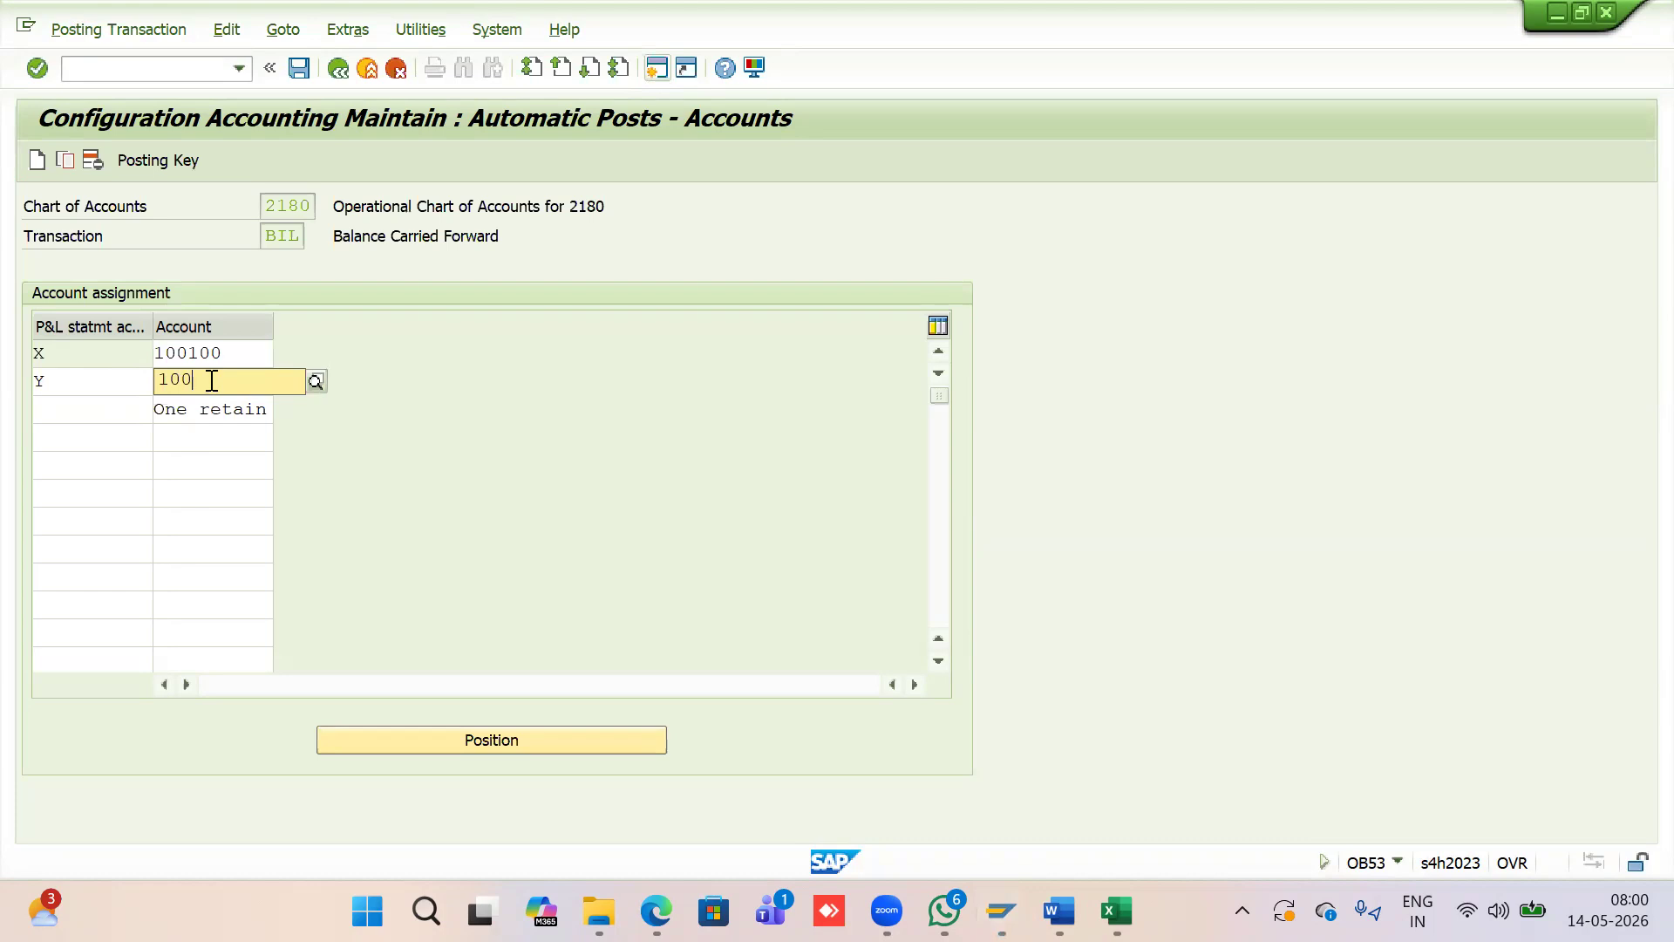
{"action": "type", "text": "101"}
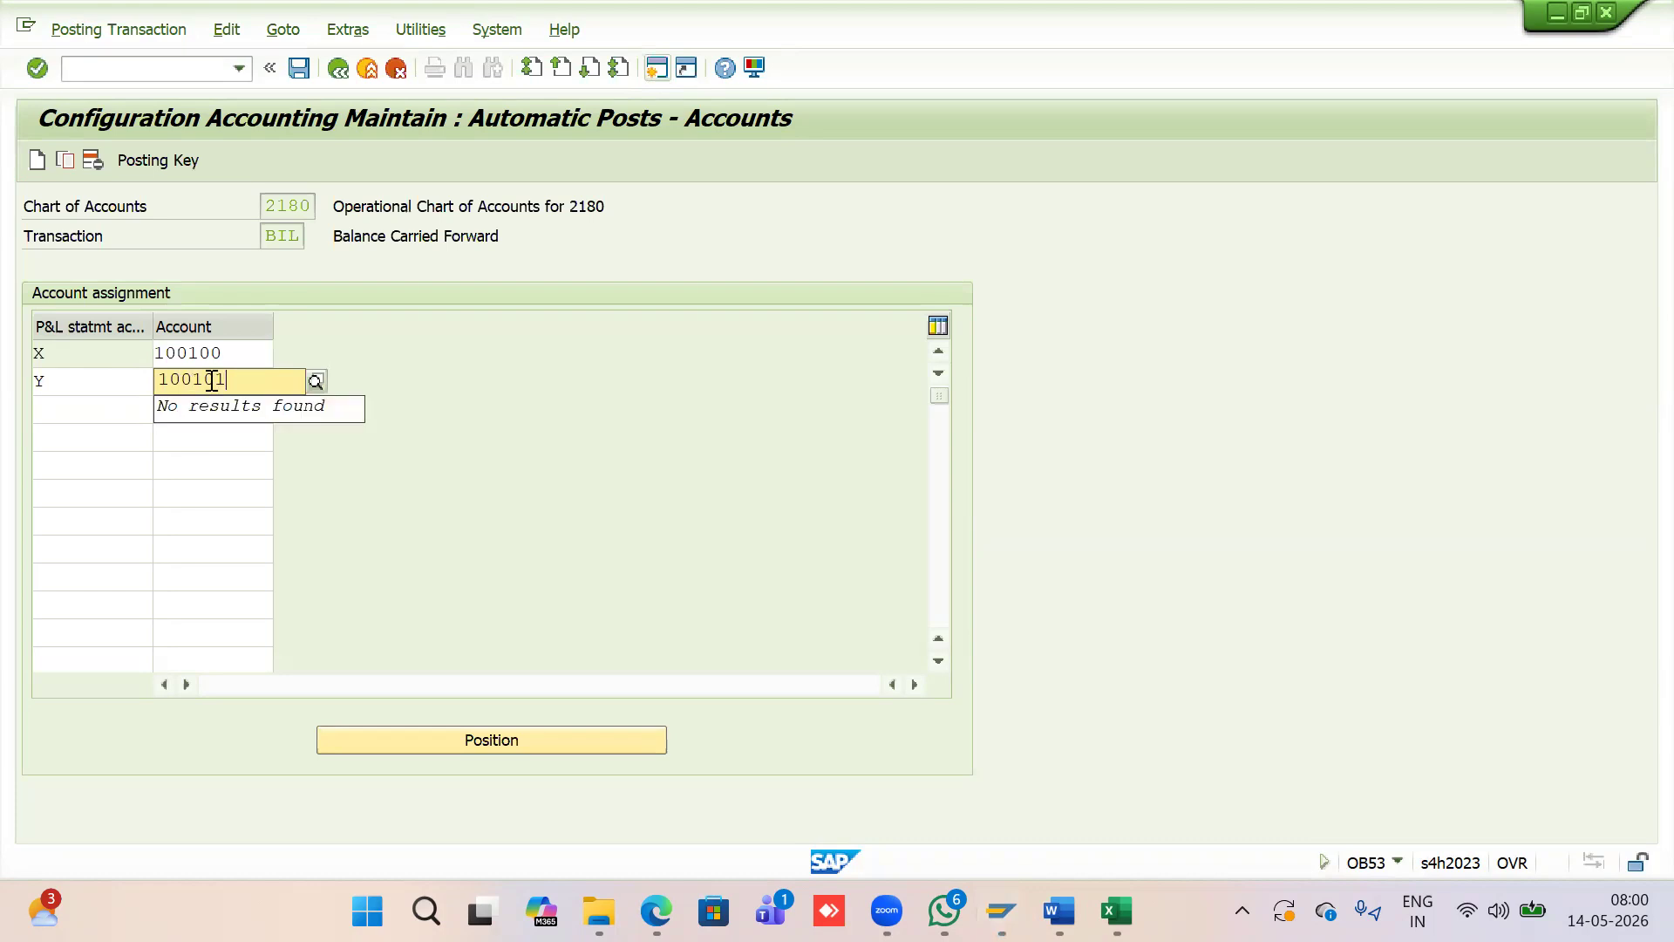
{"action": "key", "text": "Return"}
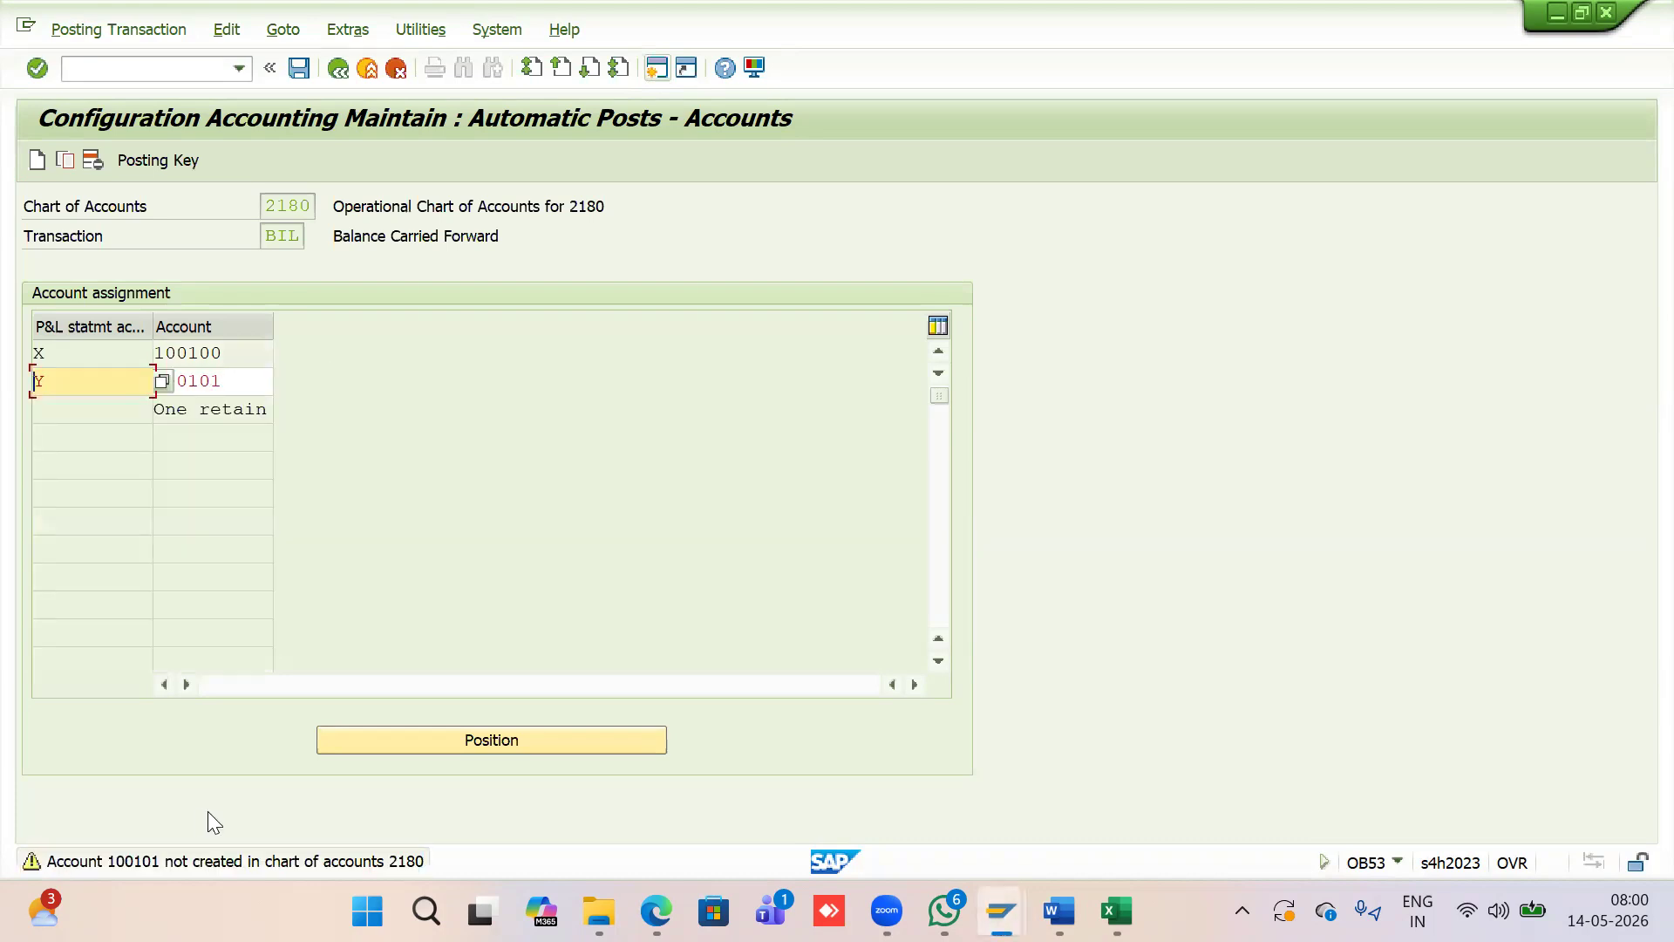
{"action": "key", "text": "Return"}
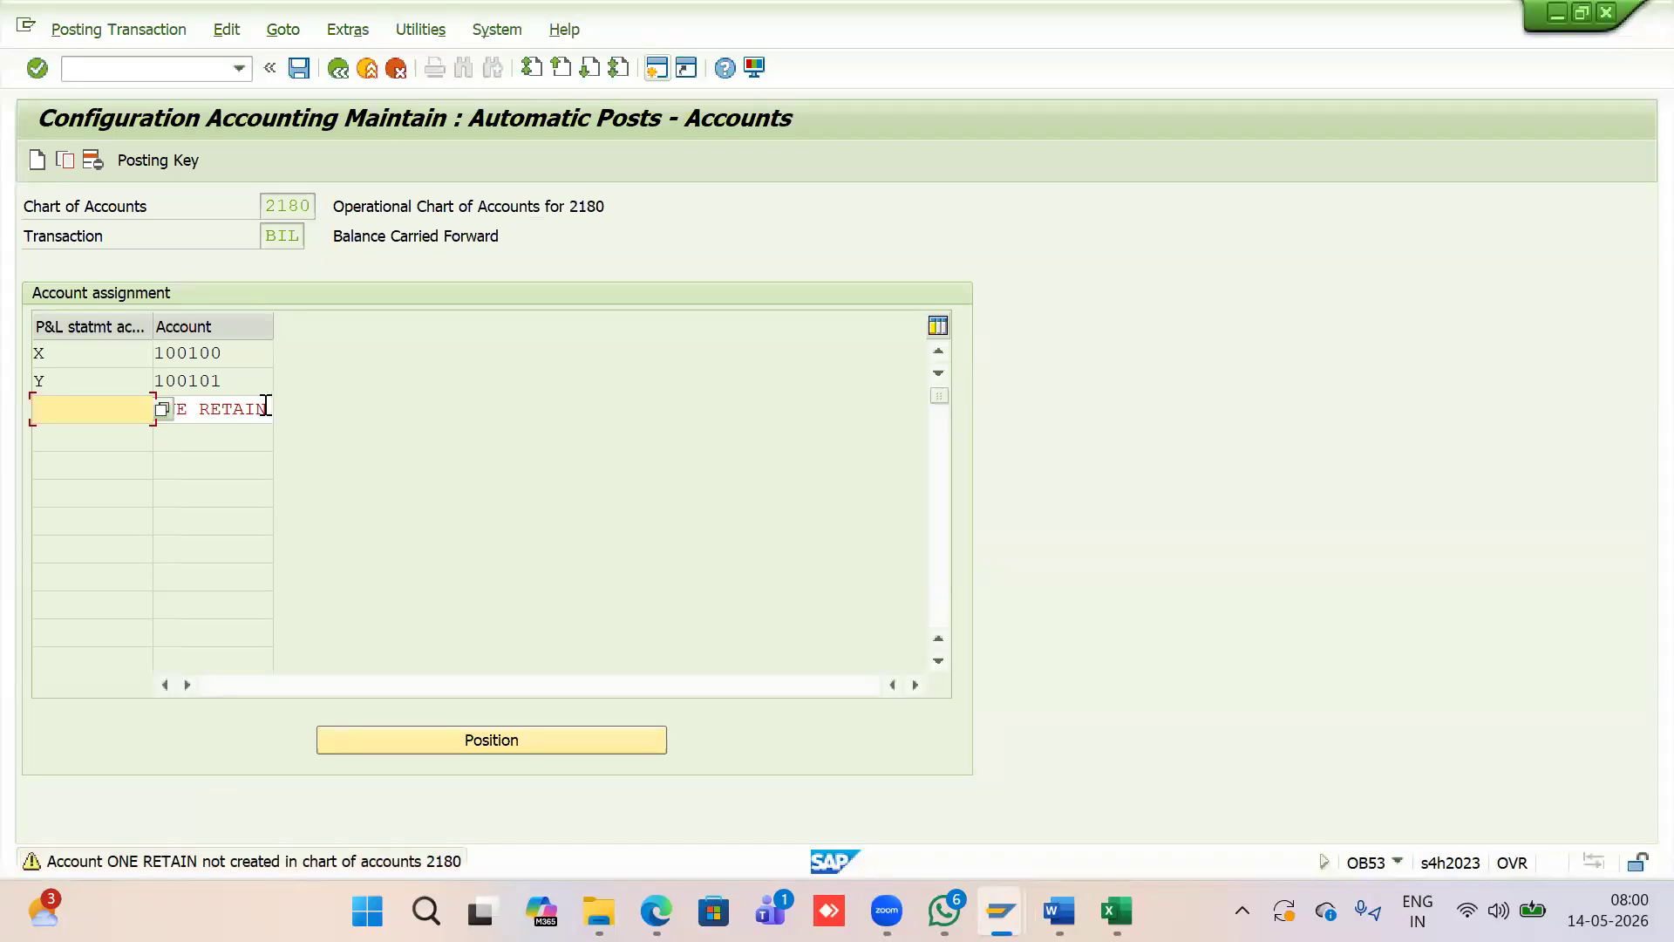
Clear the stray text ONE RETAIN from the Account field in the row below Y
{"action": "left_click", "coordinate": [232, 352]}
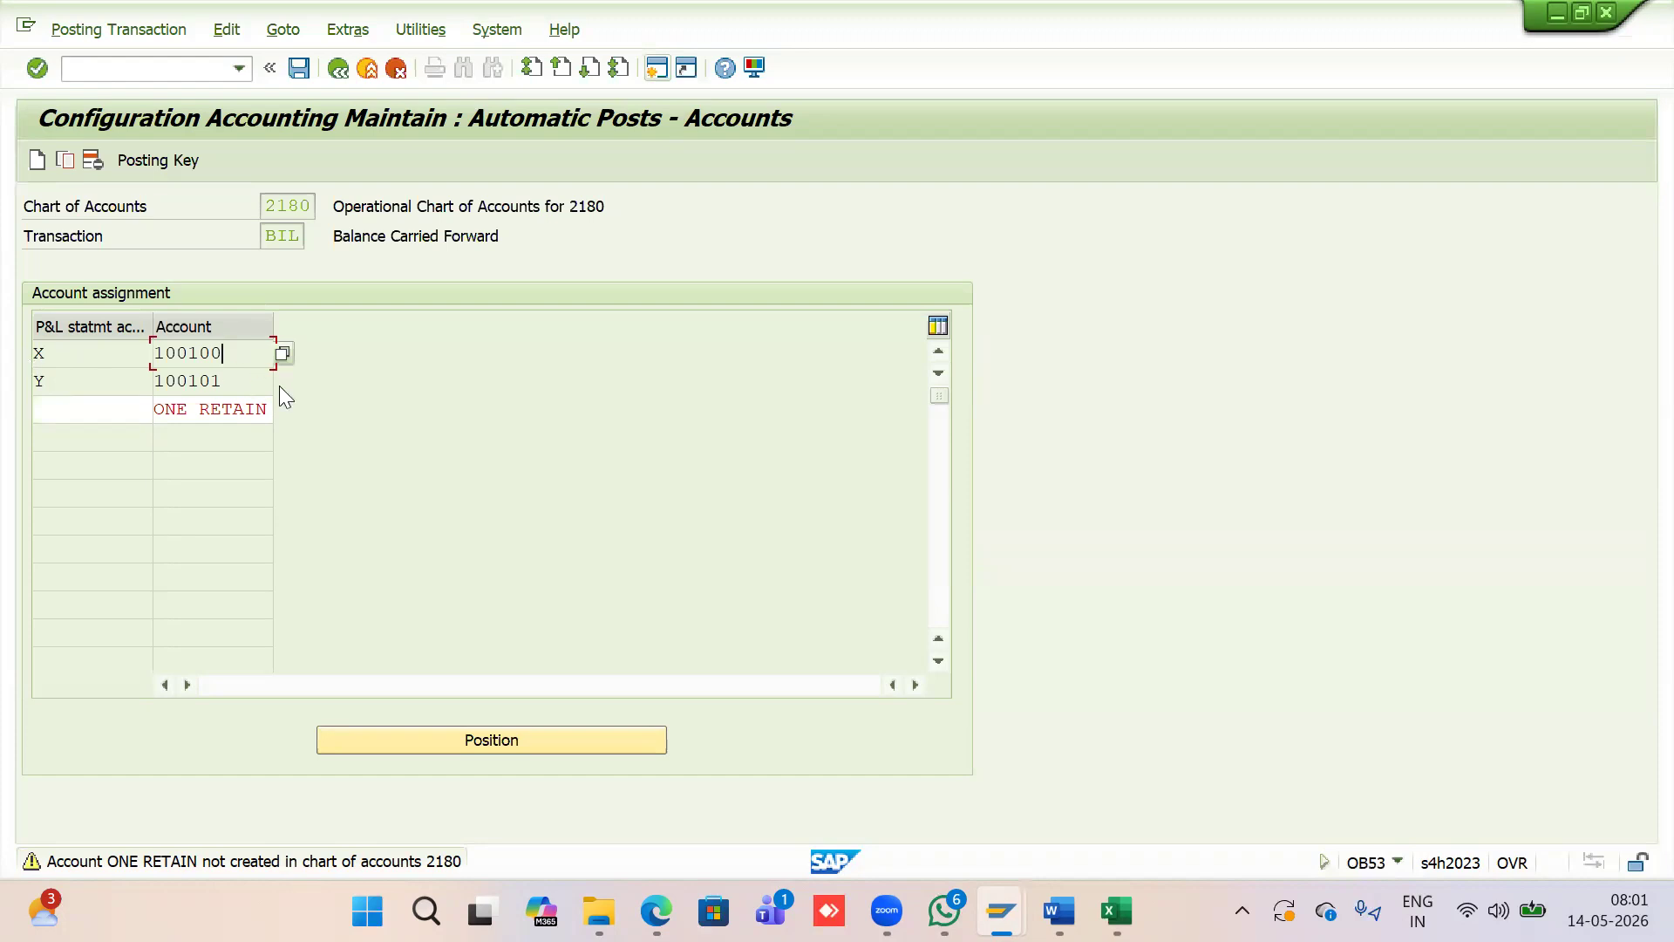
{"action": "left_click", "coordinate": [270, 410]}
{"action": "key", "text": "BackSpace"}
{"action": "key", "text": "BackSpace"}
{"action": "key", "text": "BackSpace"}
{"action": "key", "text": "BackSpace"}
{"action": "key", "text": "BackSpace"}
{"action": "key", "text": "BackSpace"}
{"action": "key", "text": "BackSpace"}
{"action": "key", "text": "BackSpace"}
{"action": "key", "text": "BackSpace"}
{"action": "key", "text": "BackSpace"}
{"action": "key", "text": "Escape"}
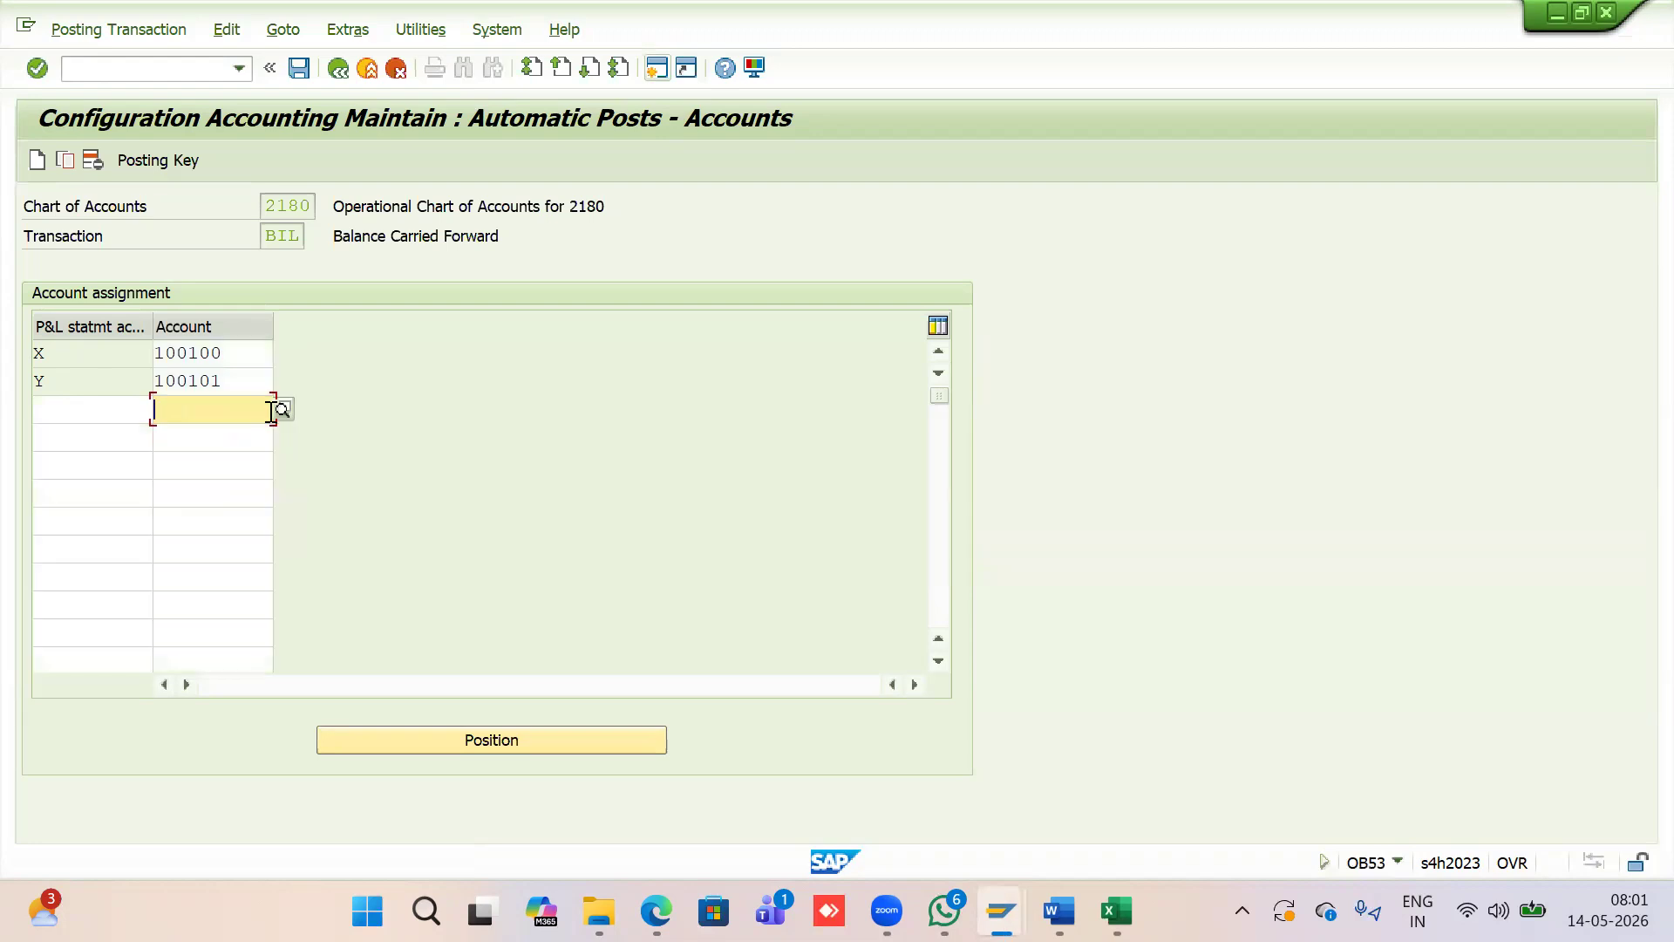
Open a new SAP session and start transaction FS00 to edit G/L accounts centrally
{"action": "left_click", "coordinate": [66, 353]}
{"action": "left_click_drag", "start_coordinate": [234, 353], "coordinate": [134, 353]}
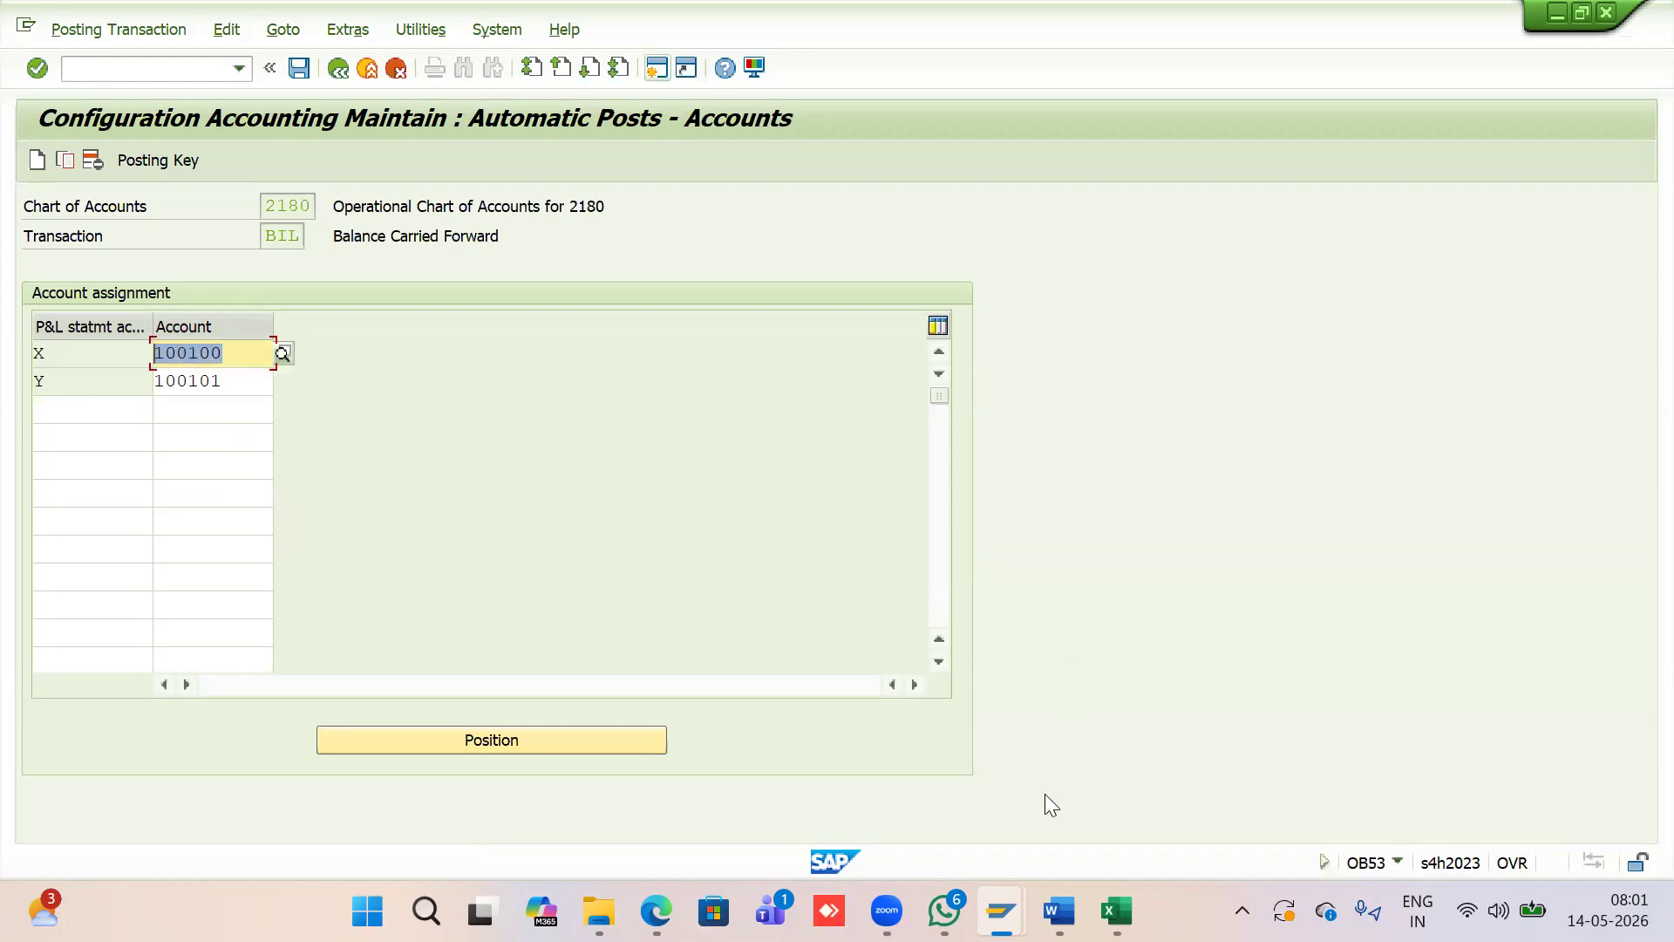
{"action": "left_click", "coordinate": [657, 73]}
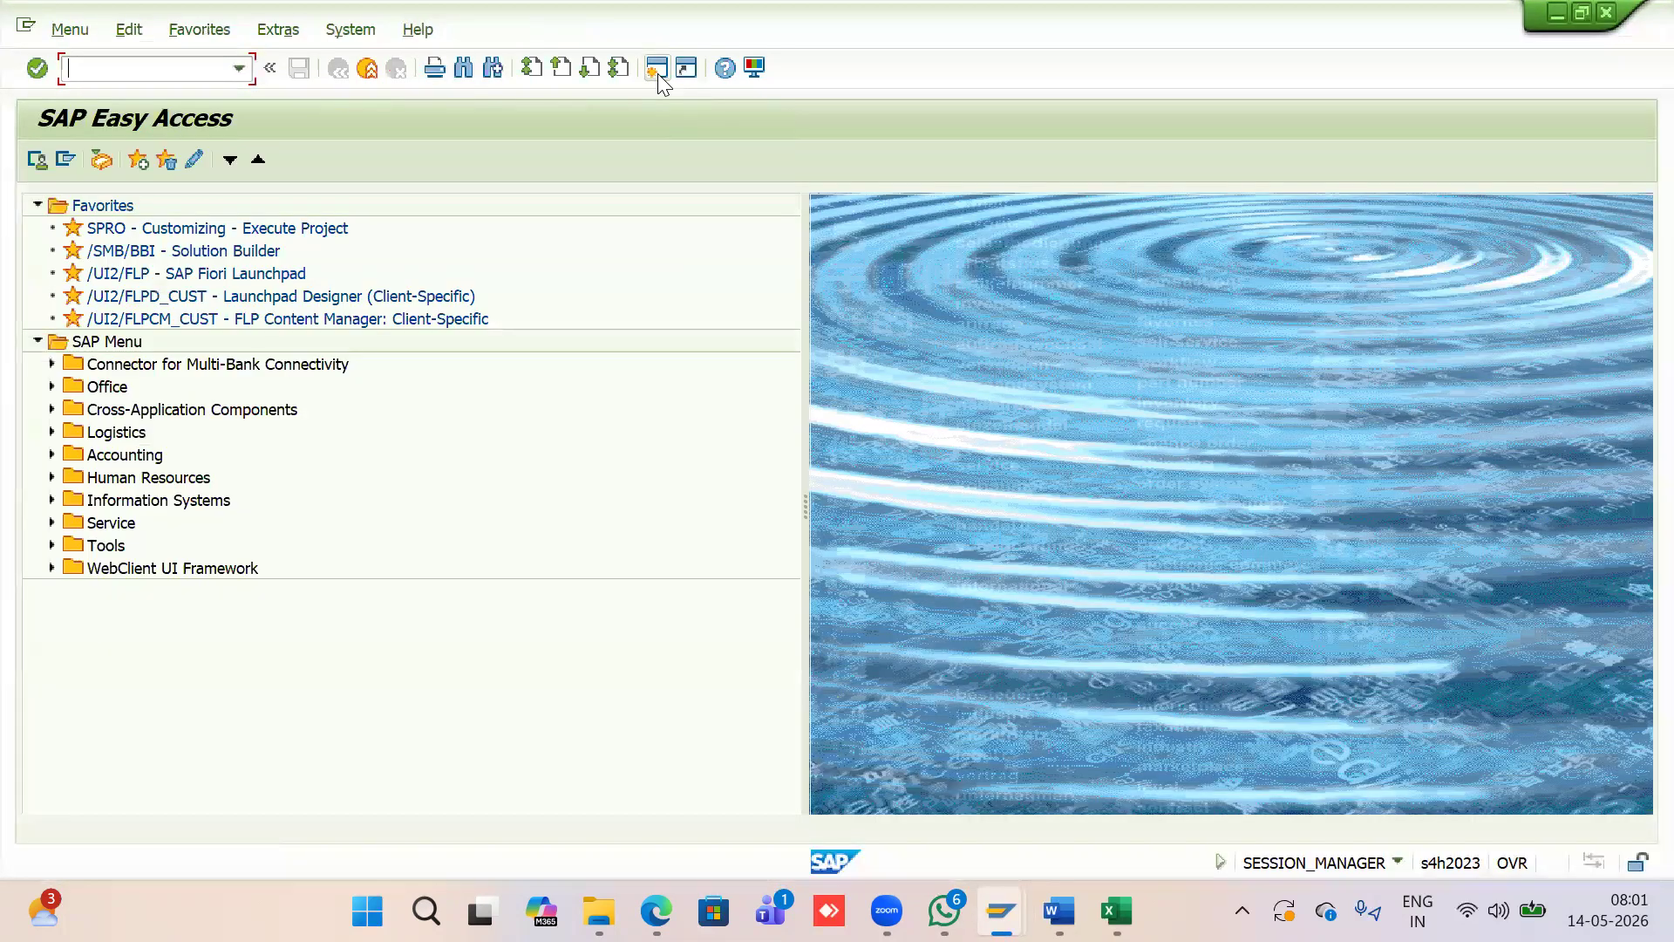
{"action": "type", "text": "fs00"}
{"action": "key", "text": "Return"}
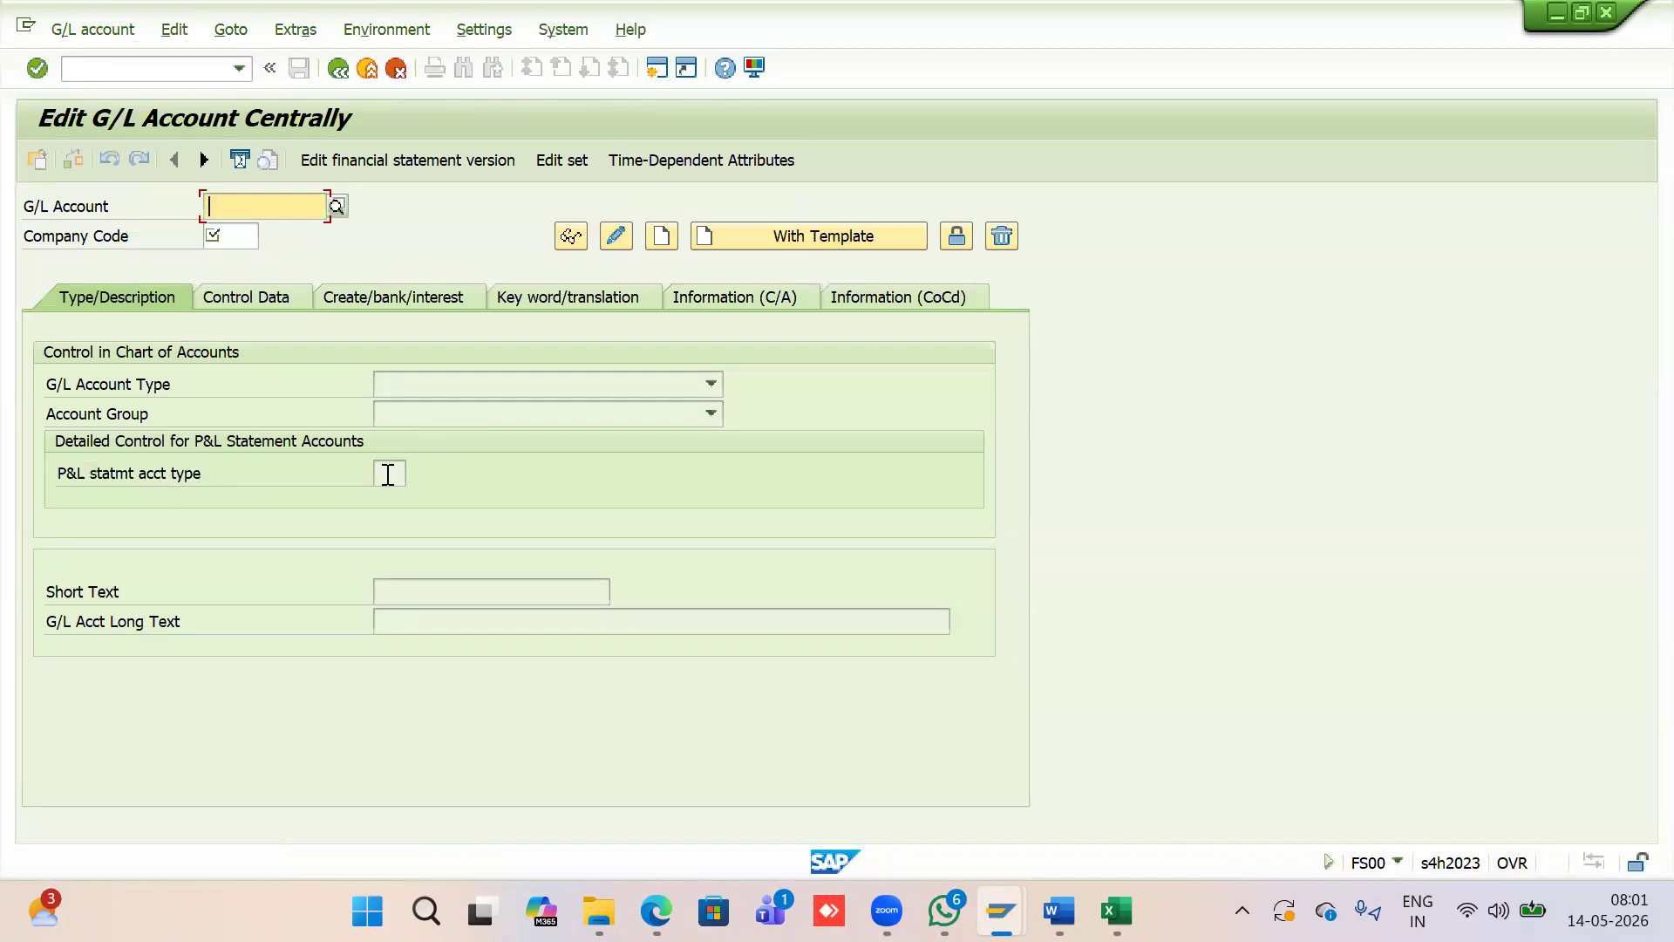
Compare the X and Y retained earnings assignments in OB53 with the P&L statement account type field in FS00
{"action": "key", "text": "alt+Tab"}
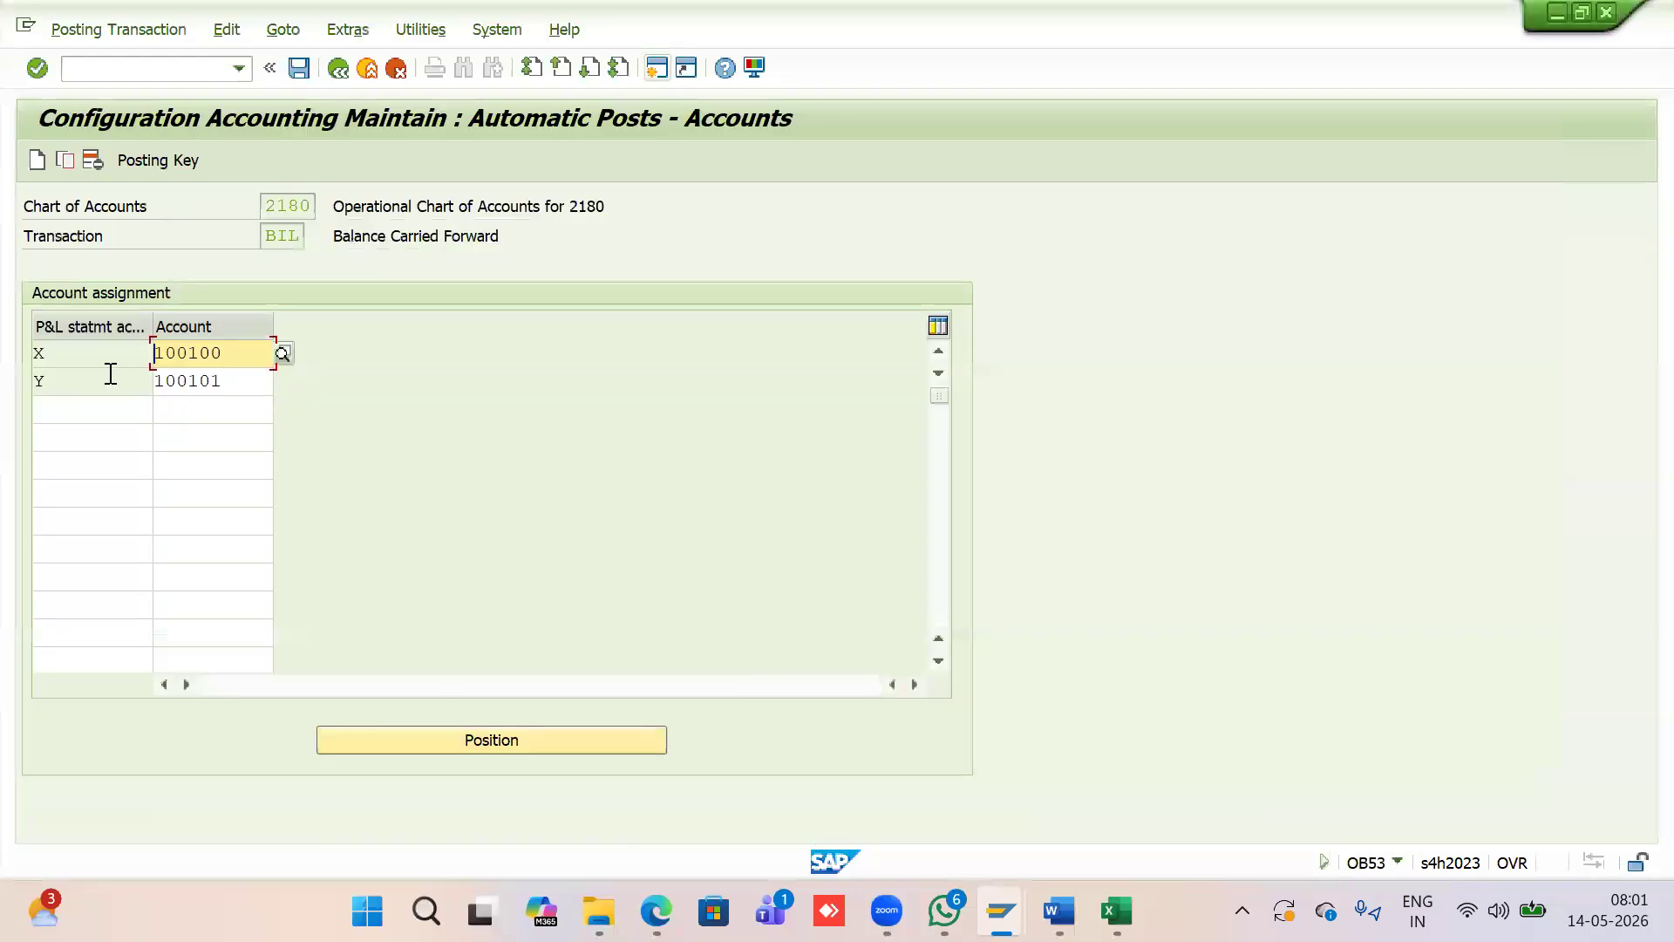
{"action": "left_click_drag", "start_coordinate": [76, 353], "coordinate": [29, 362]}
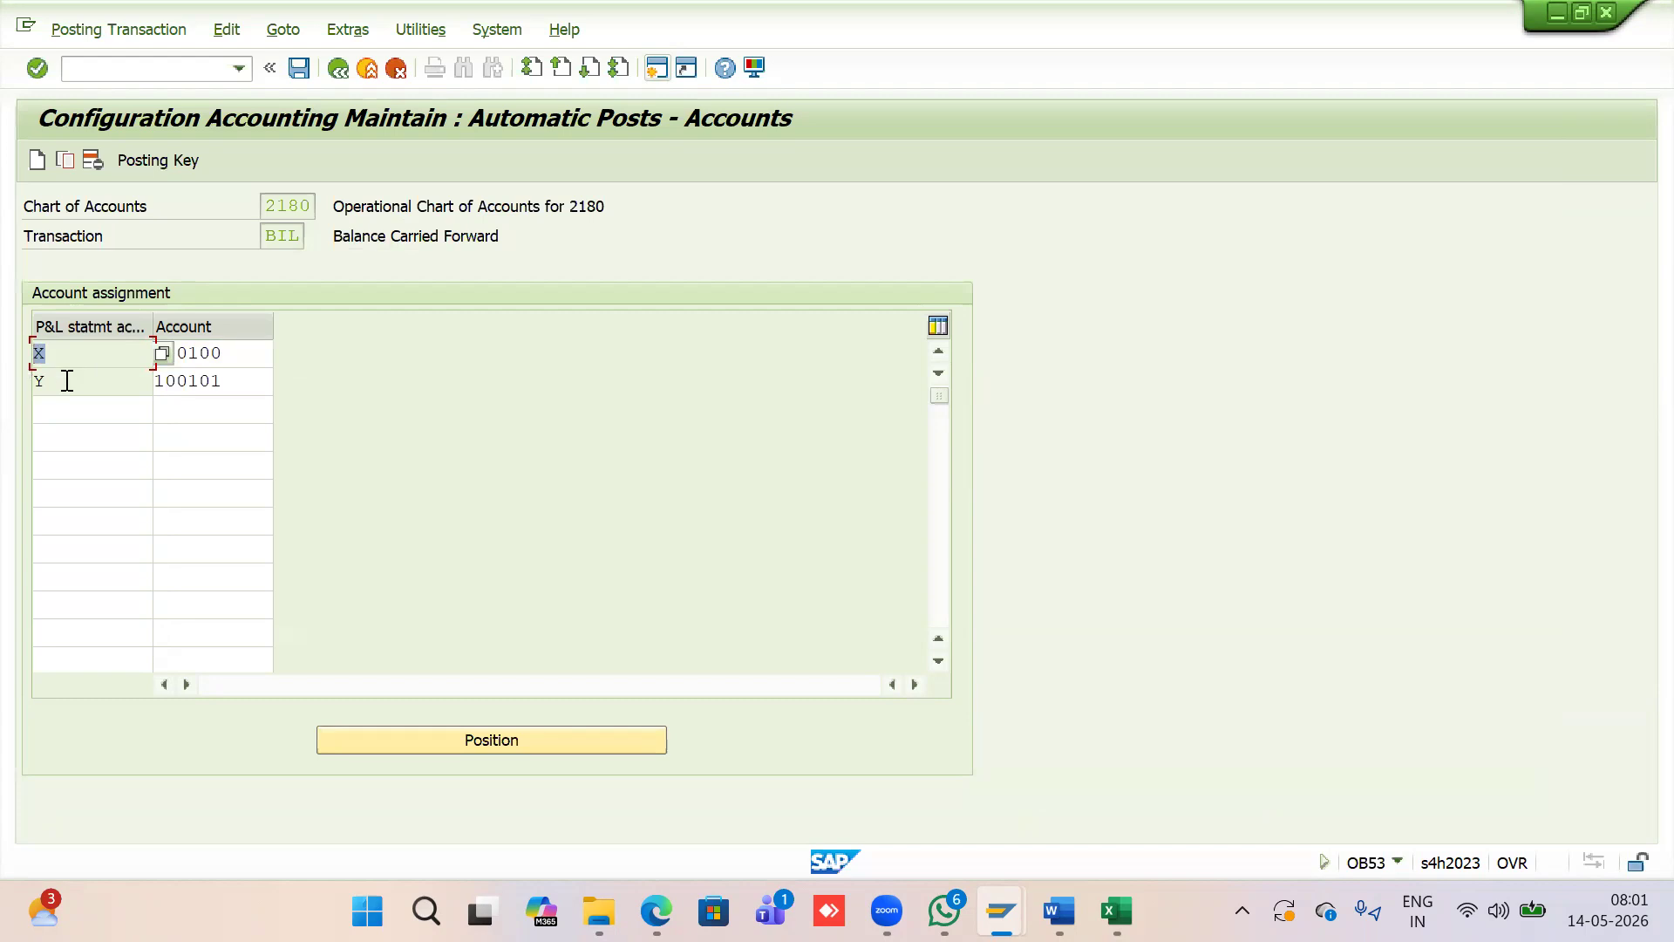
{"action": "key", "text": "alt+Tab"}
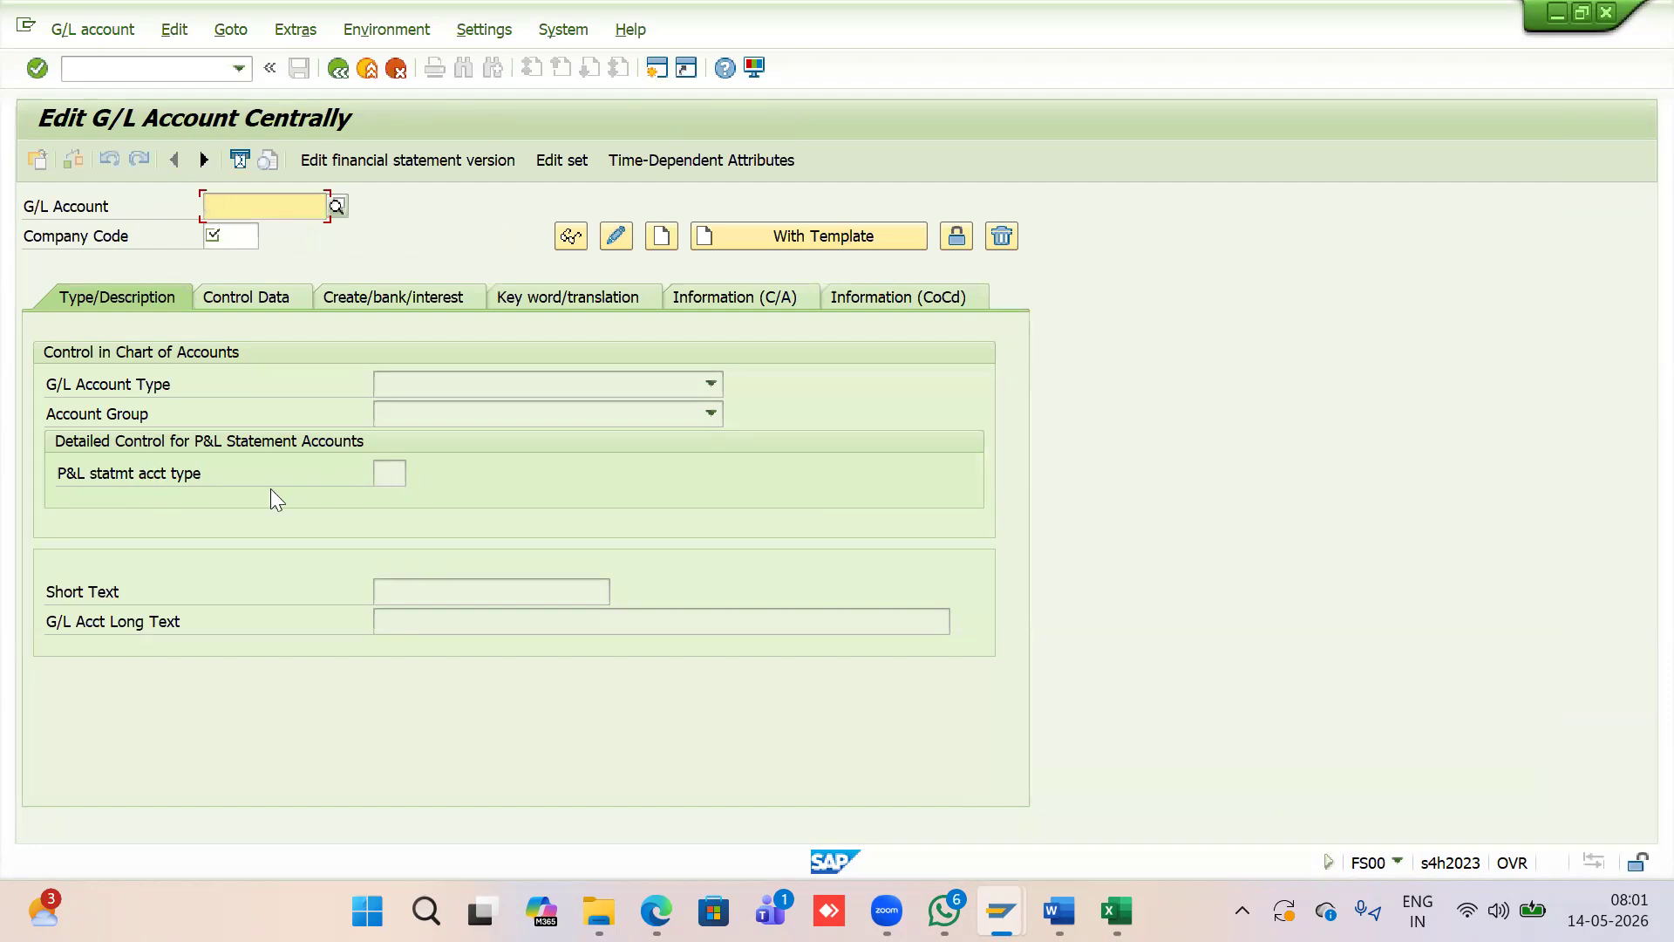
{"action": "key", "text": "alt+Tab"}
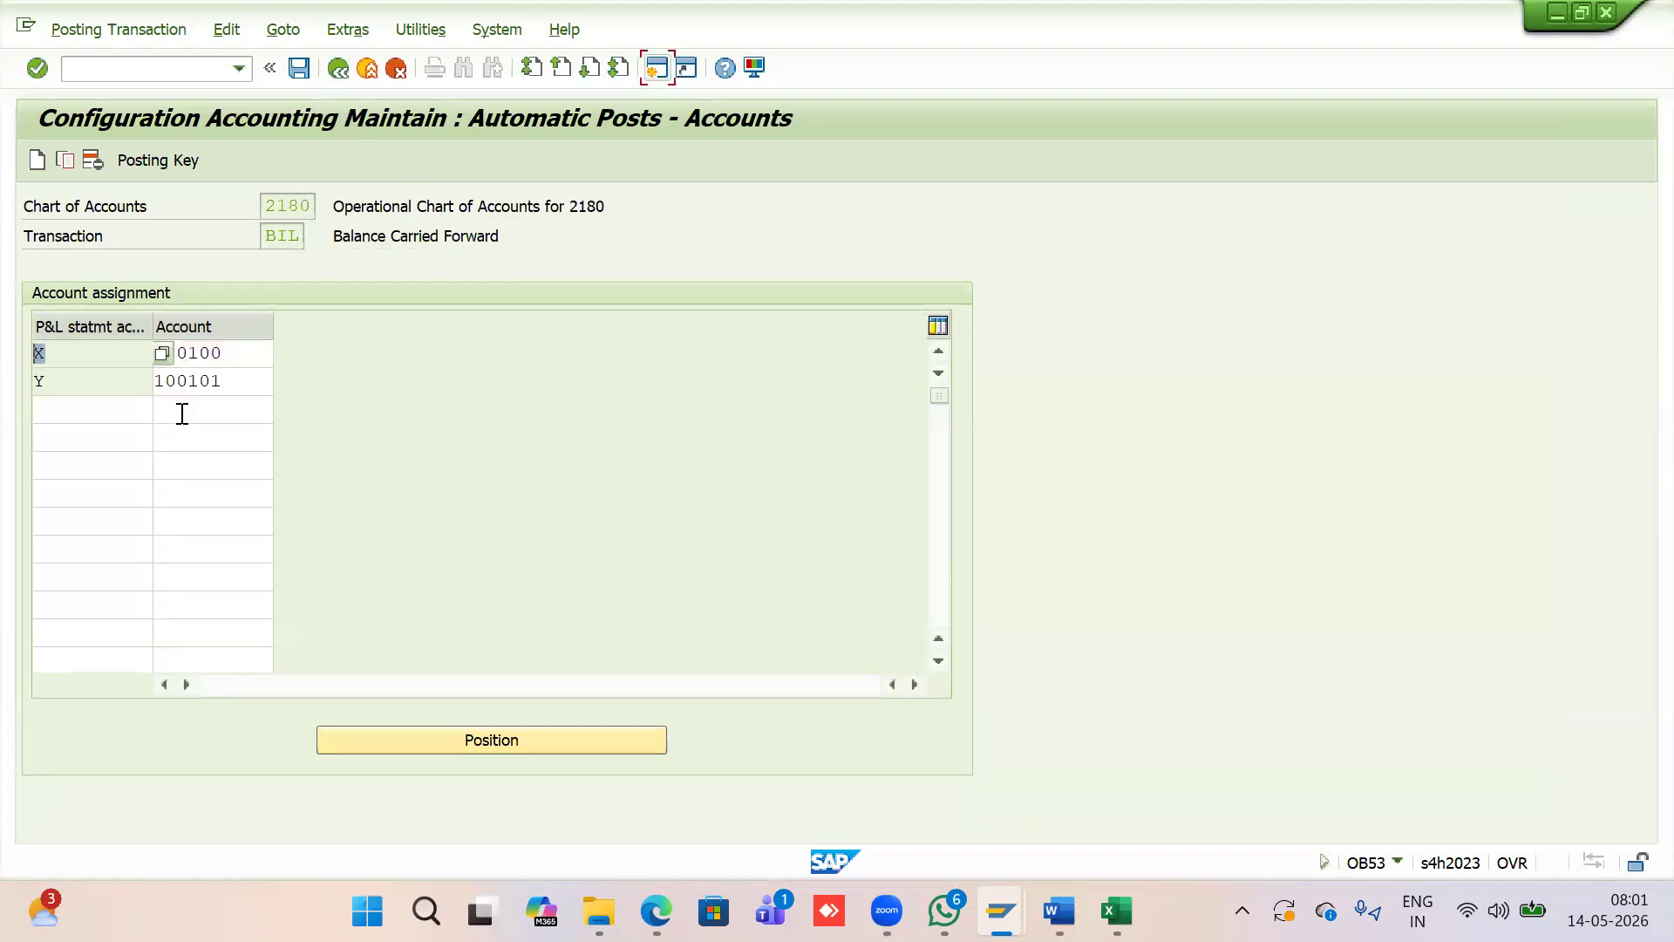
{"action": "left_click", "coordinate": [67, 381]}
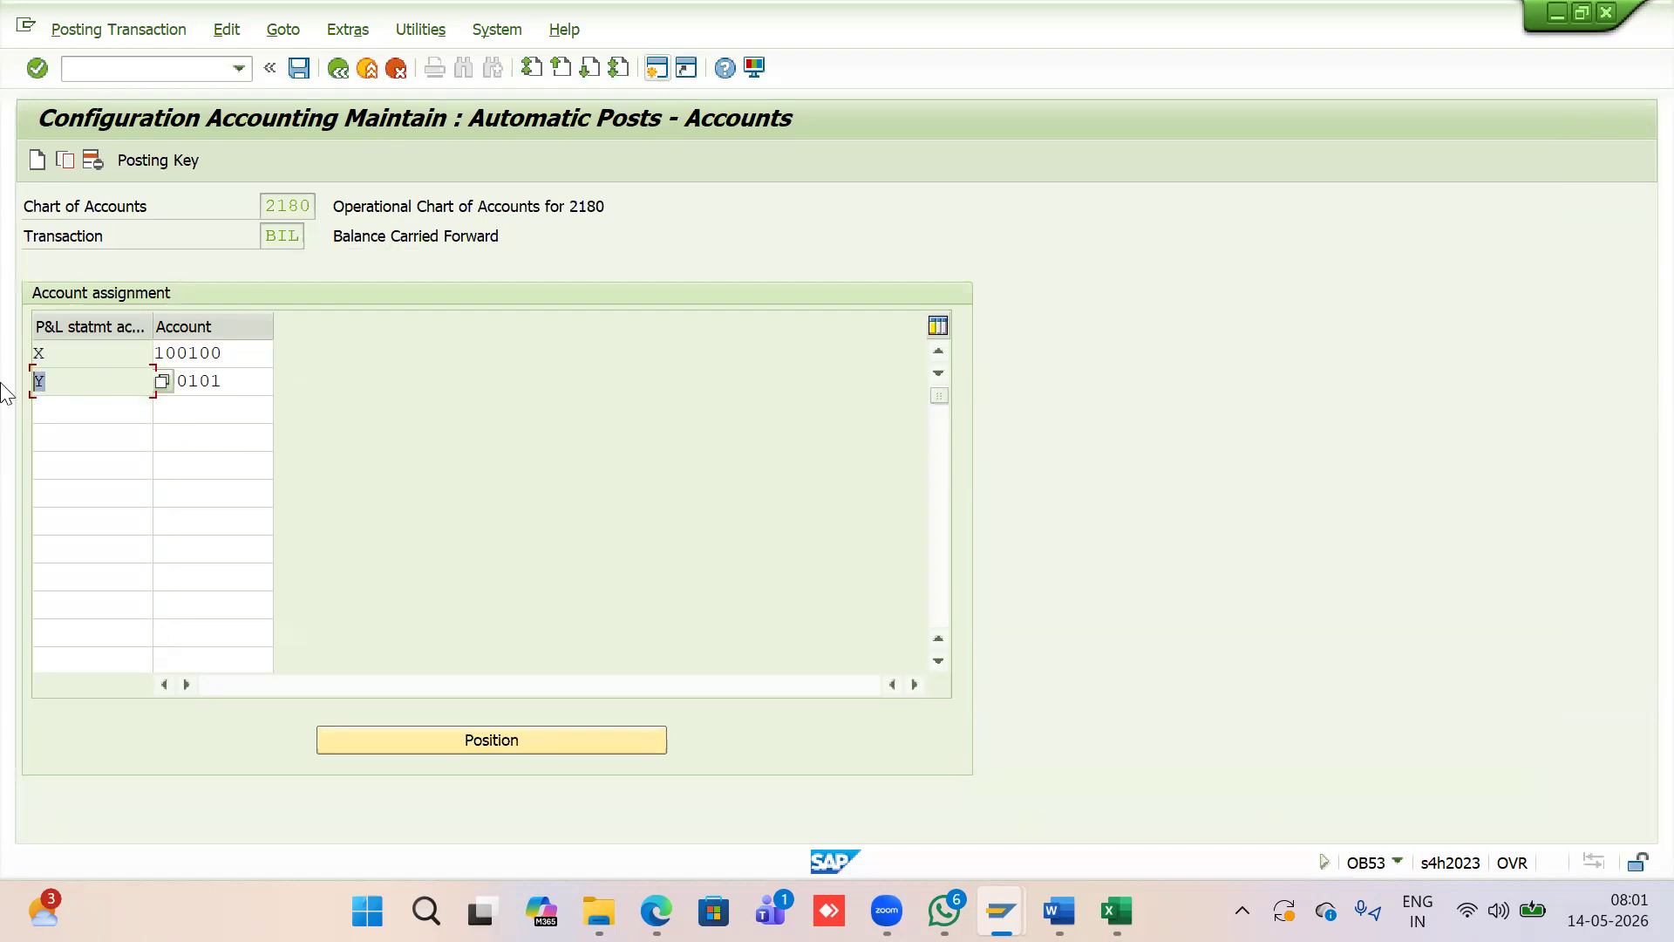
{"action": "left_click", "coordinate": [90, 353]}
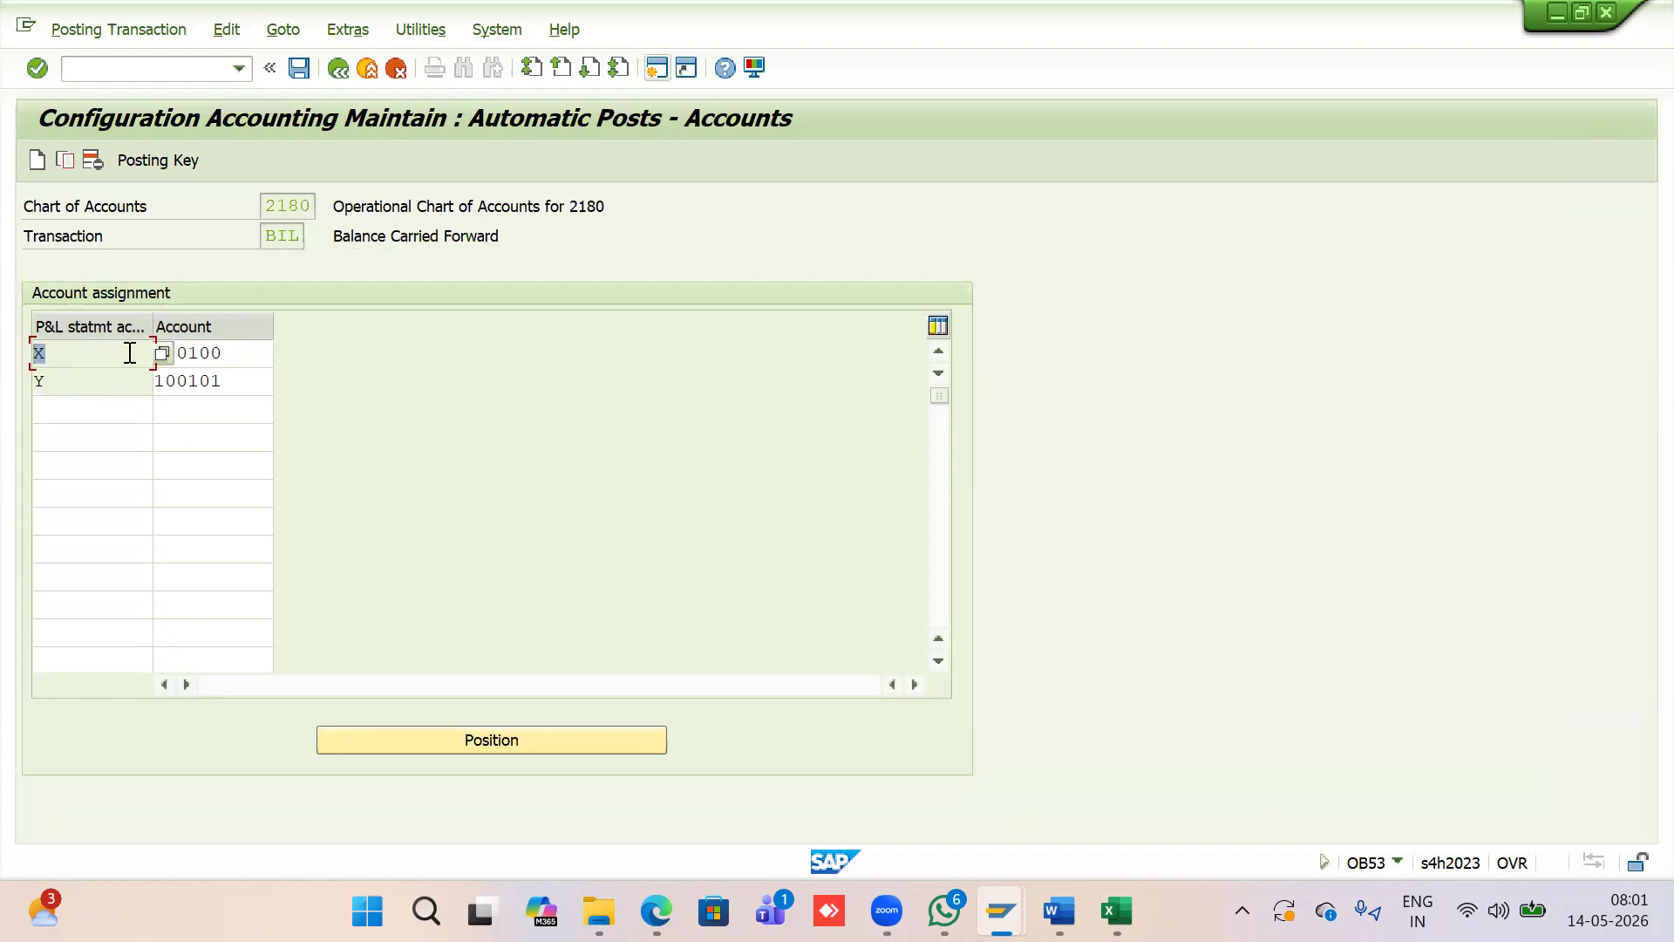
{"action": "left_click", "coordinate": [82, 378]}
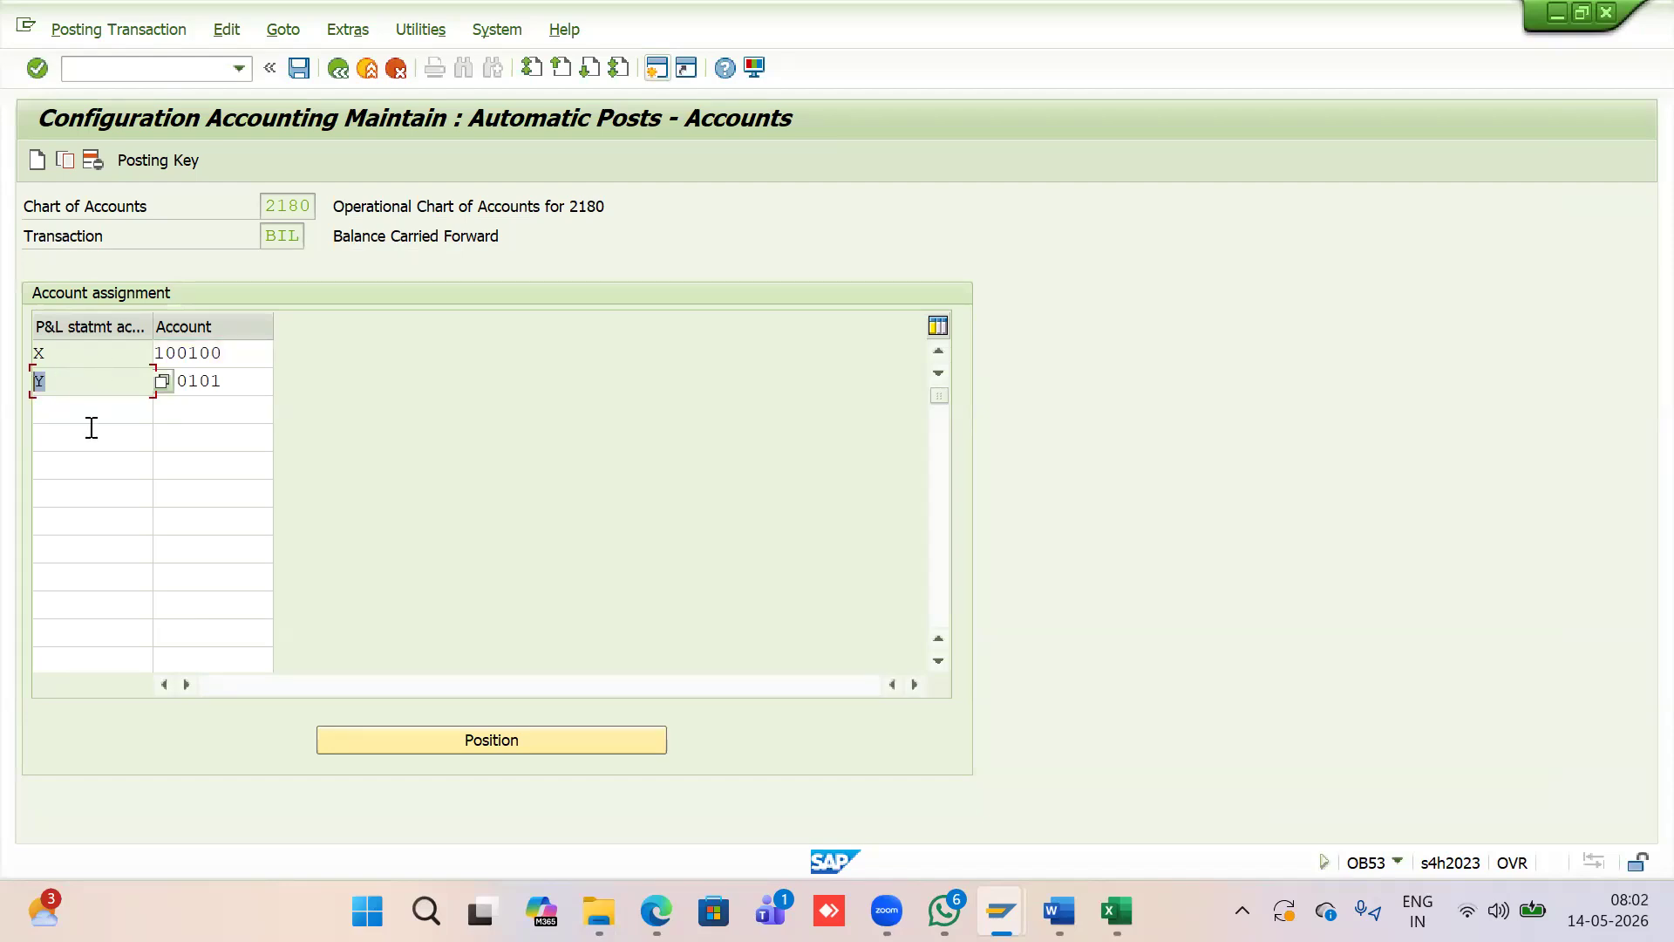
{"action": "left_click", "coordinate": [75, 354]}
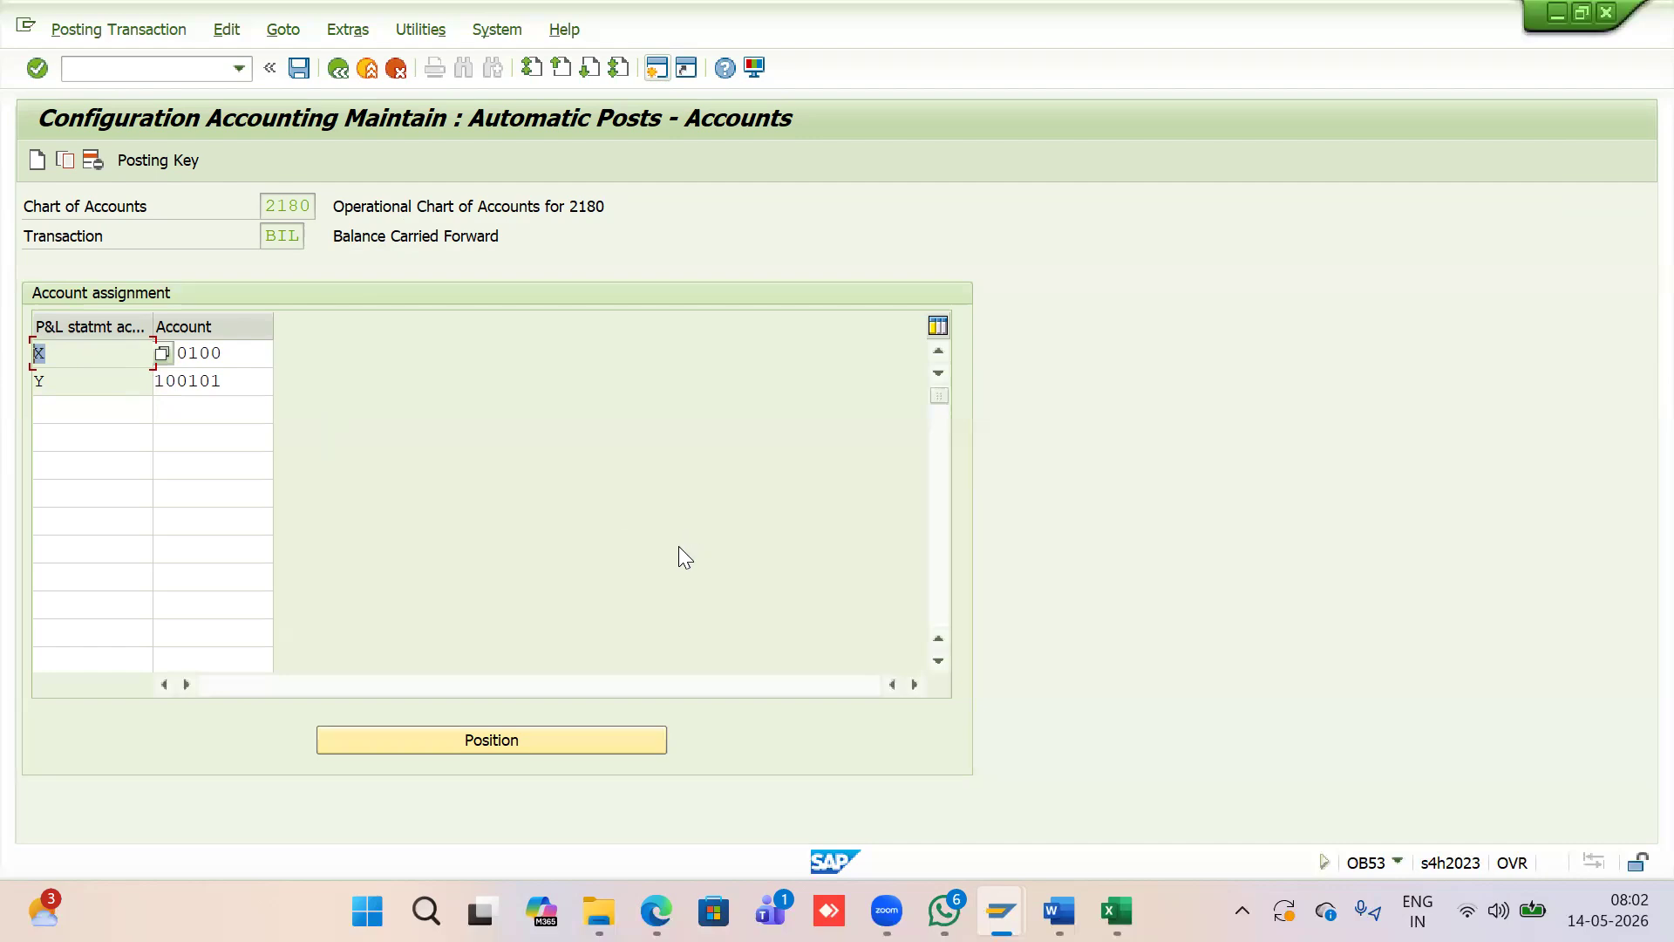
Switch to the Word document and review the Retained Earnings Concept graphic and the Posting Period Variant section
{"action": "key", "text": "alt+Tab"}
{"action": "mouse_move", "coordinate": [1058, 910]}
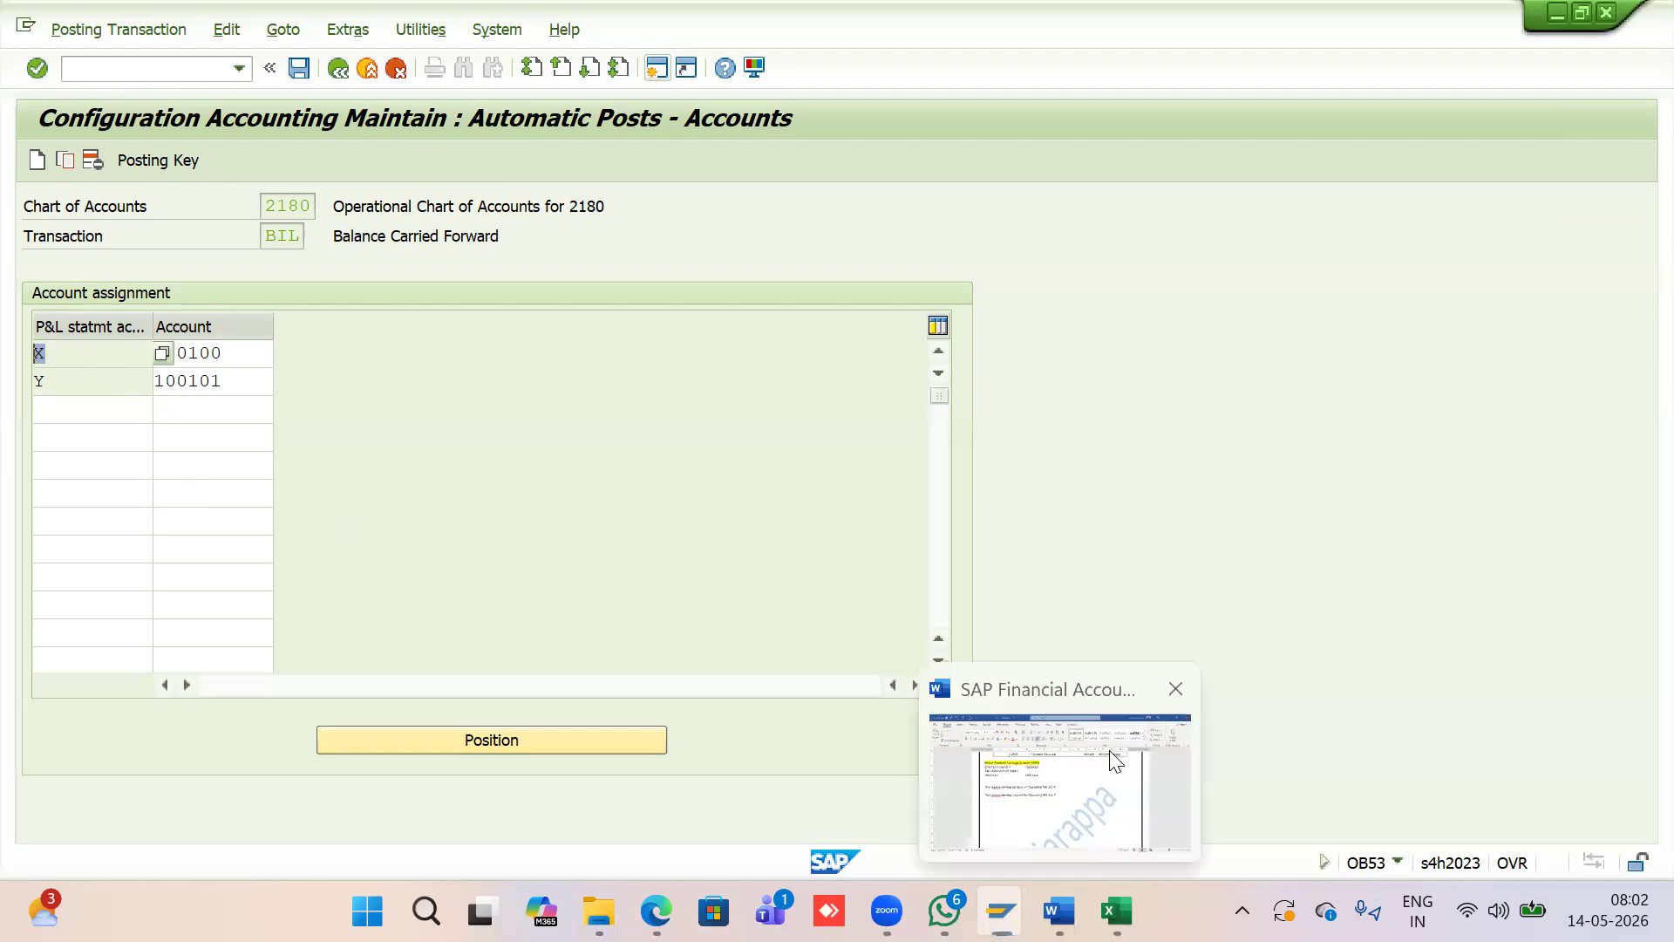
{"action": "left_click", "coordinate": [1109, 750]}
{"action": "scroll", "coordinate": [794, 571], "scroll_direction": "down", "scroll_amount": 6}
{"action": "scroll", "coordinate": [793, 571], "scroll_direction": "down", "scroll_amount": 20}
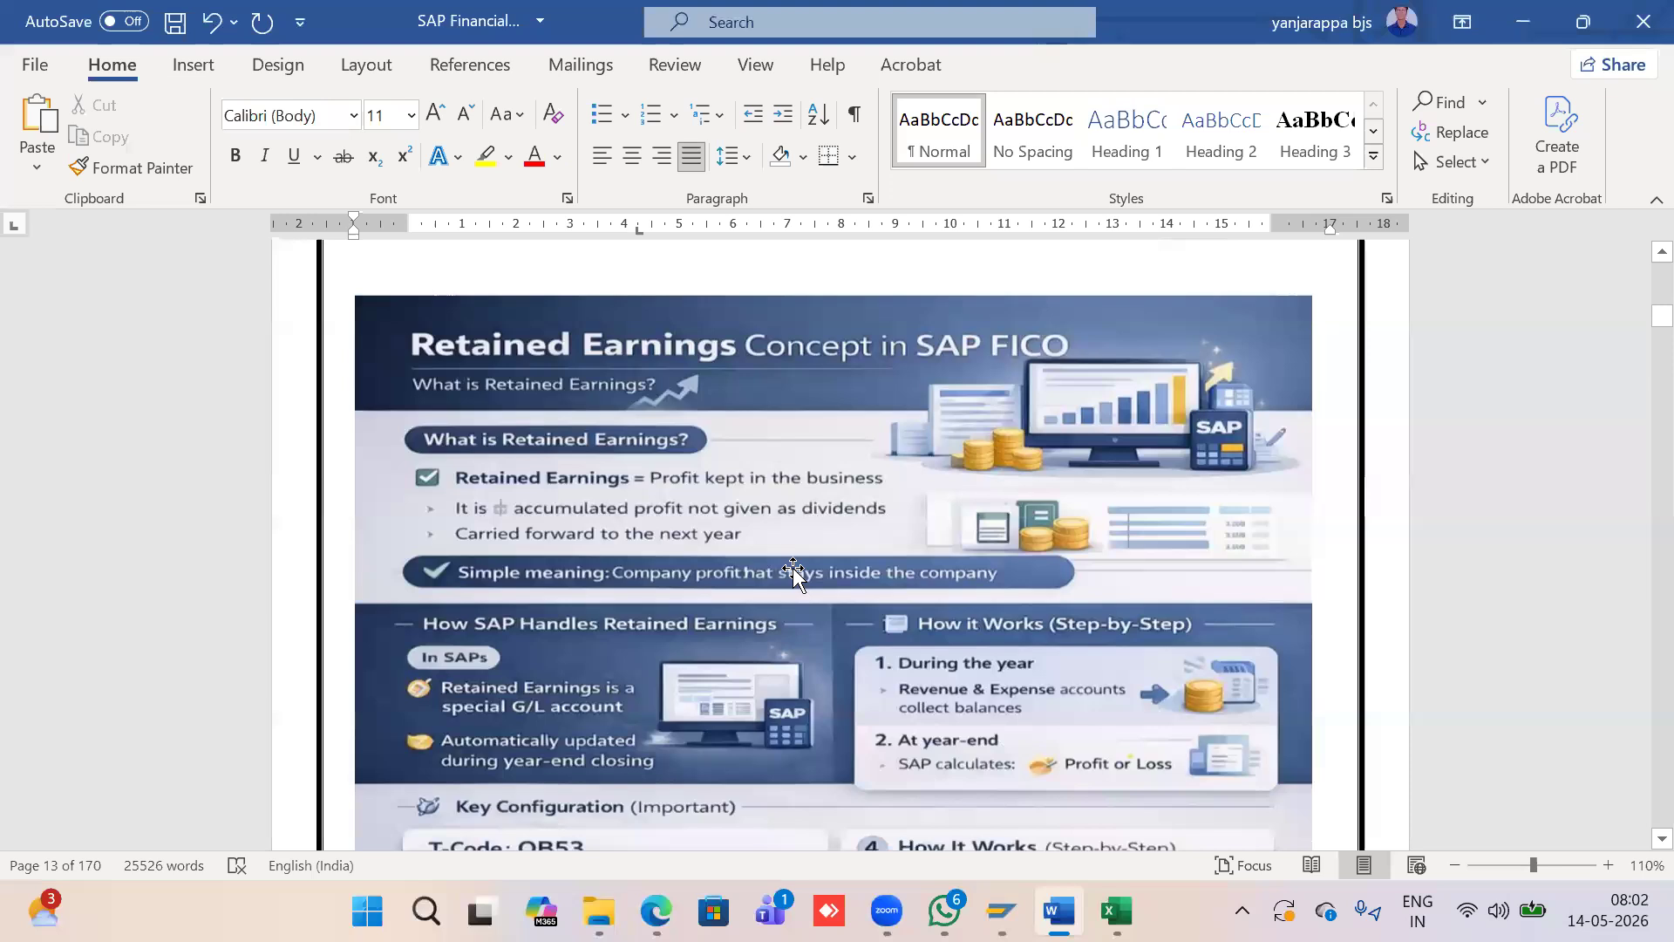
{"action": "scroll", "coordinate": [793, 568], "scroll_direction": "down", "scroll_amount": 1}
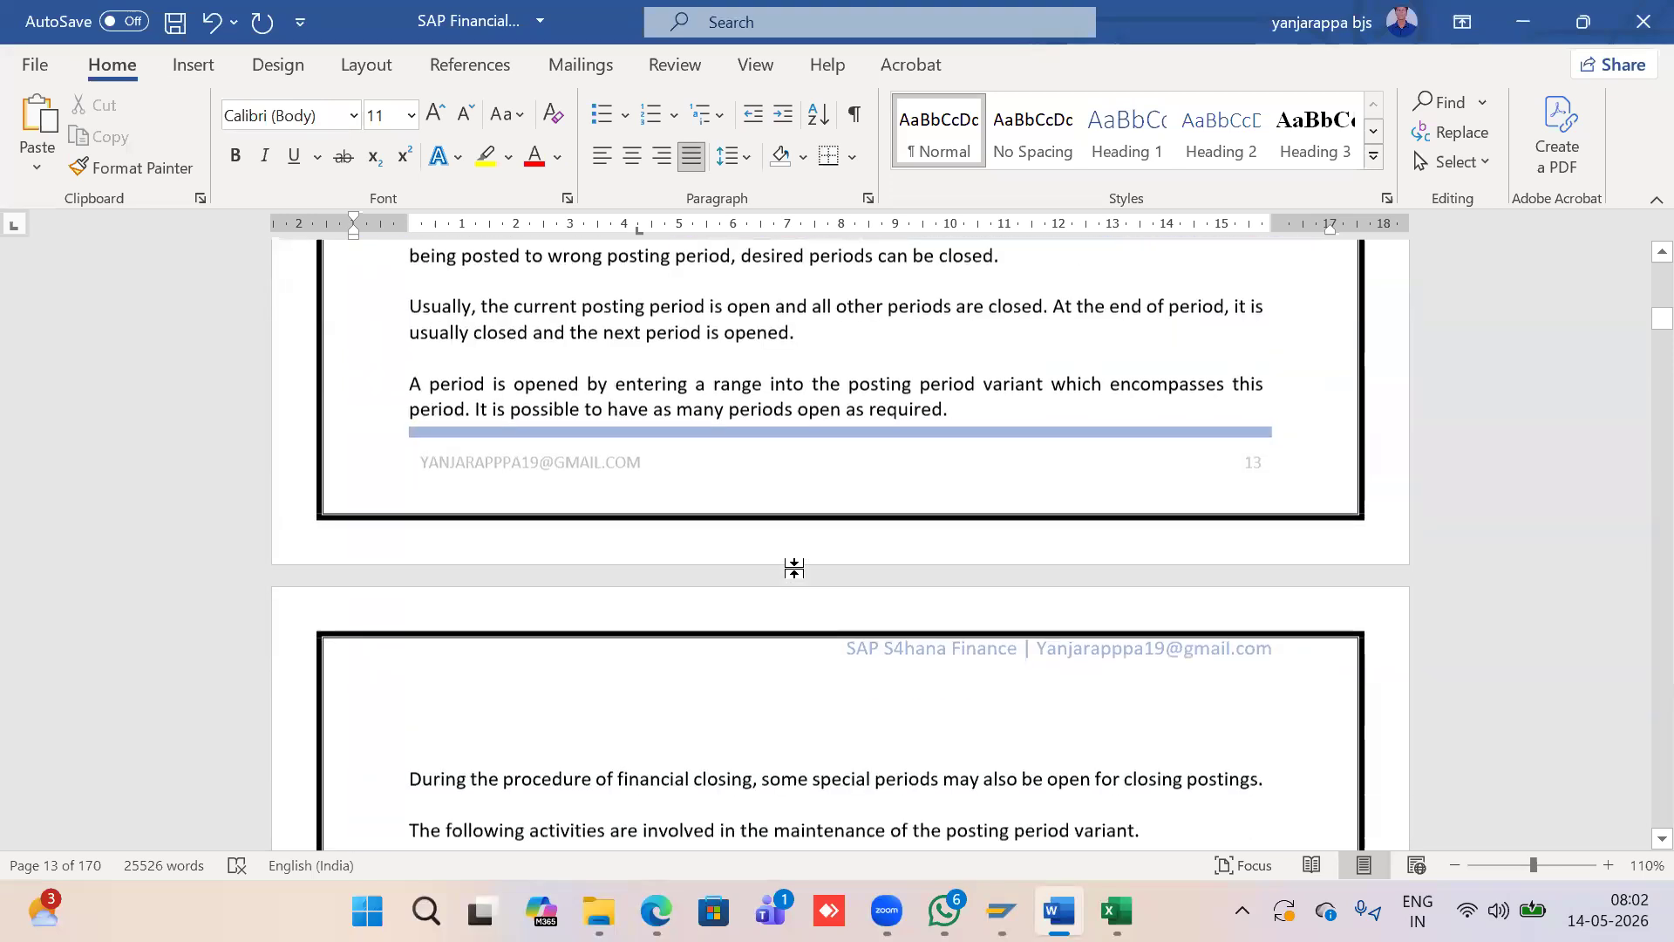
{"action": "scroll", "coordinate": [796, 568], "scroll_direction": "up", "scroll_amount": 3}
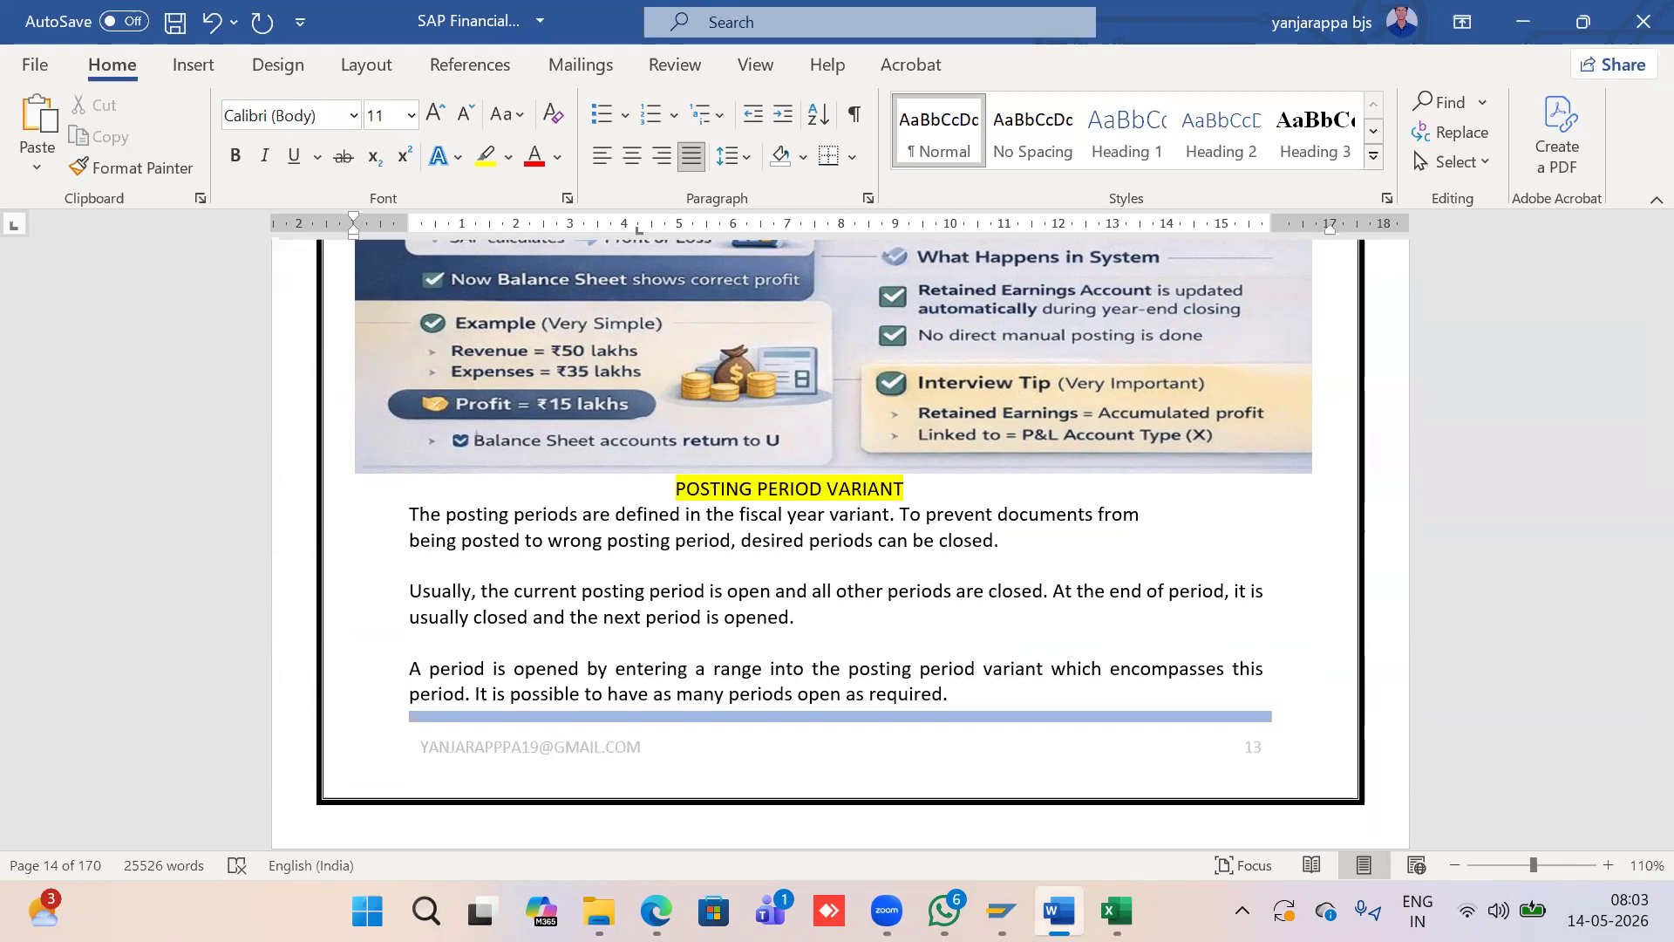
Switch to the SAP session with Enter G/L Account Posting and run transaction /nob29 to open the fiscal year variants
{"action": "mouse_move", "coordinate": [1001, 910]}
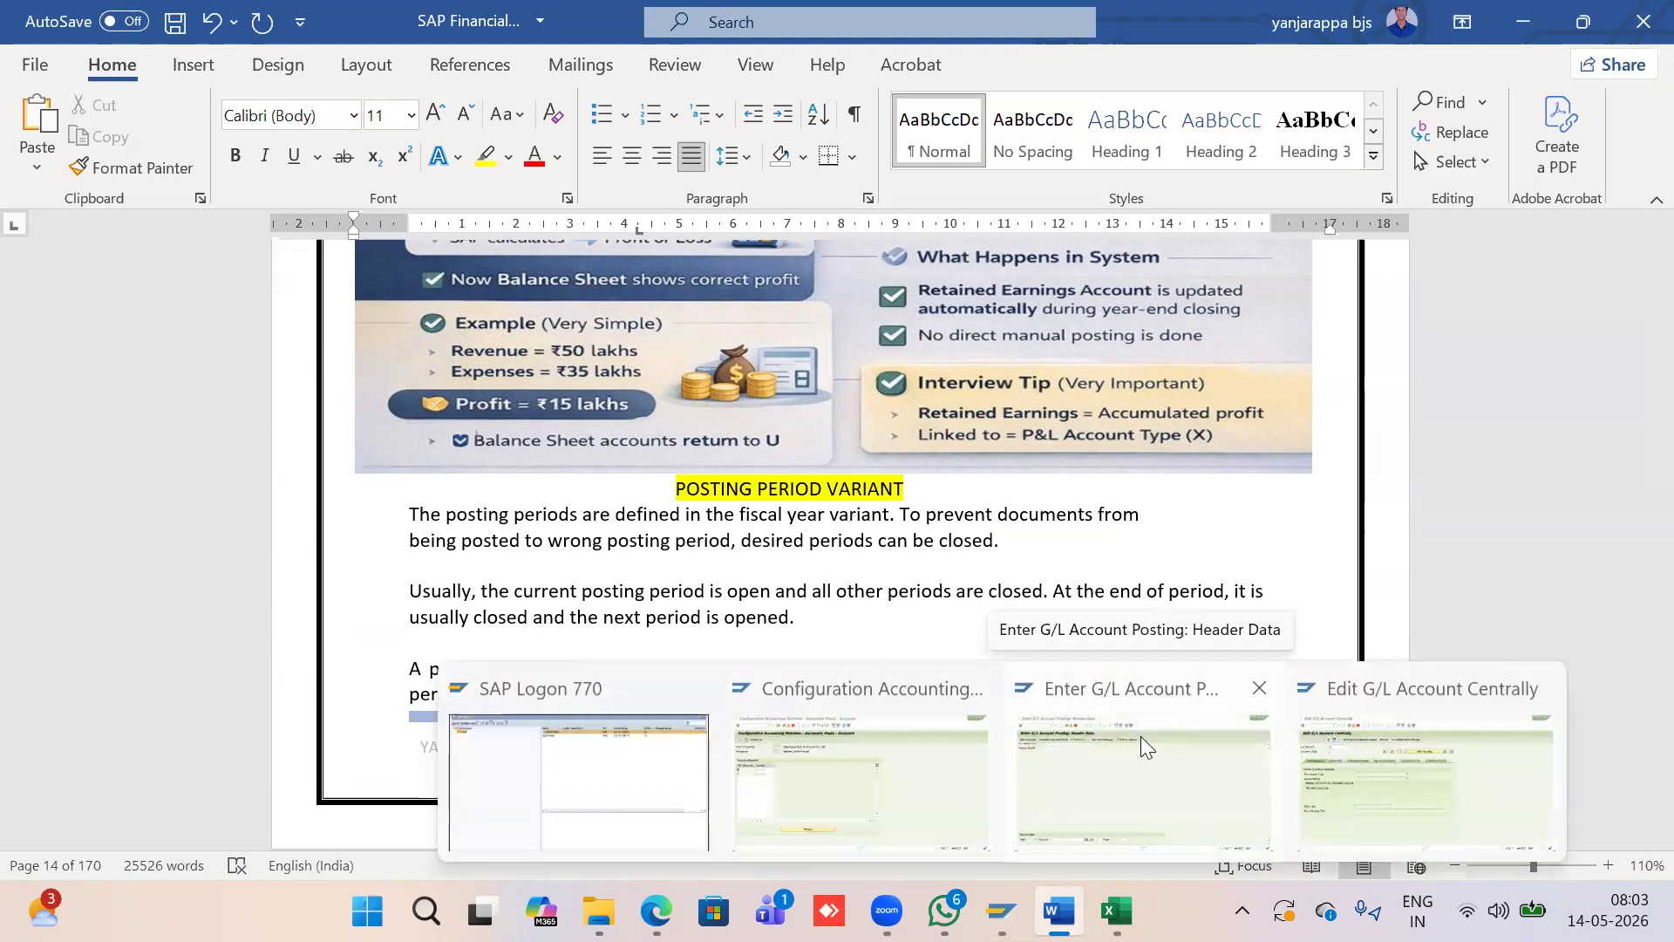
{"action": "left_click", "coordinate": [1140, 736]}
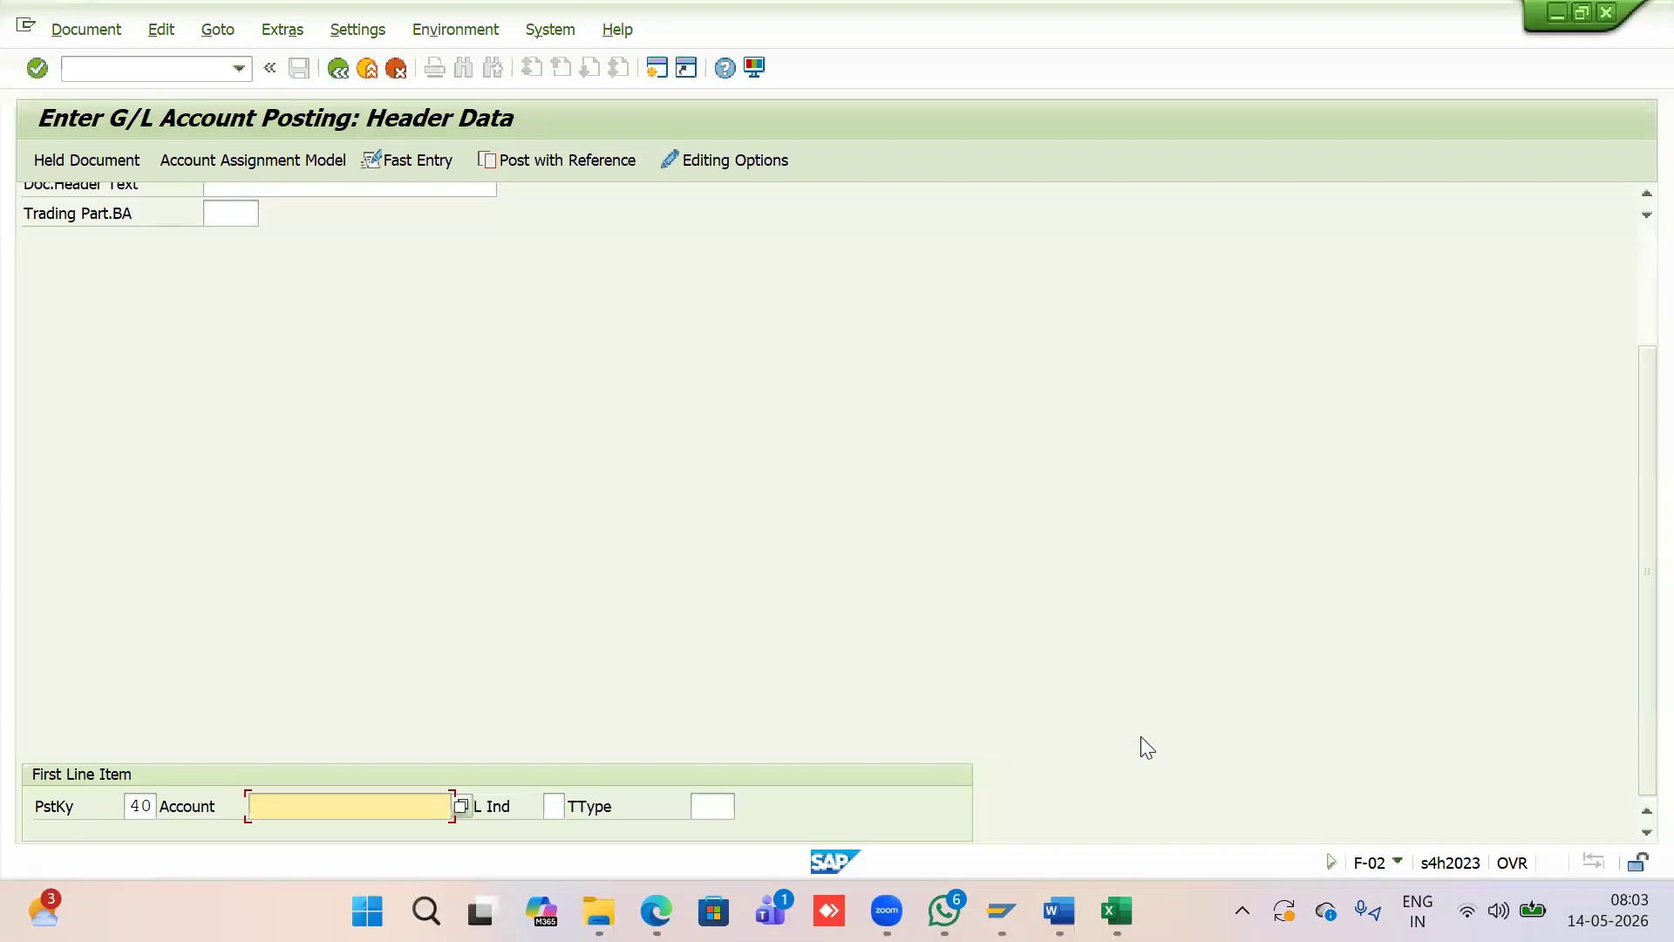
{"action": "left_click", "coordinate": [193, 70]}
{"action": "type", "text": "/n"}
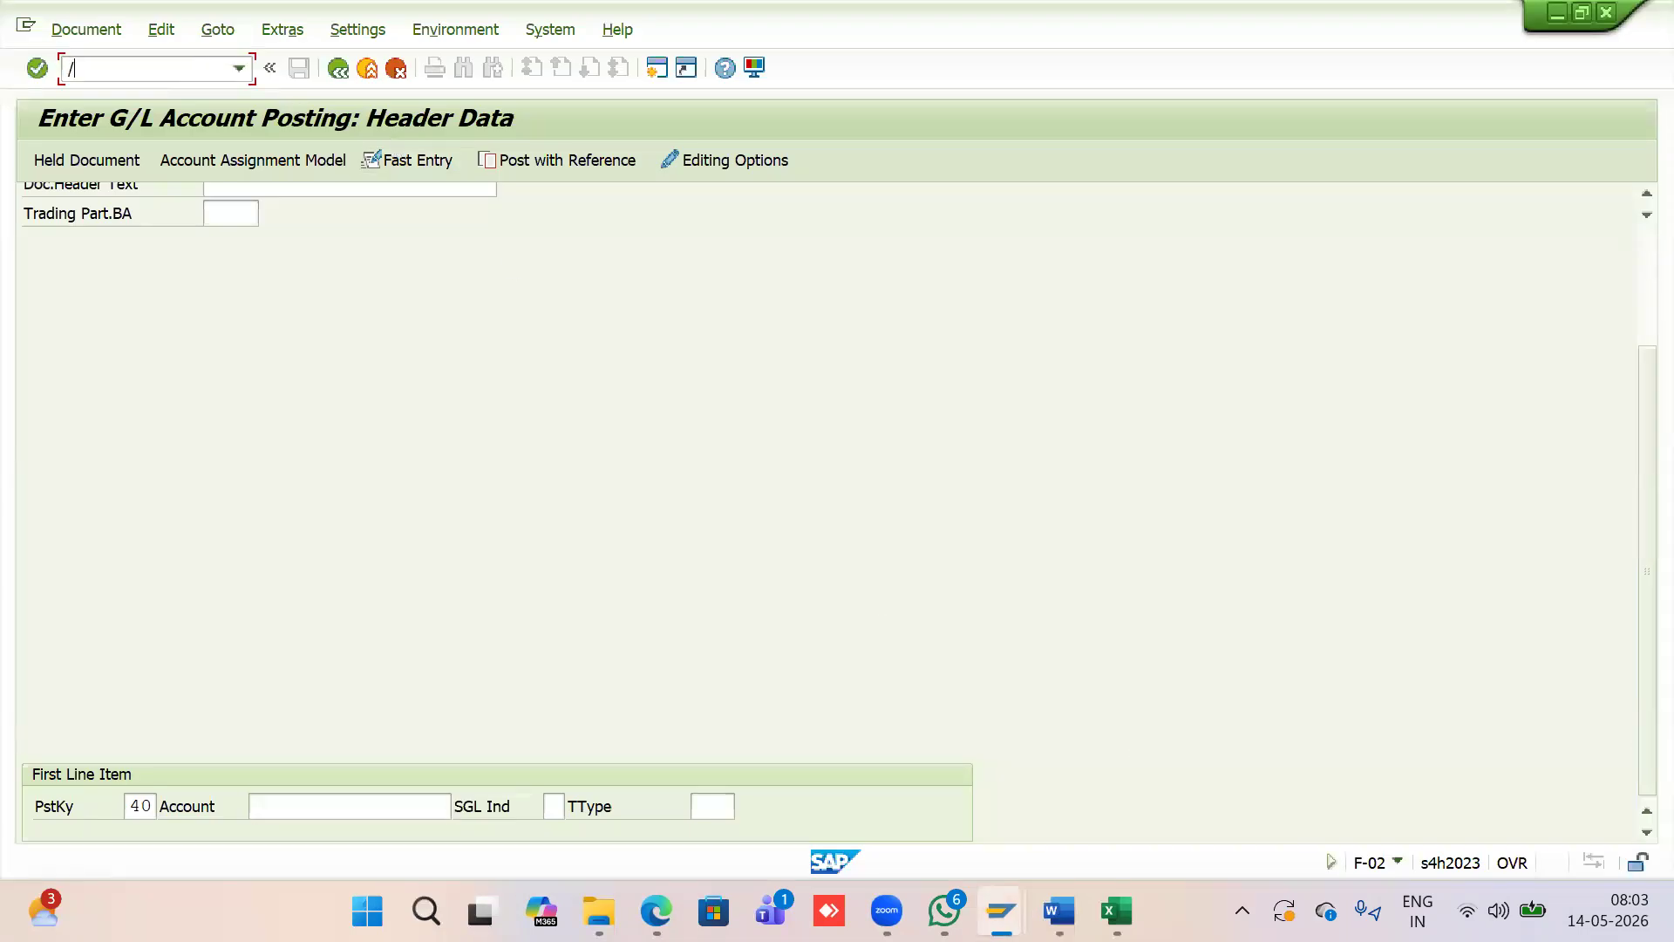
{"action": "type", "text": "ob29"}
{"action": "key", "text": "Return"}
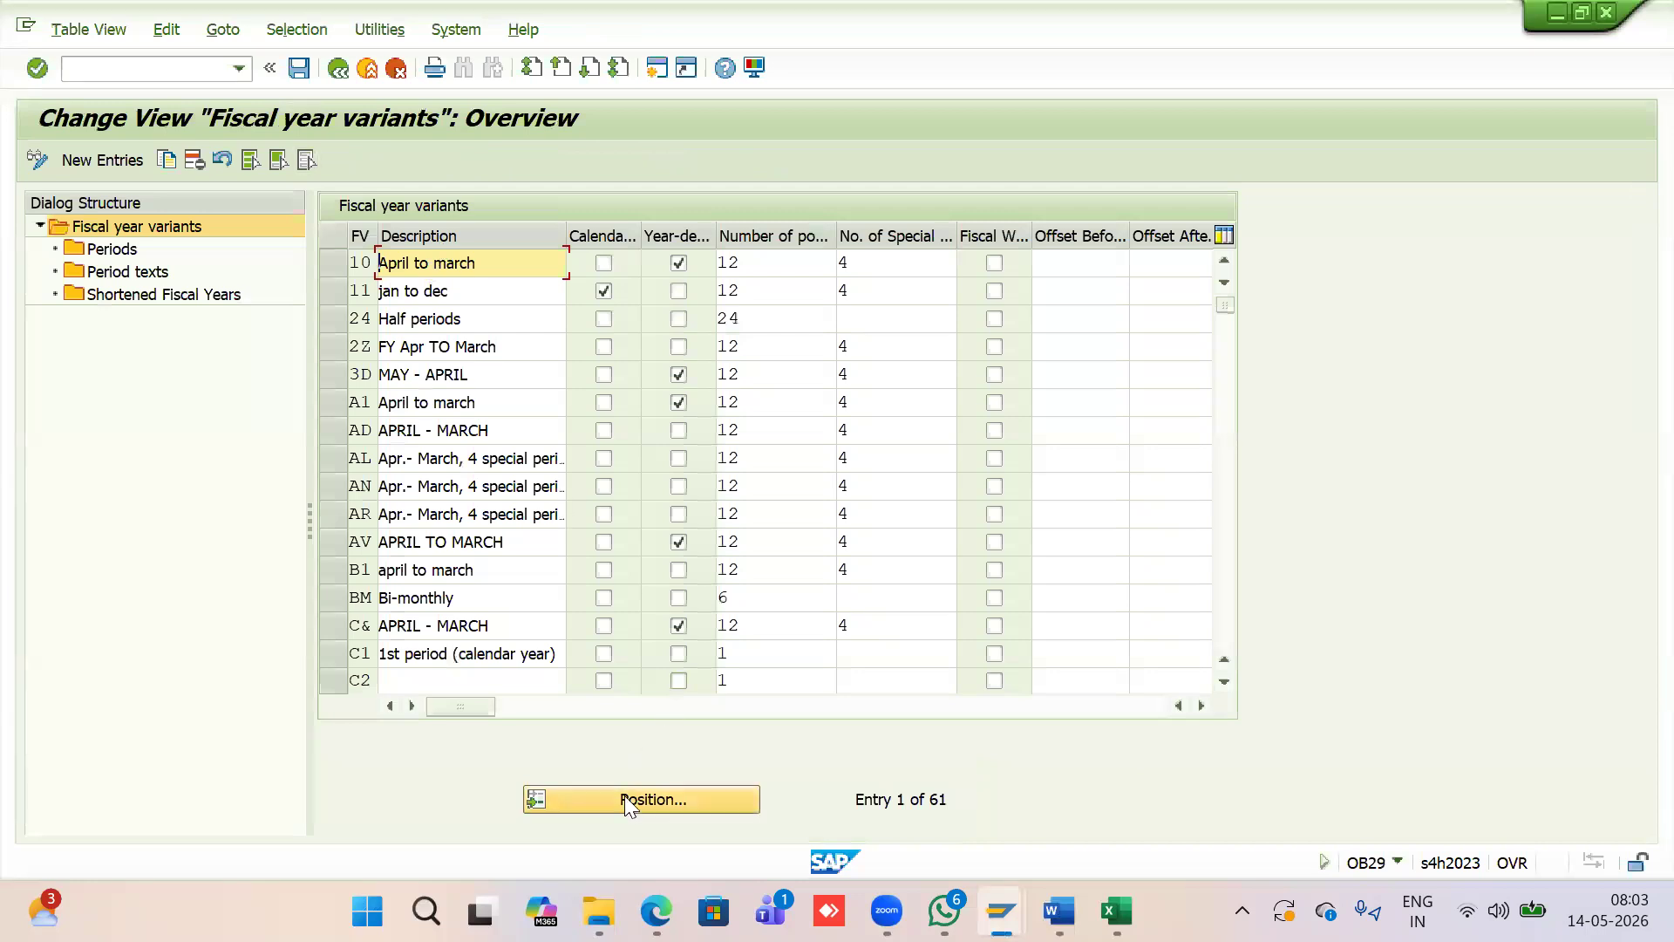
Position the fiscal year variant list on V3, select its row and examine its number of posting periods and special periods
{"action": "left_click", "coordinate": [624, 795]}
{"action": "type", "text": "v3"}
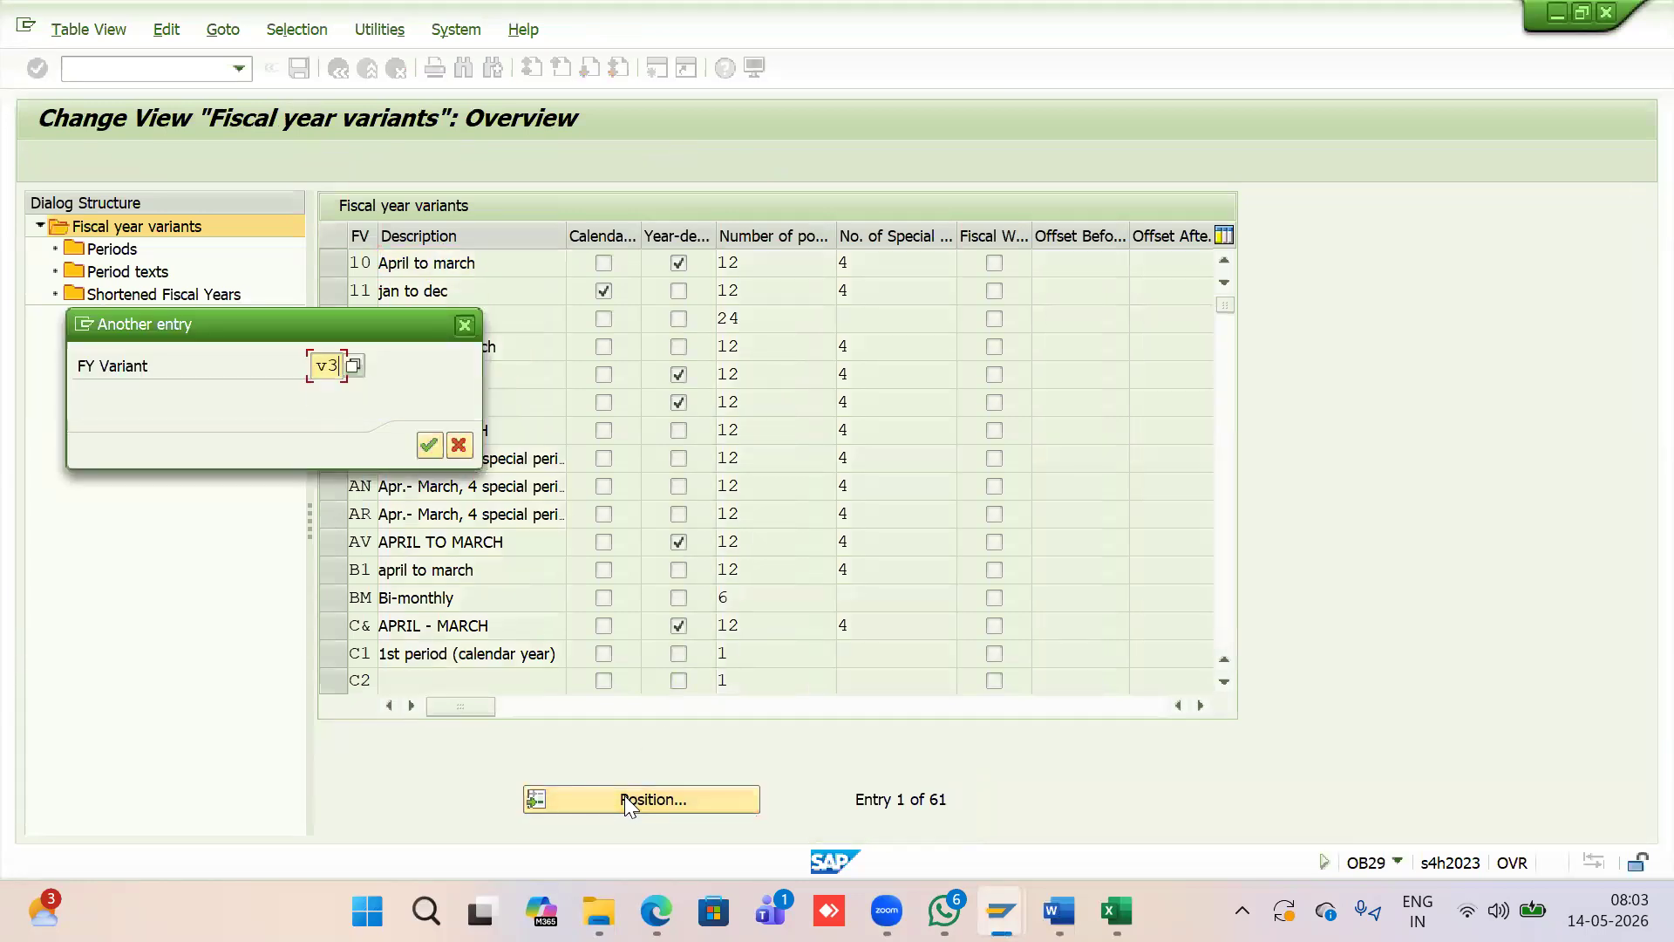
{"action": "key", "text": "Return"}
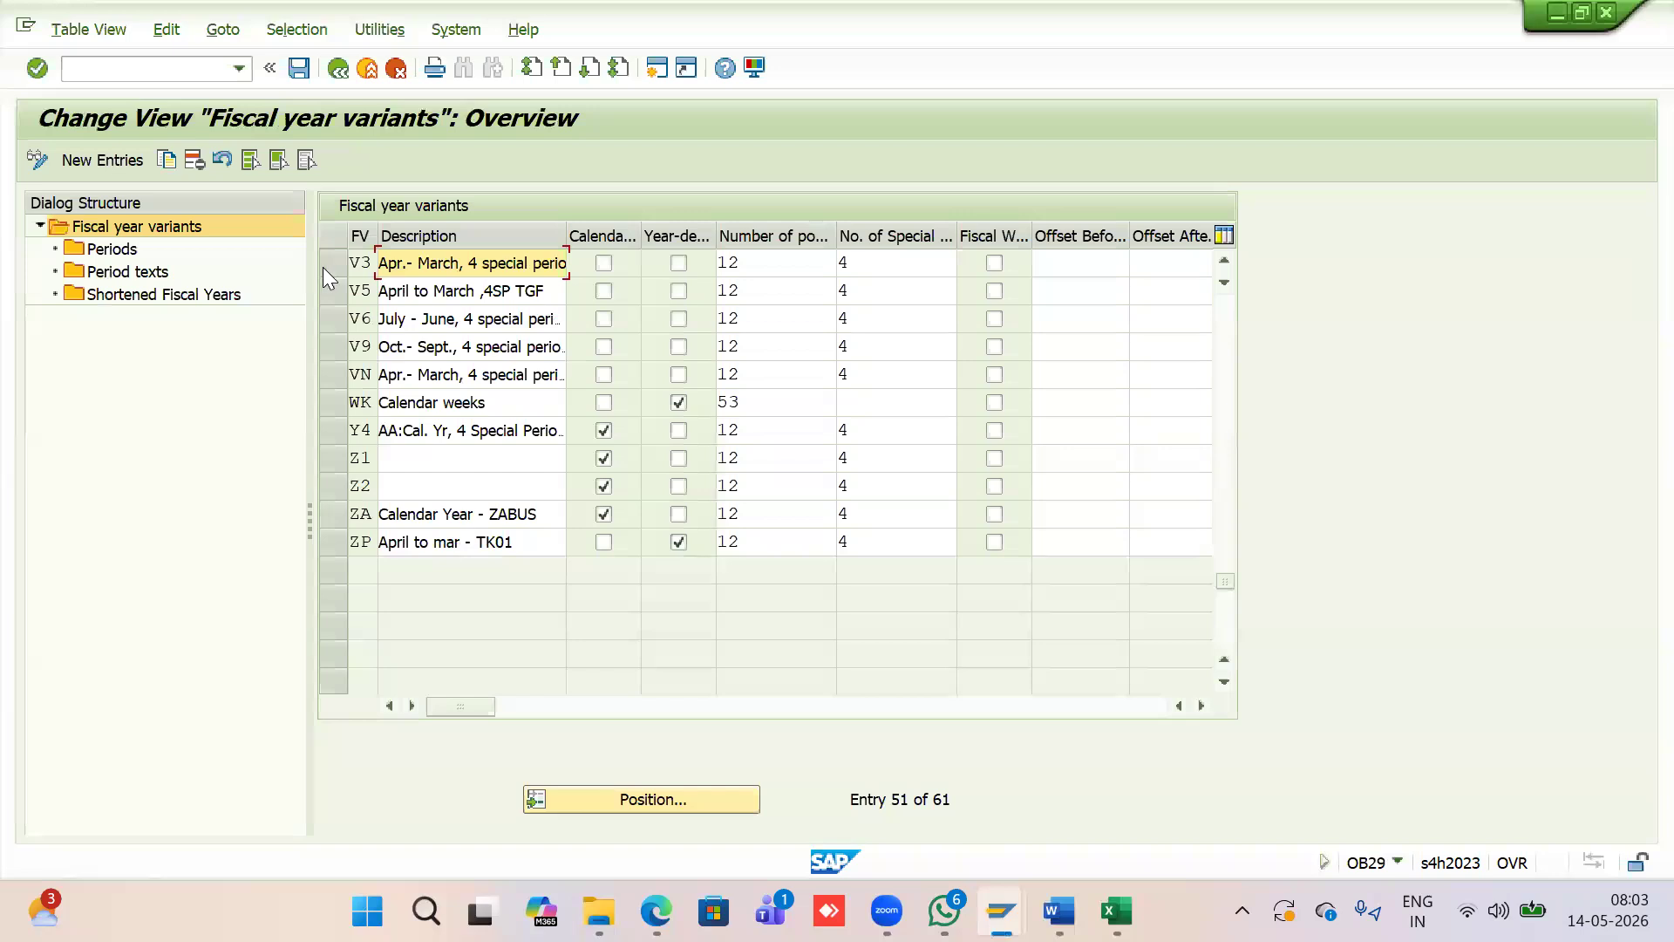
{"action": "left_click", "coordinate": [328, 265]}
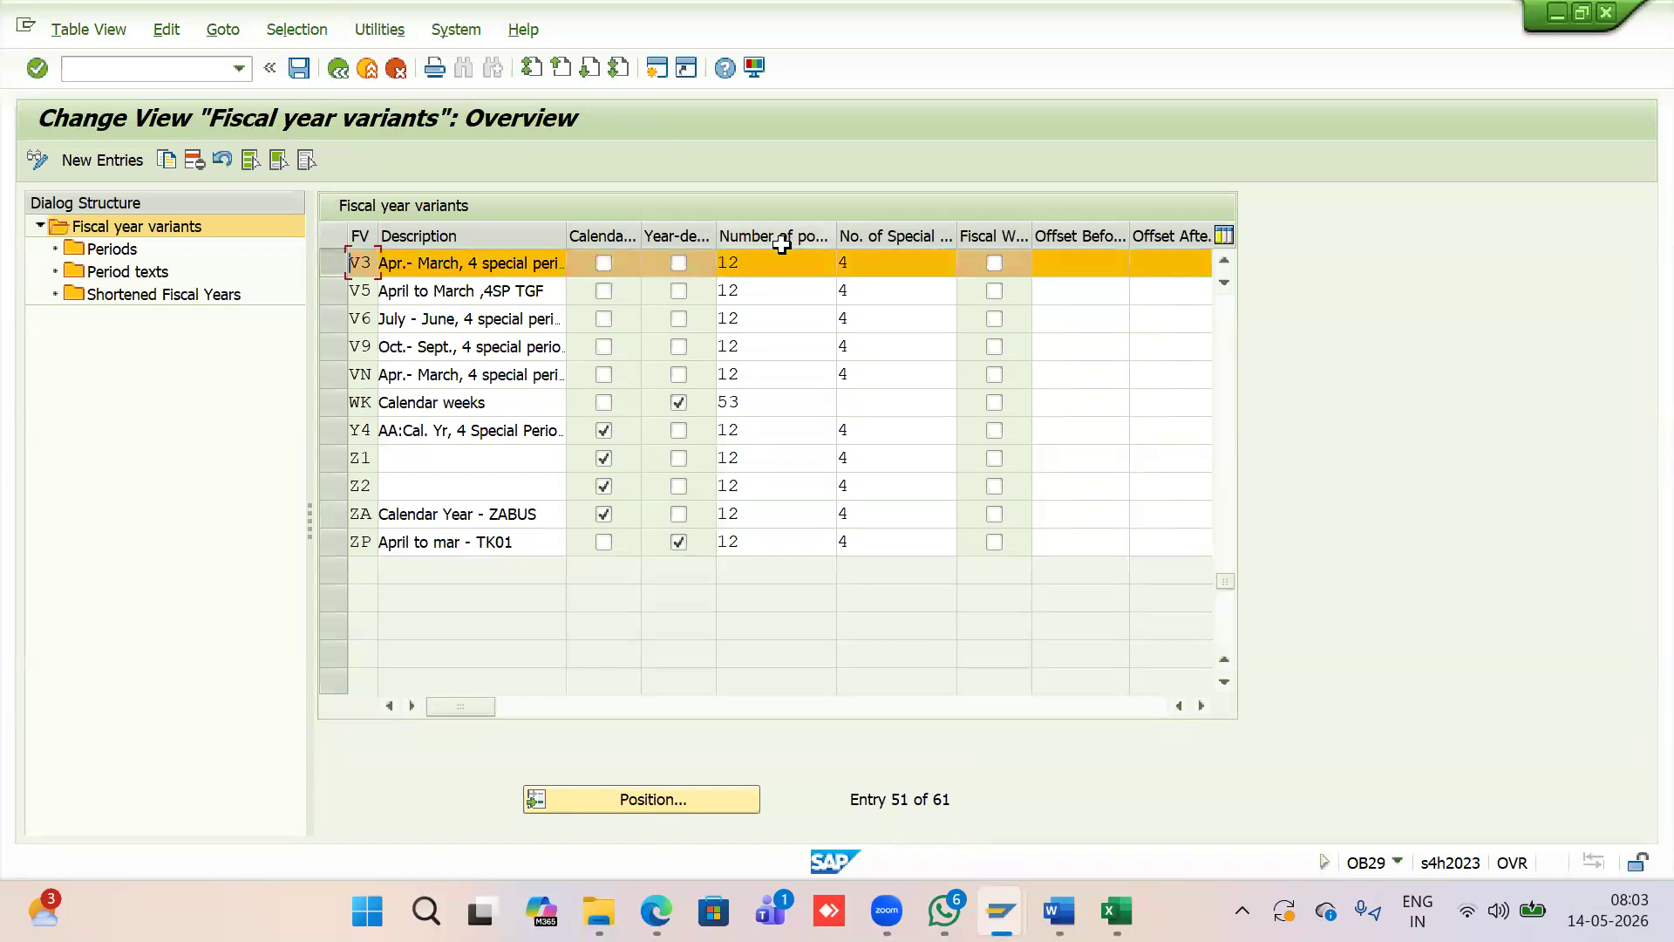
{"action": "left_click_drag", "start_coordinate": [756, 265], "coordinate": [721, 264]}
{"action": "left_click", "coordinate": [923, 256]}
{"action": "type", "text": "4"}
{"action": "left_click_drag", "start_coordinate": [884, 261], "coordinate": [797, 261]}
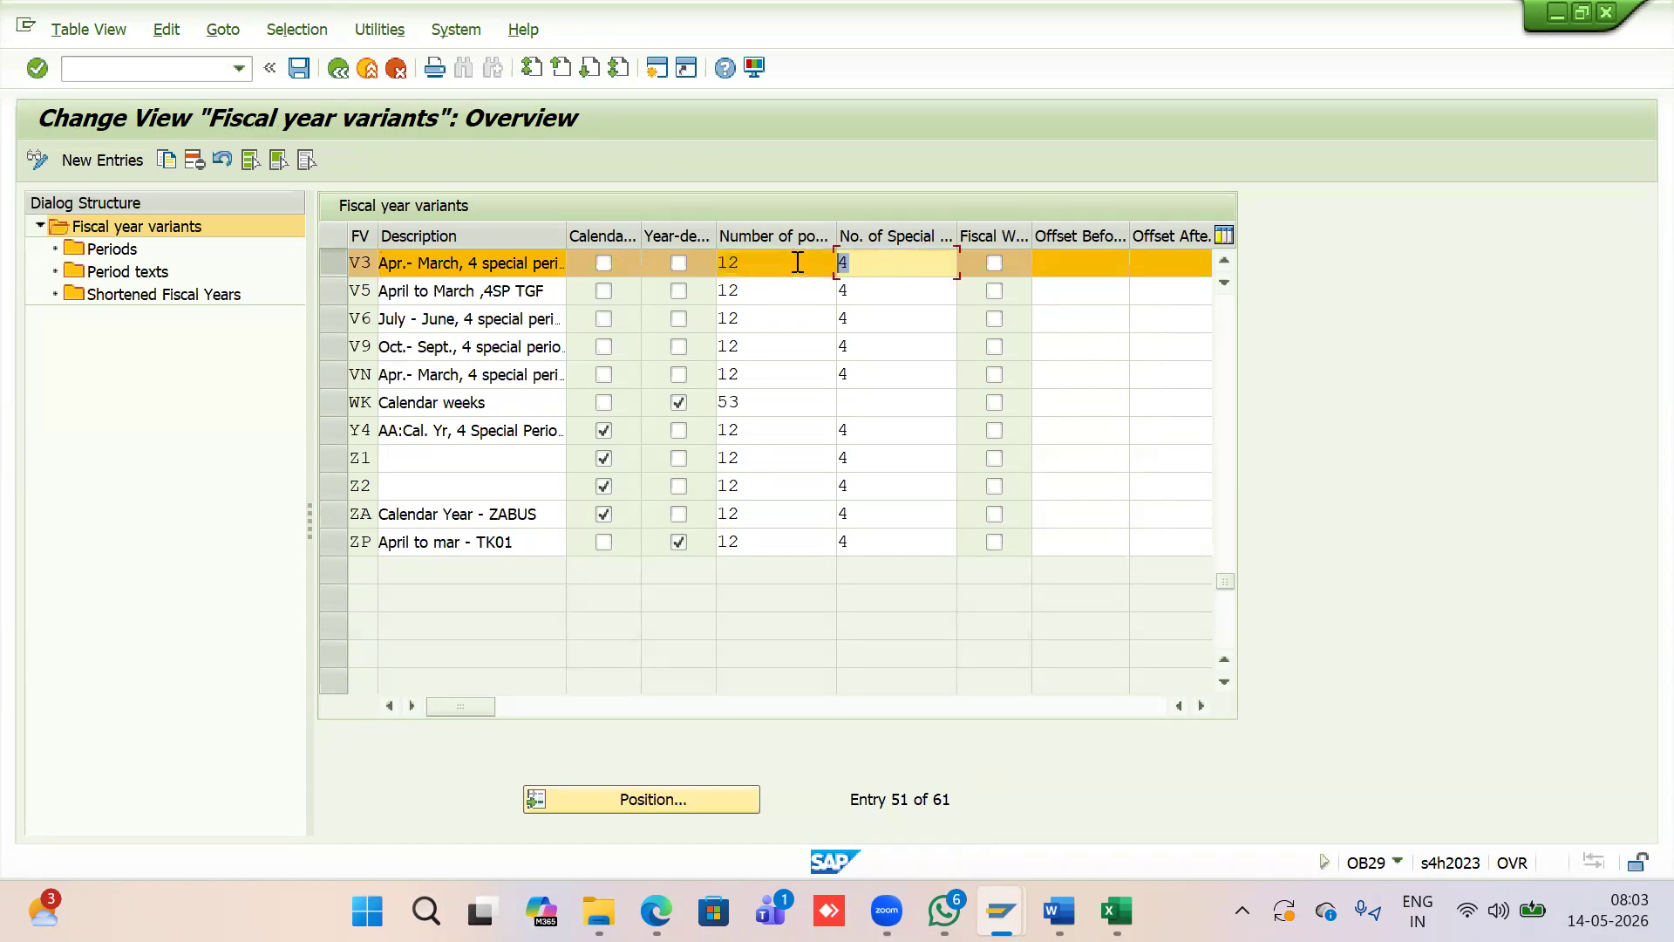
Compare the Posting Period Variant text in the Word document with the posting periods of fiscal year variant V3 in SAP
{"action": "key", "text": "alt+Tab"}
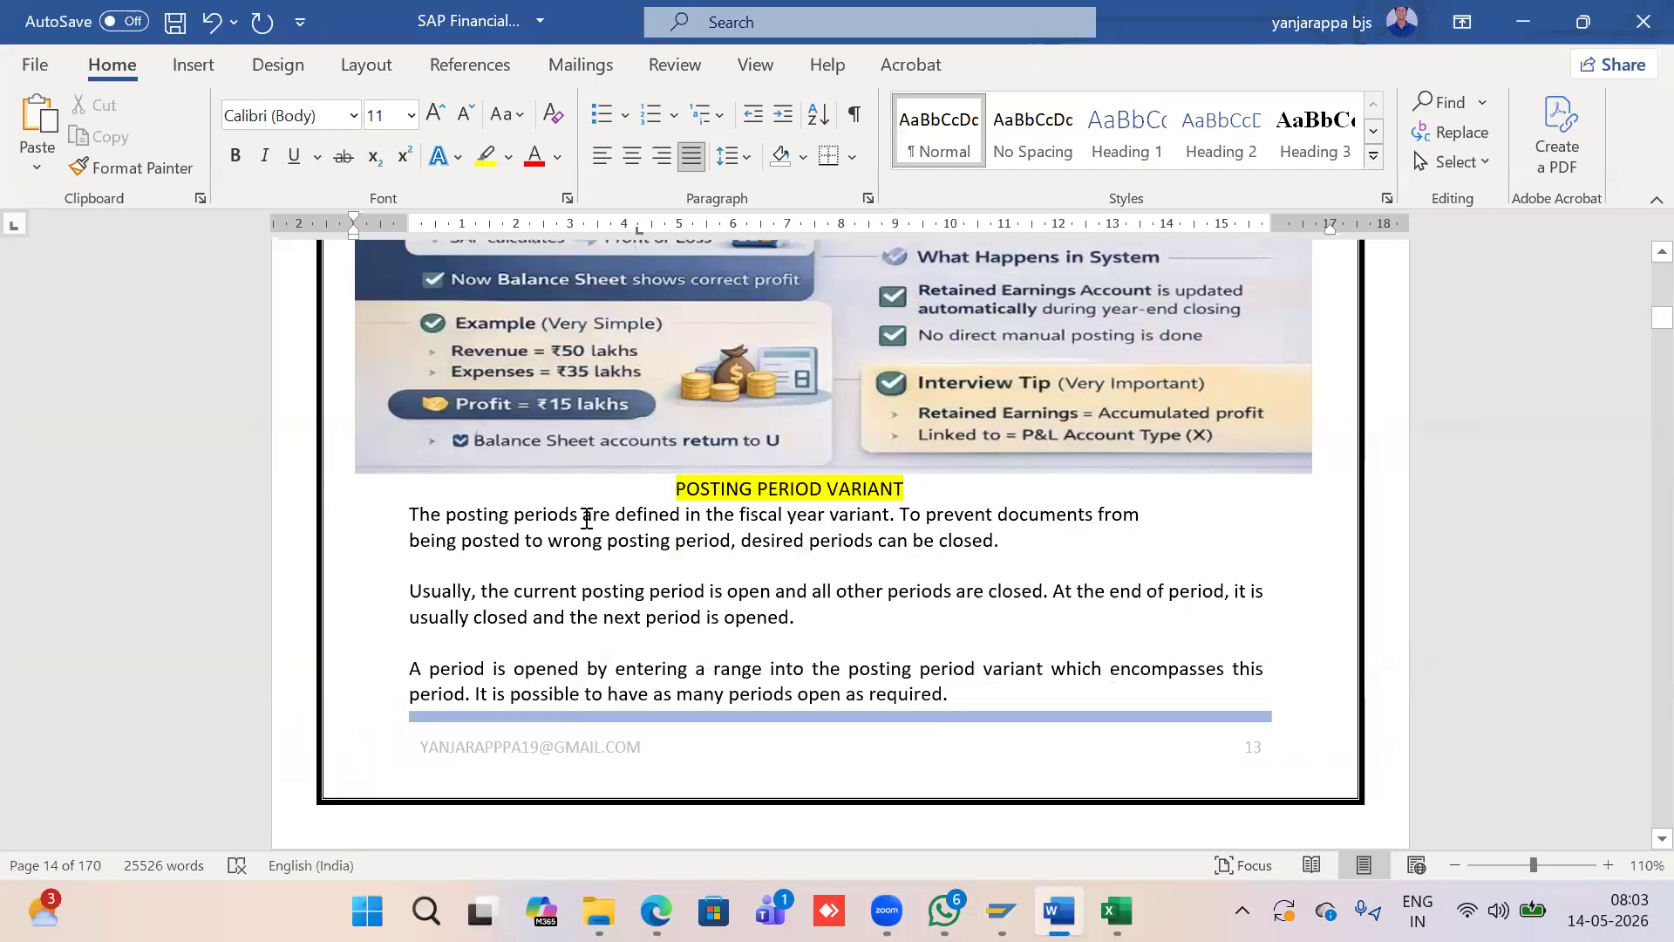
{"action": "key", "text": "alt+Tab"}
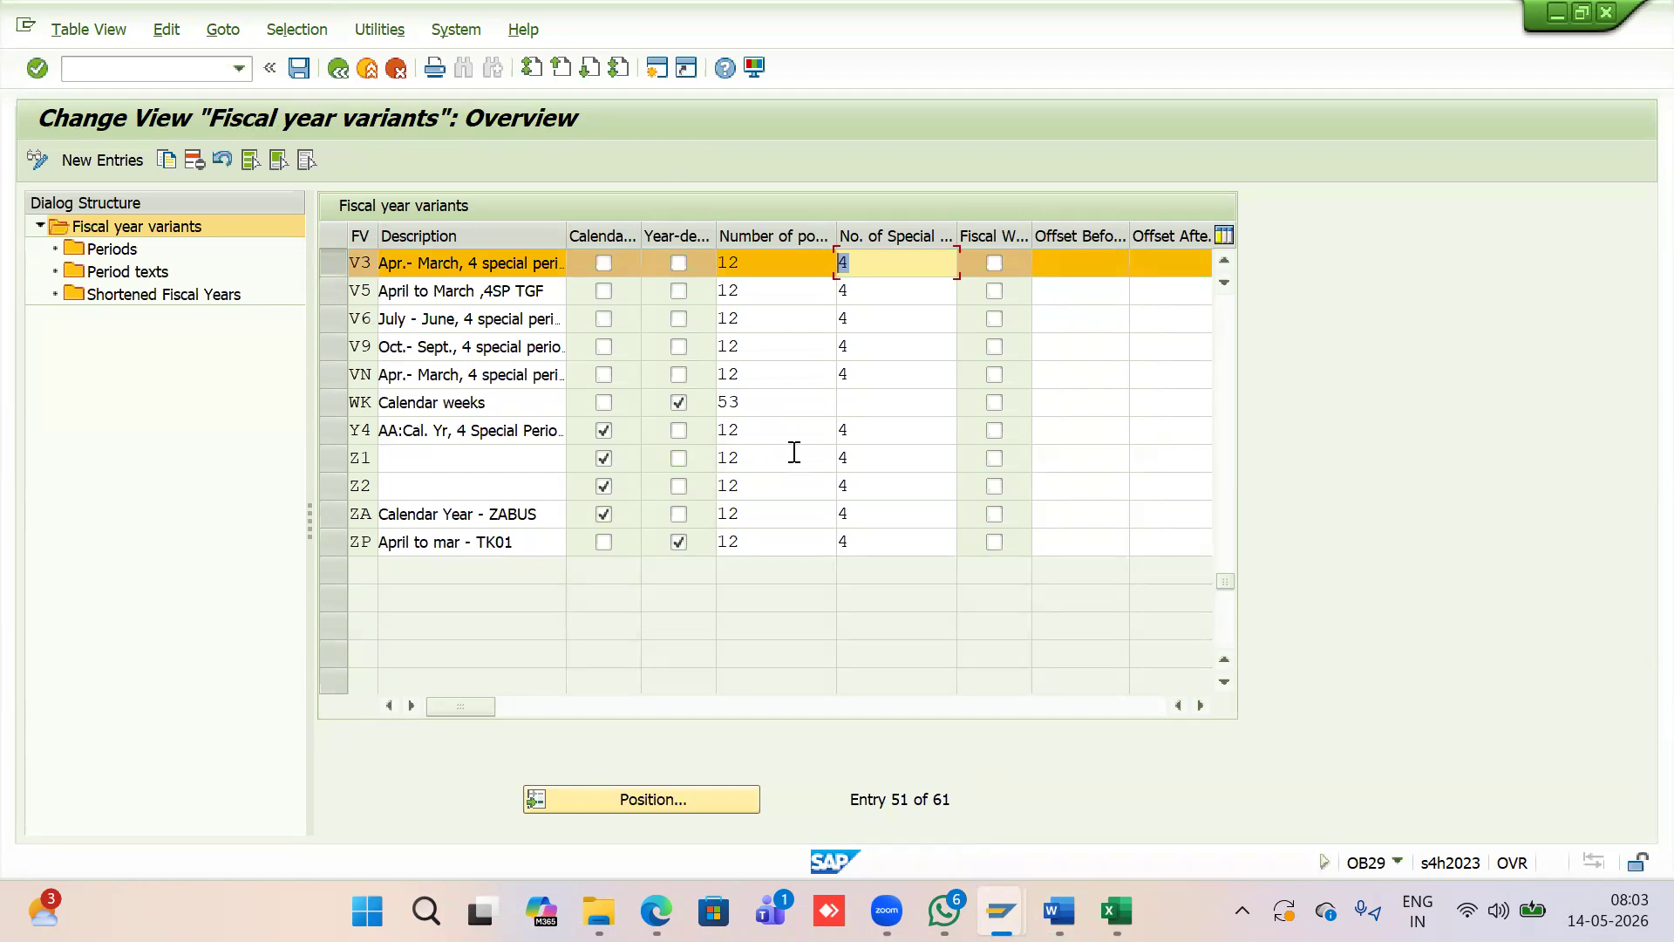
{"action": "key", "text": "alt+Tab"}
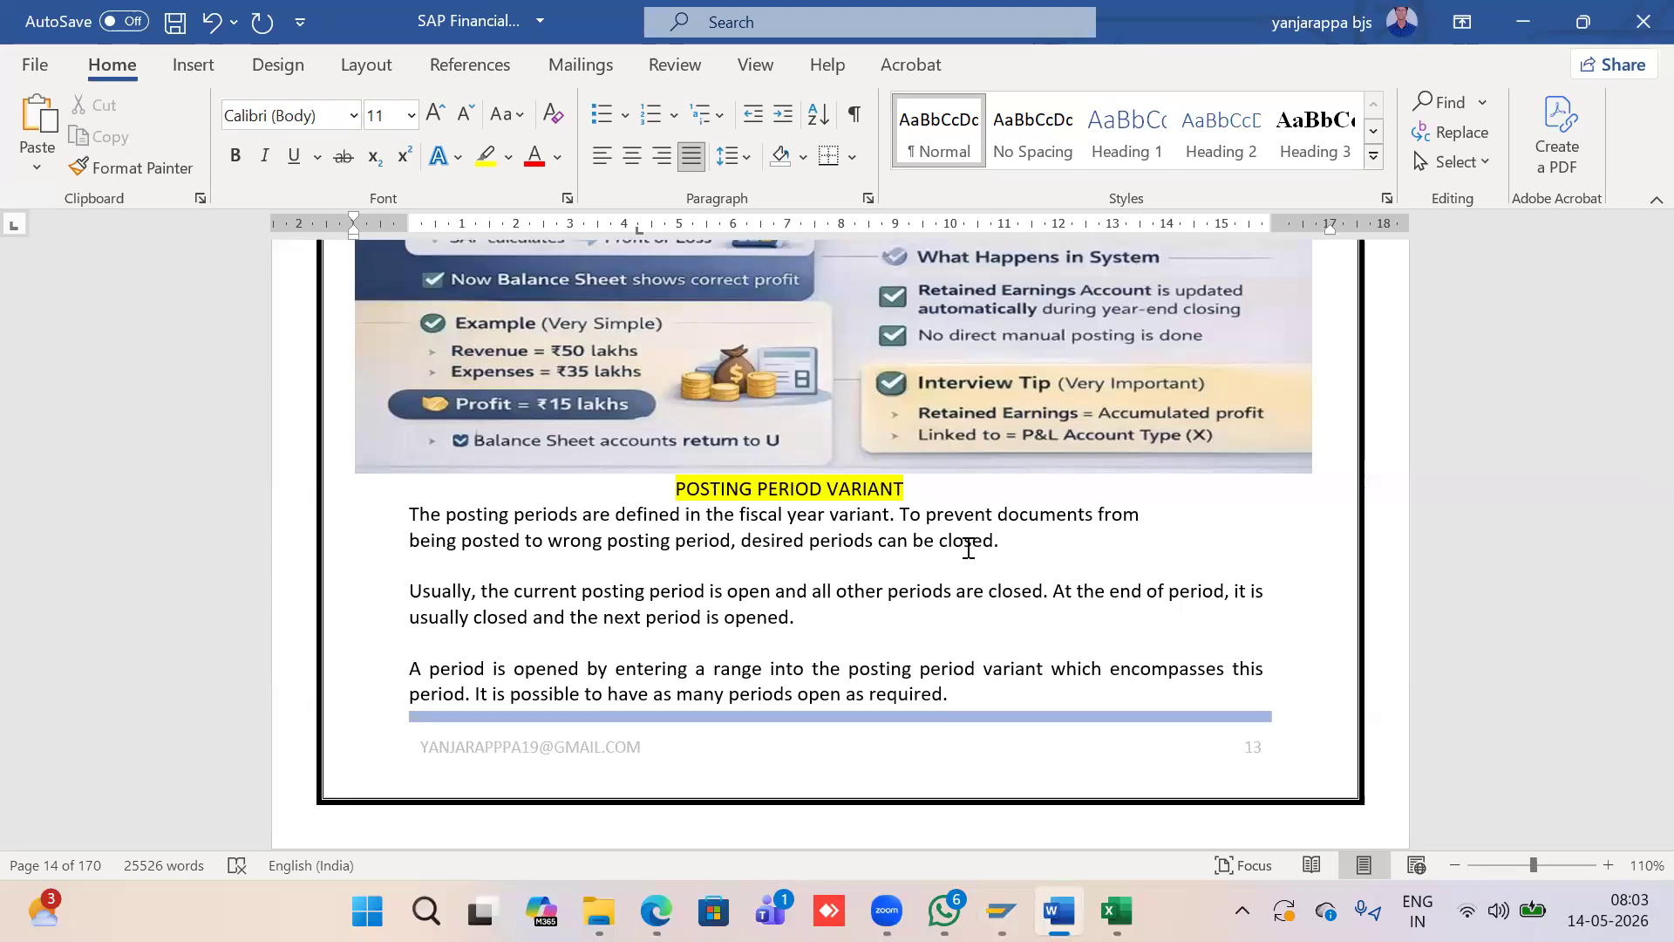
{"action": "key", "text": "alt+Tab"}
{"action": "key", "text": "Tab"}
{"action": "key", "text": "shift+Tab"}
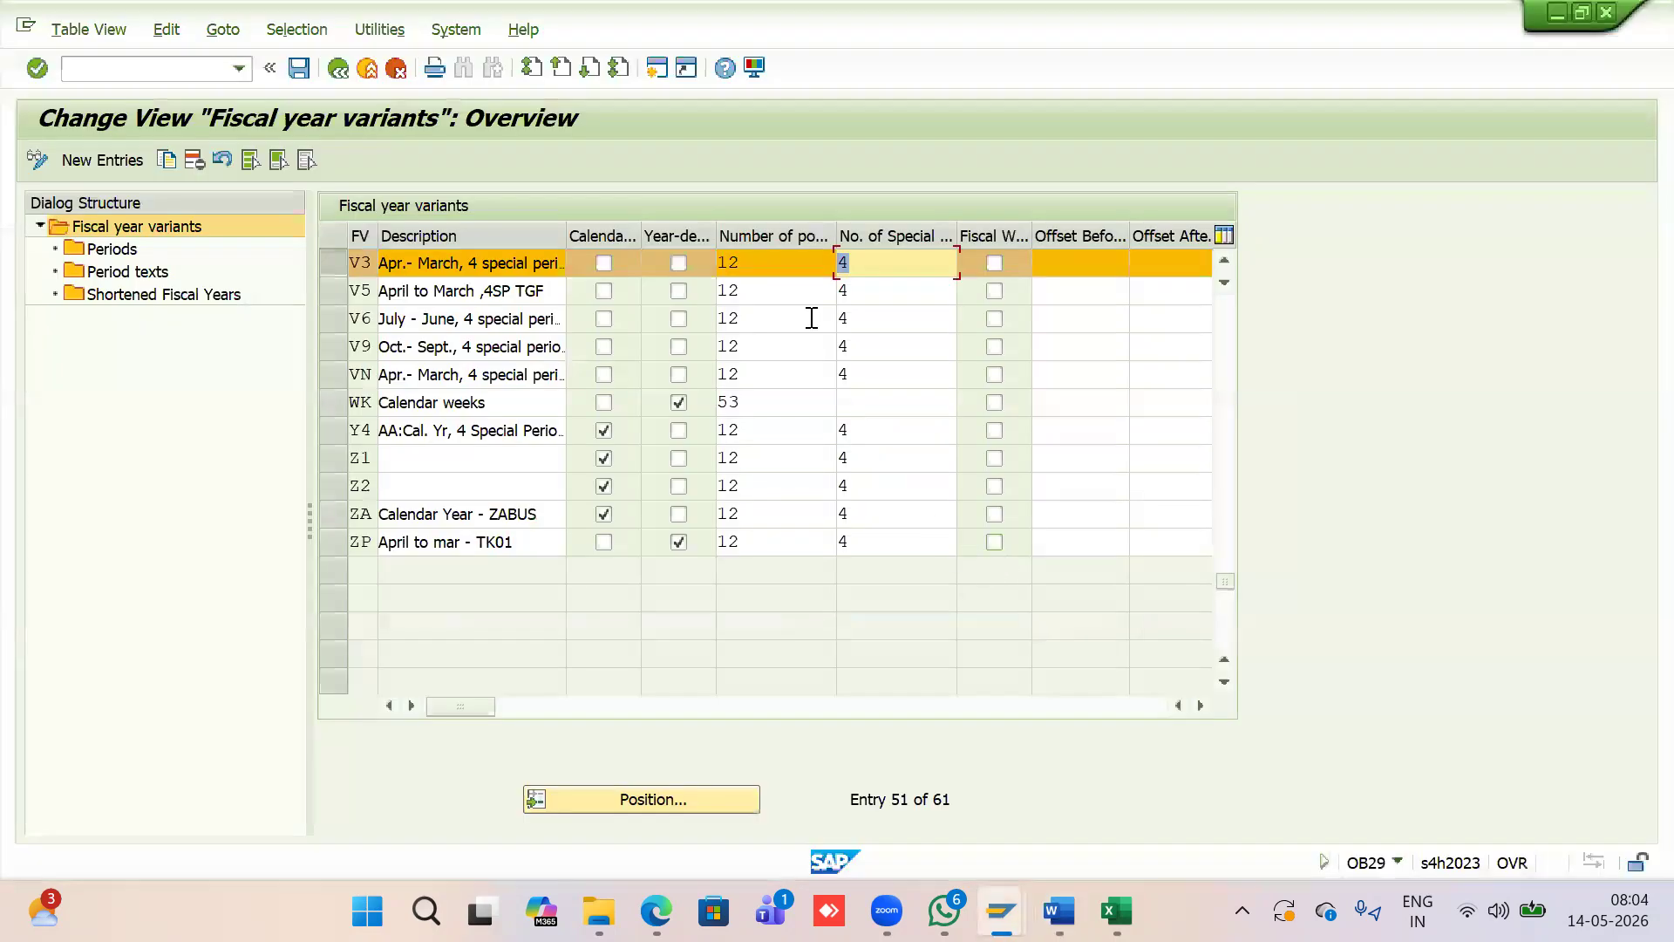
{"action": "left_click", "coordinate": [747, 266]}
{"action": "left_click_drag", "start_coordinate": [747, 268], "coordinate": [702, 266]}
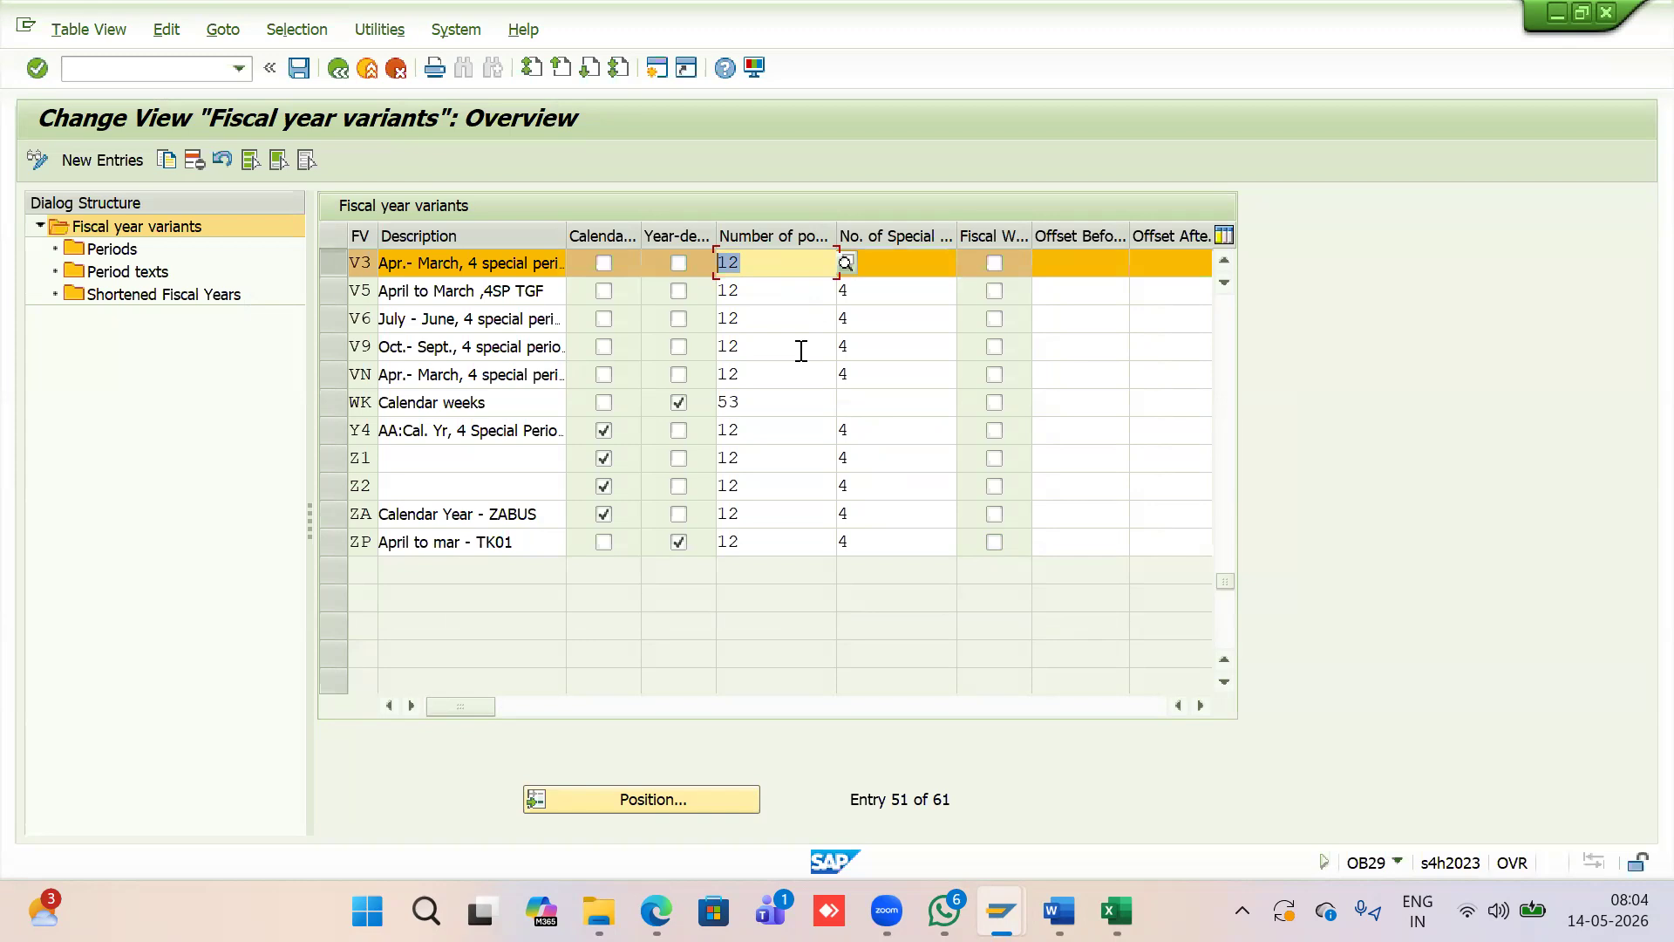
{"action": "key", "text": "alt+Tab"}
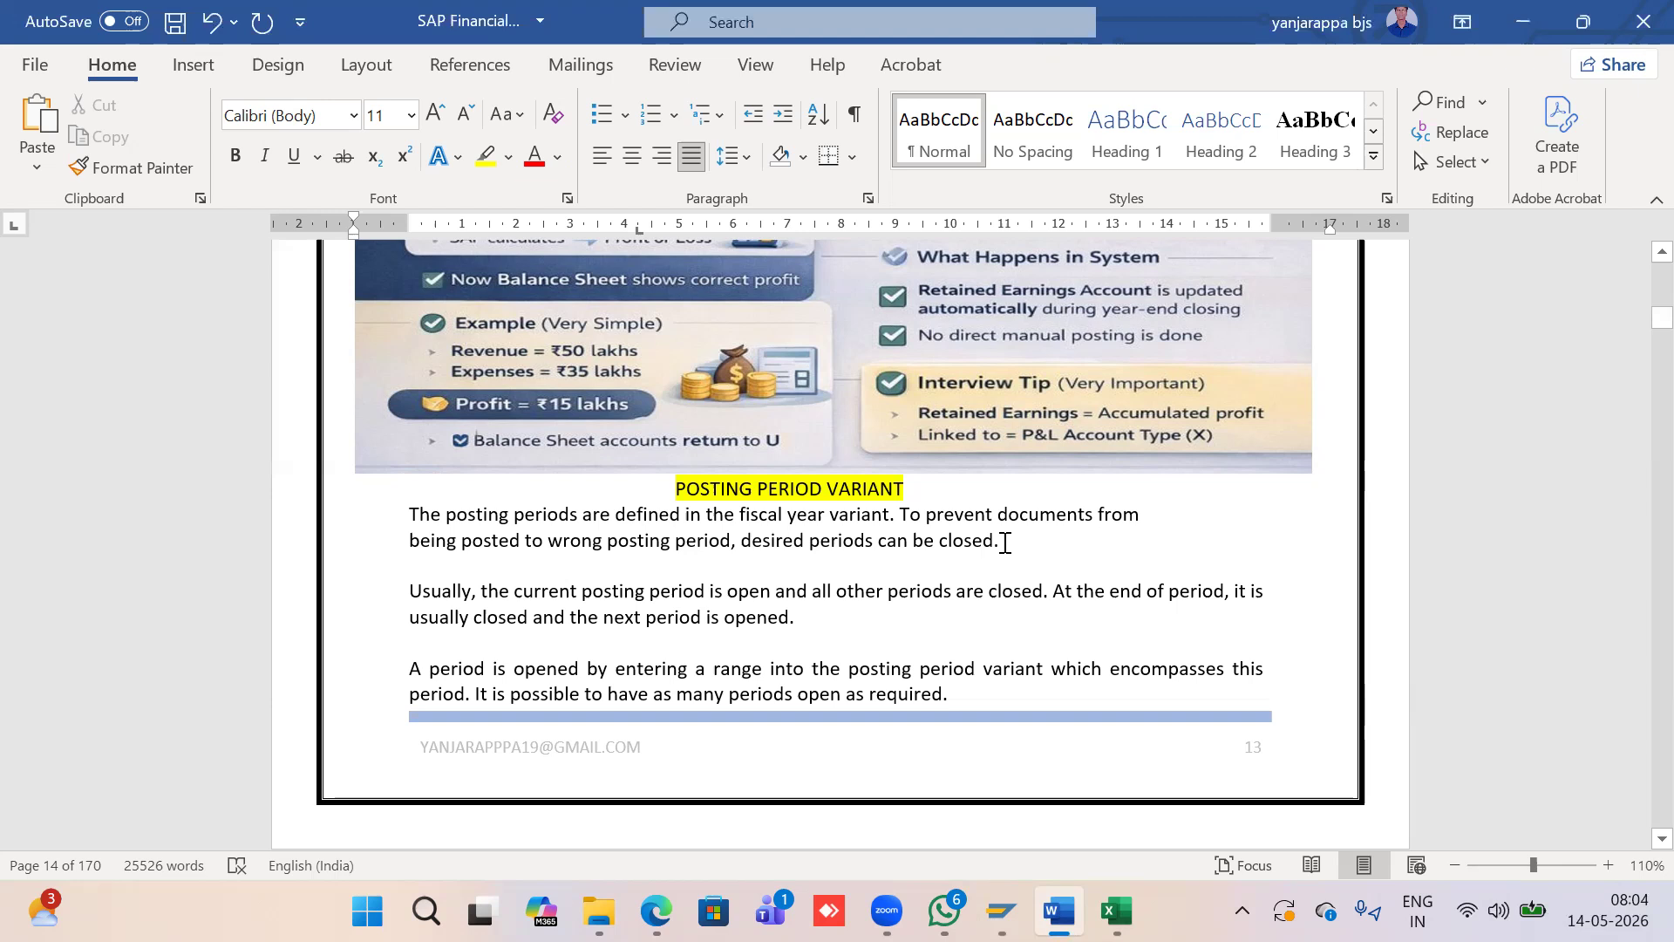
{"action": "scroll", "coordinate": [793, 544], "scroll_direction": "down", "scroll_amount": 2}
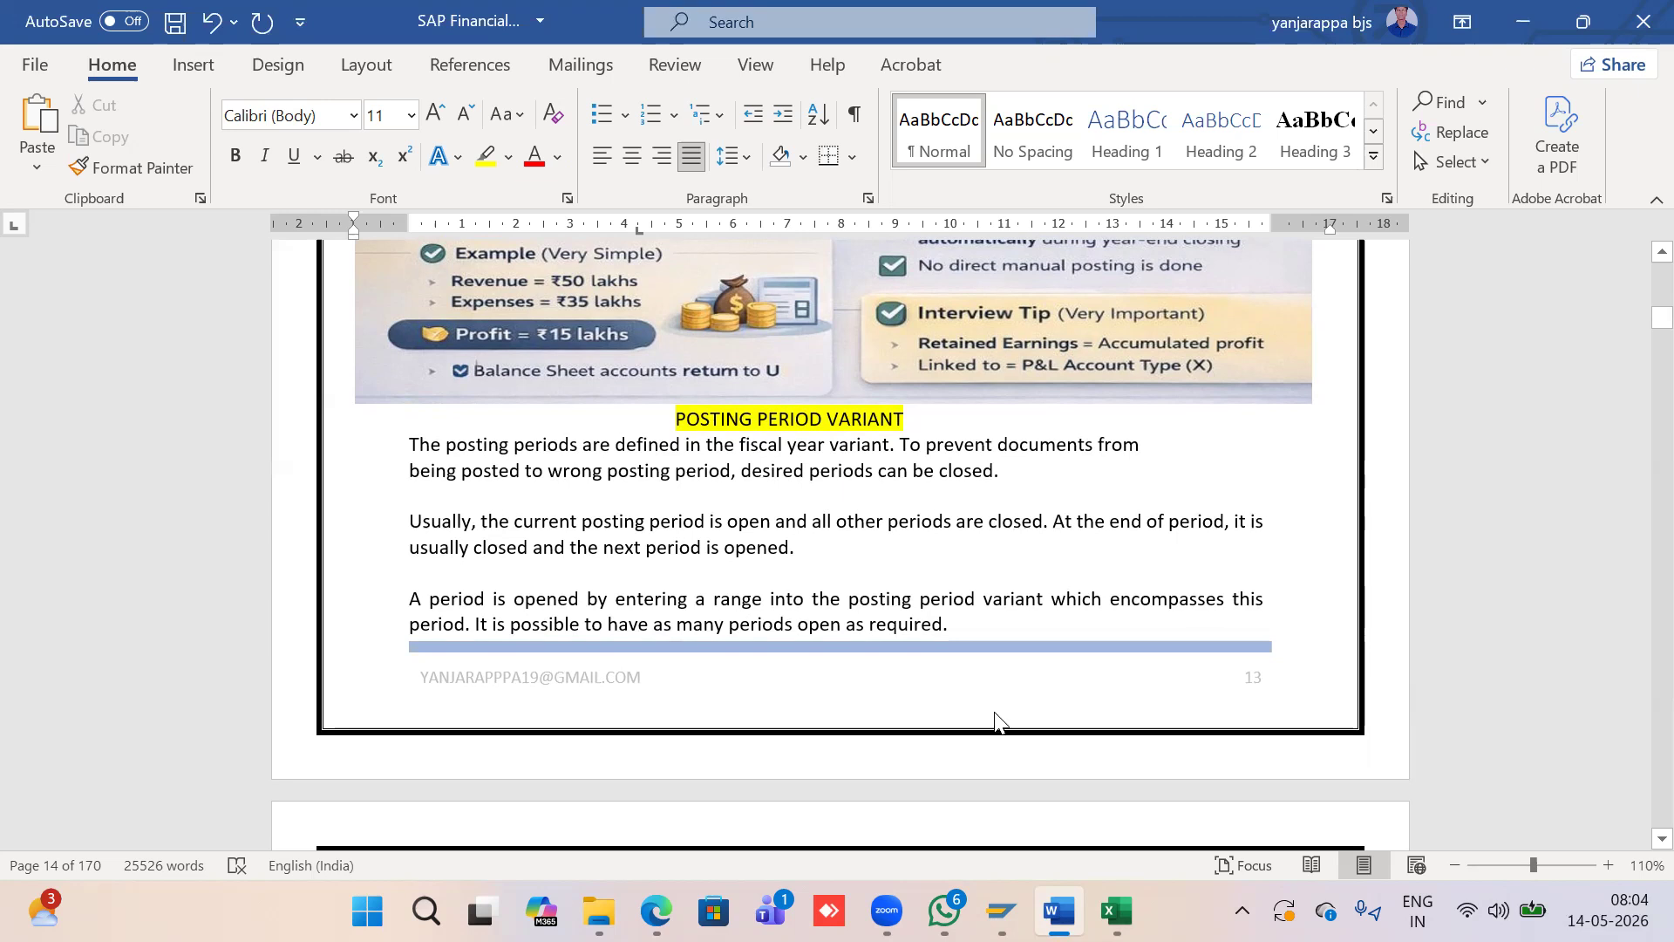
Switch to the SAP session with the OB53 account assignment, run transaction /nob52 and open posting period variant 0001
{"action": "mouse_move", "coordinate": [997, 908]}
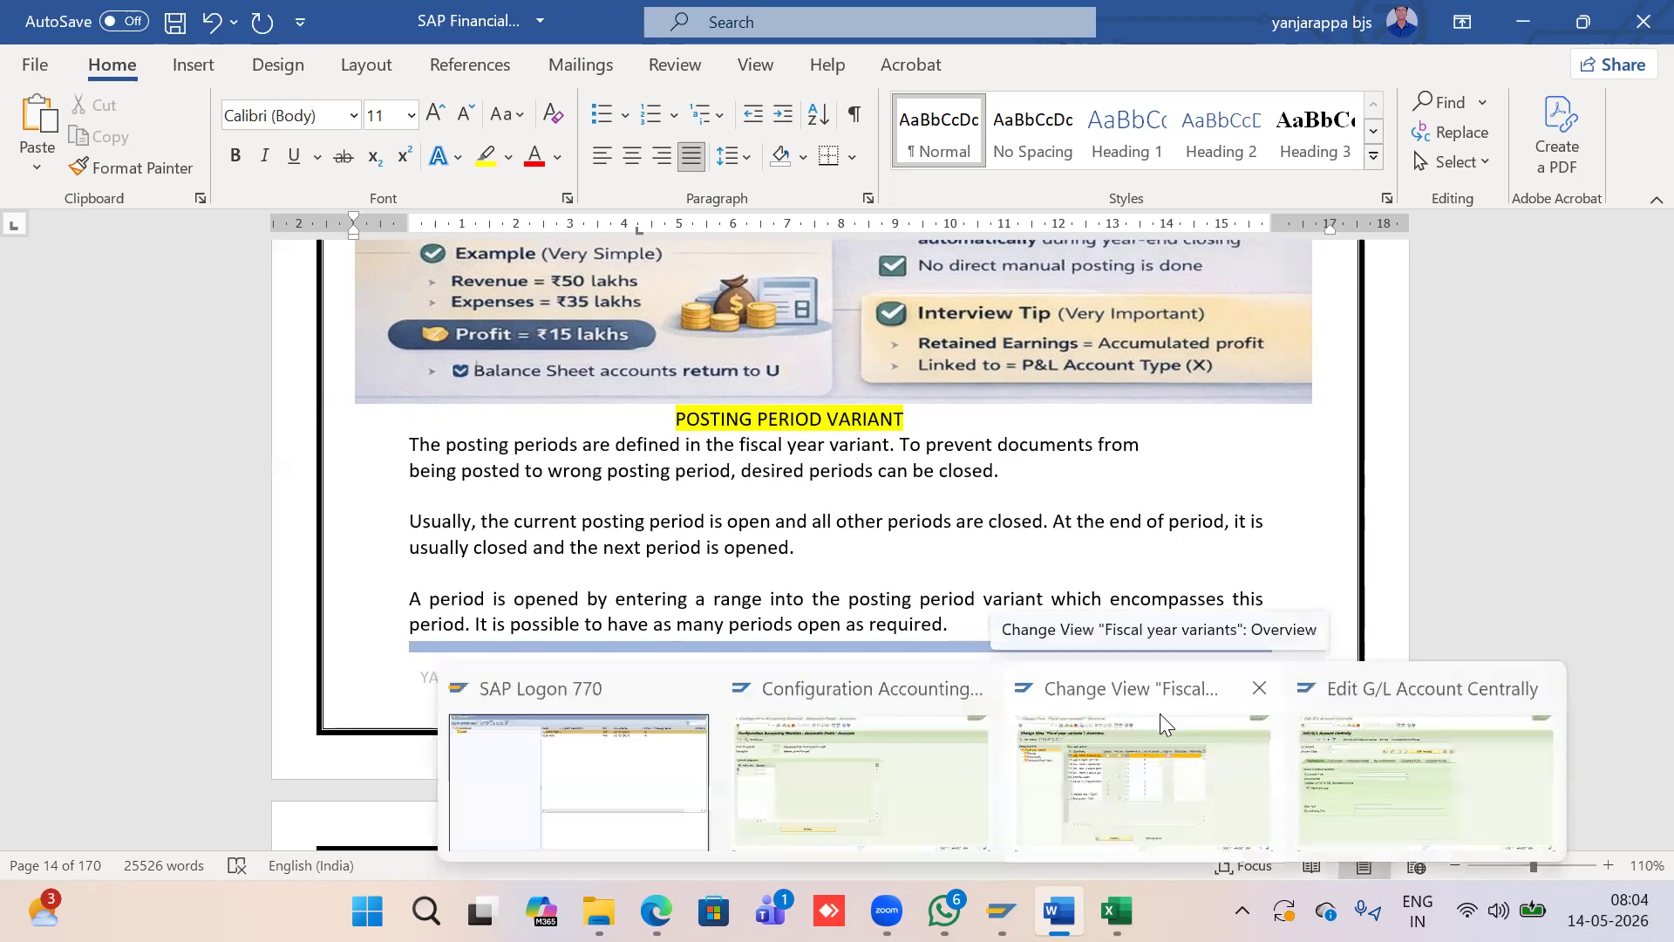
{"action": "left_click", "coordinate": [919, 727]}
{"action": "left_click", "coordinate": [156, 78]}
{"action": "type", "text": "/no"}
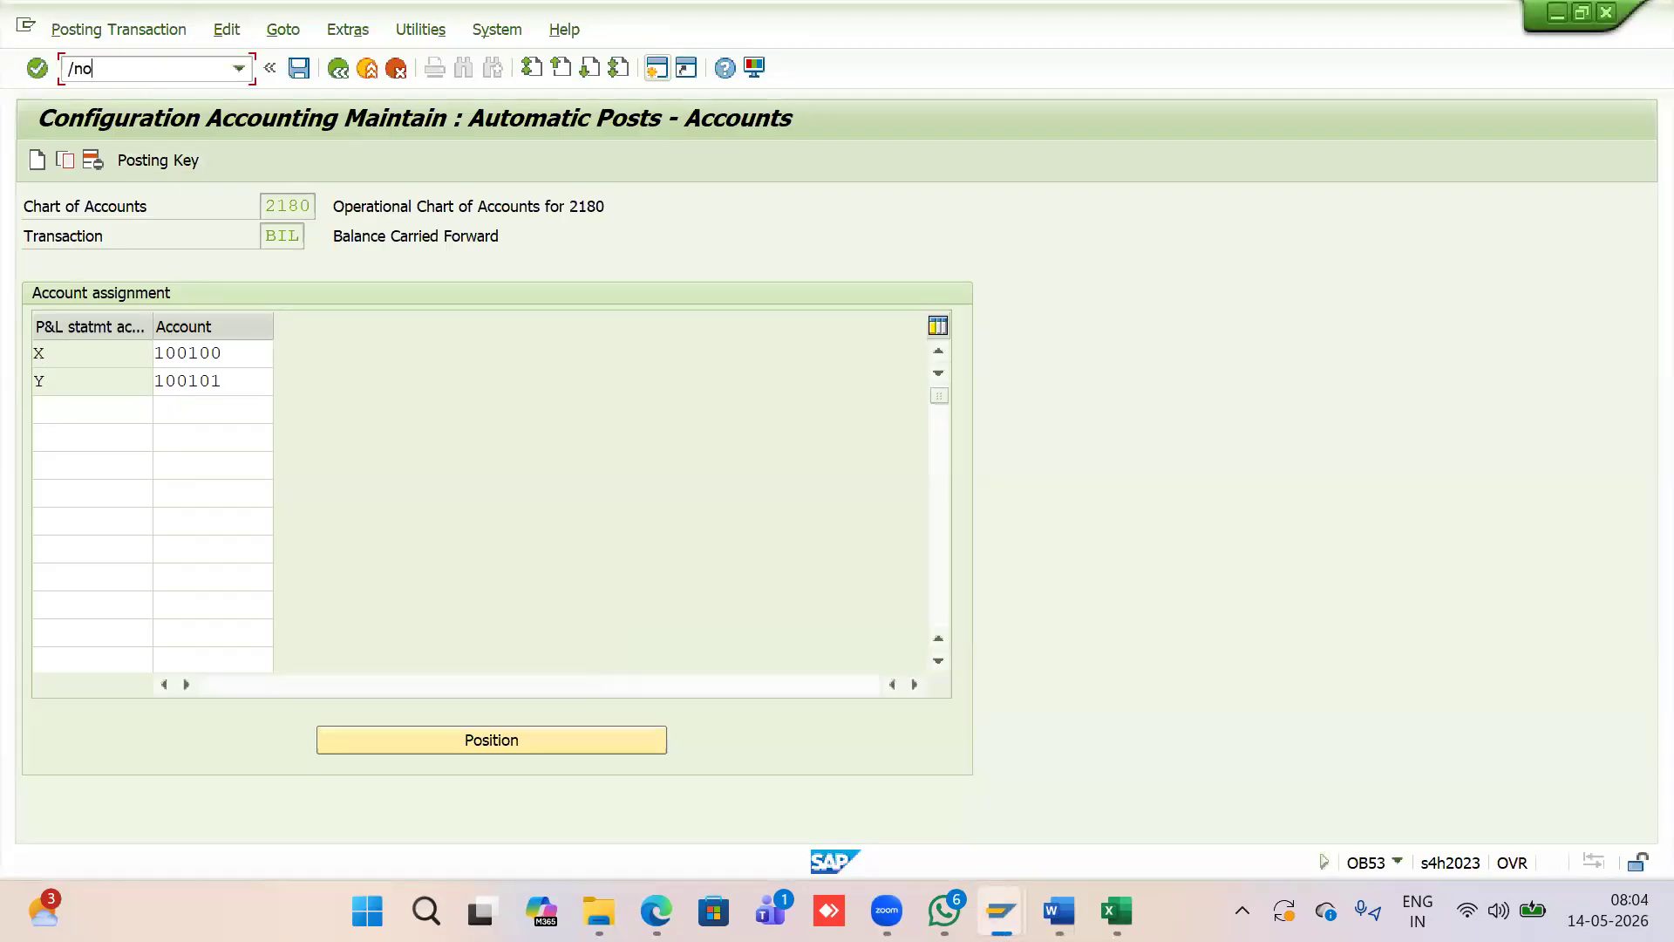
{"action": "type", "text": "b52"}
{"action": "key", "text": "Return"}
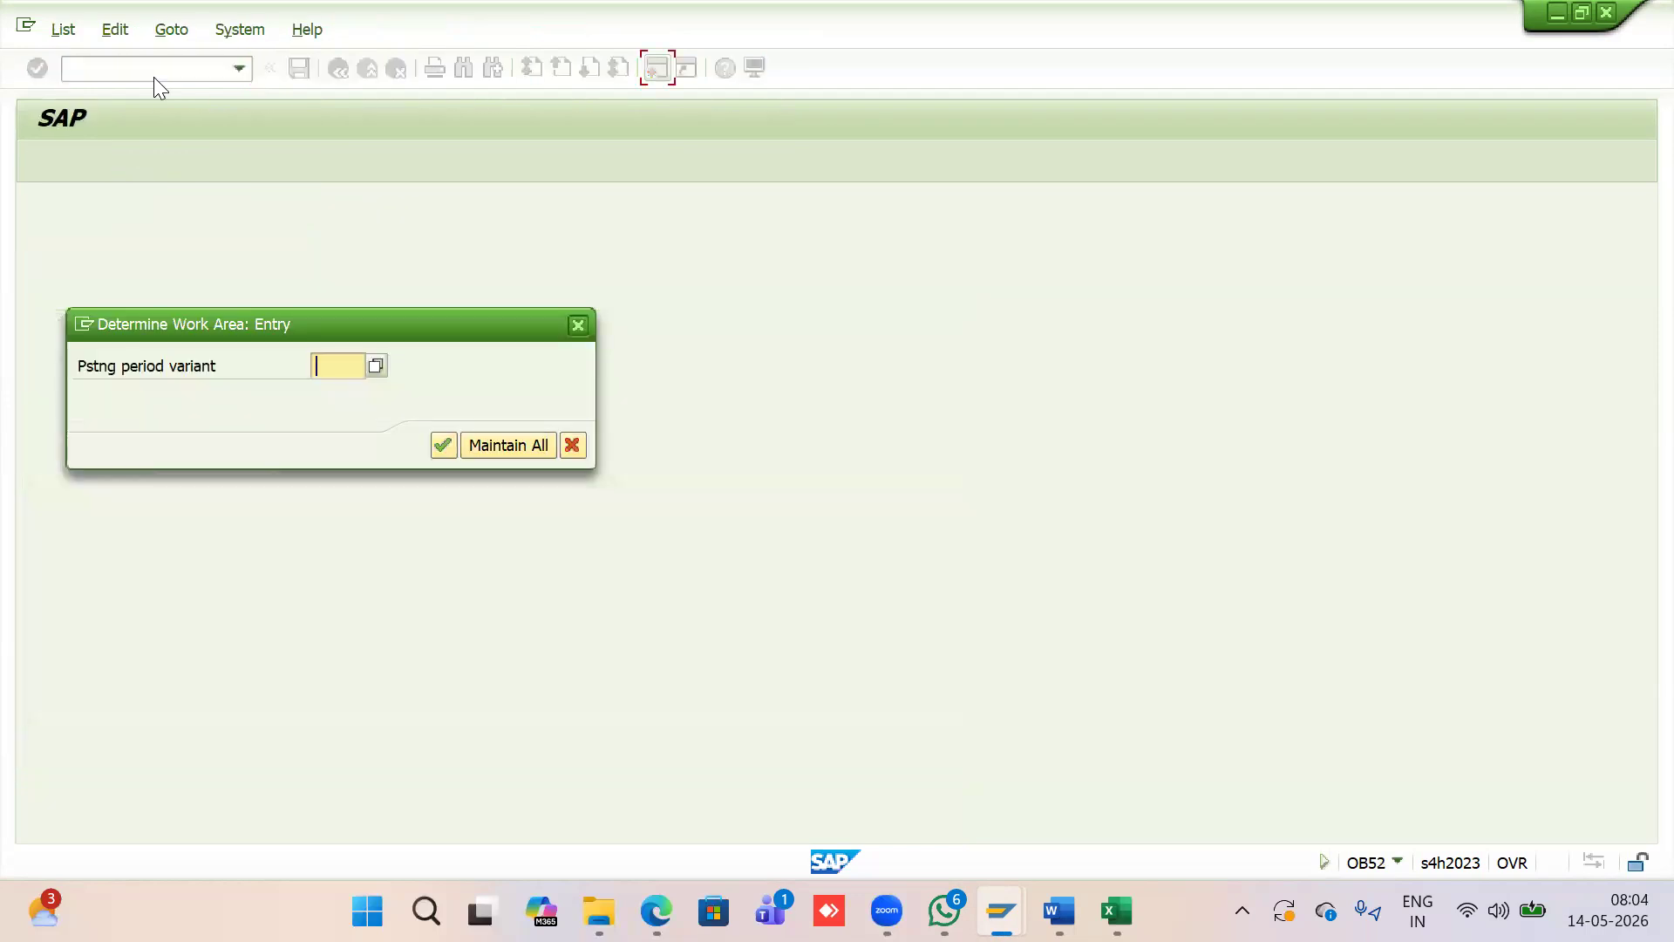
{"action": "type", "text": "00"}
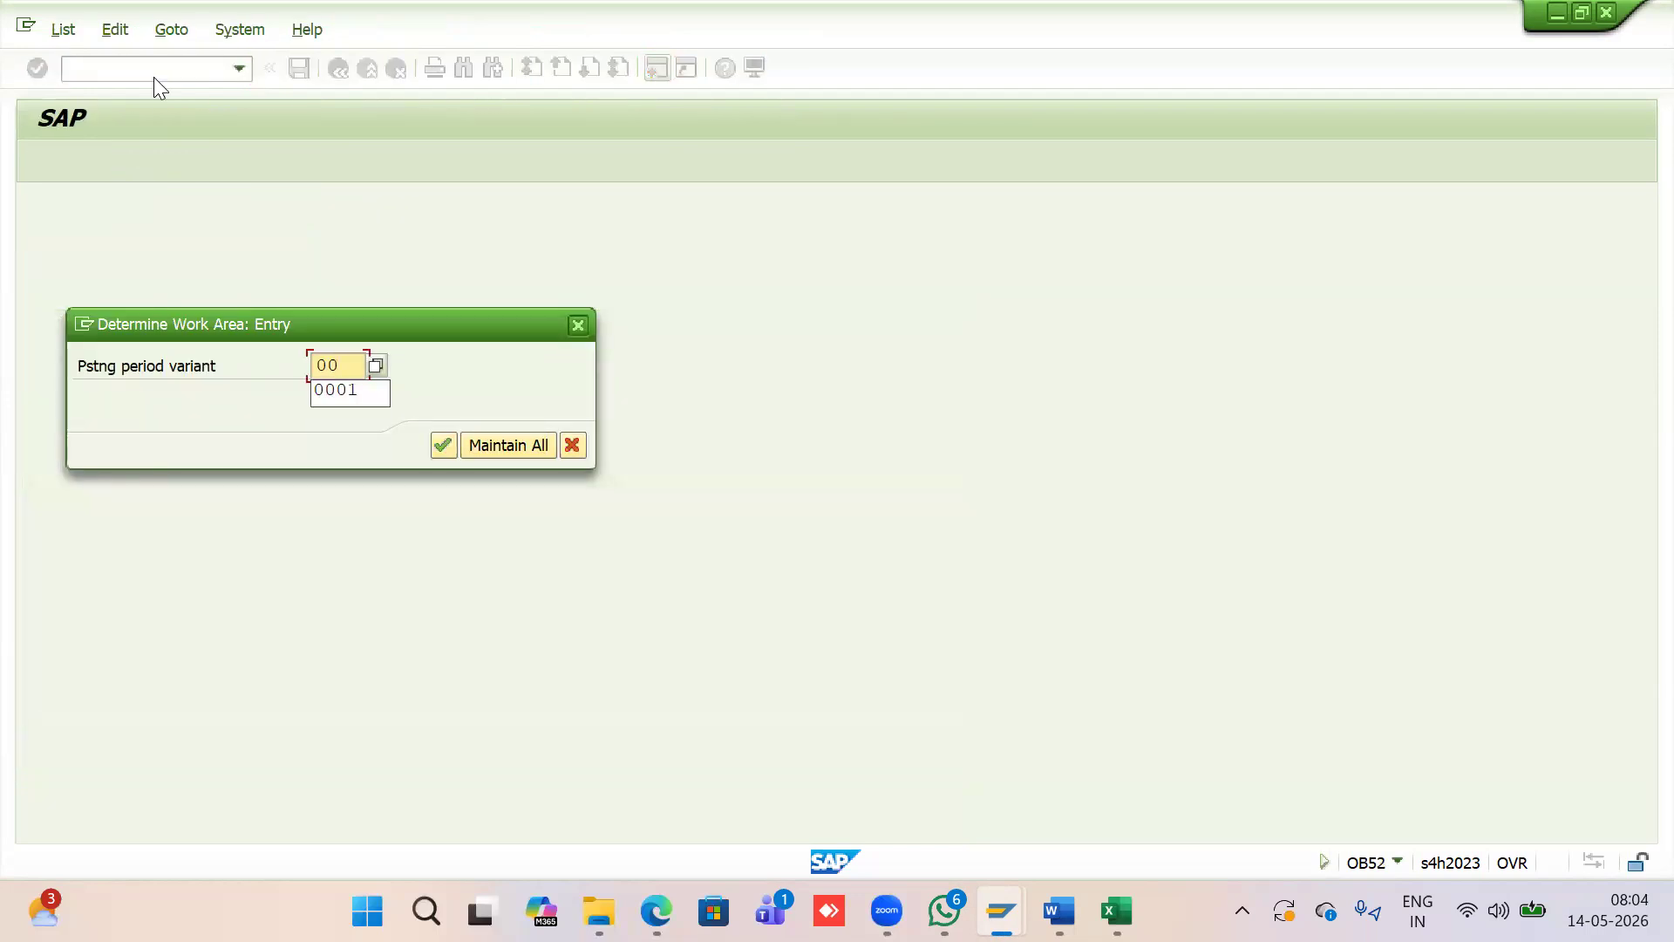
{"action": "key", "text": "Down"}
{"action": "key", "text": "Return"}
{"action": "key", "text": "Return"}
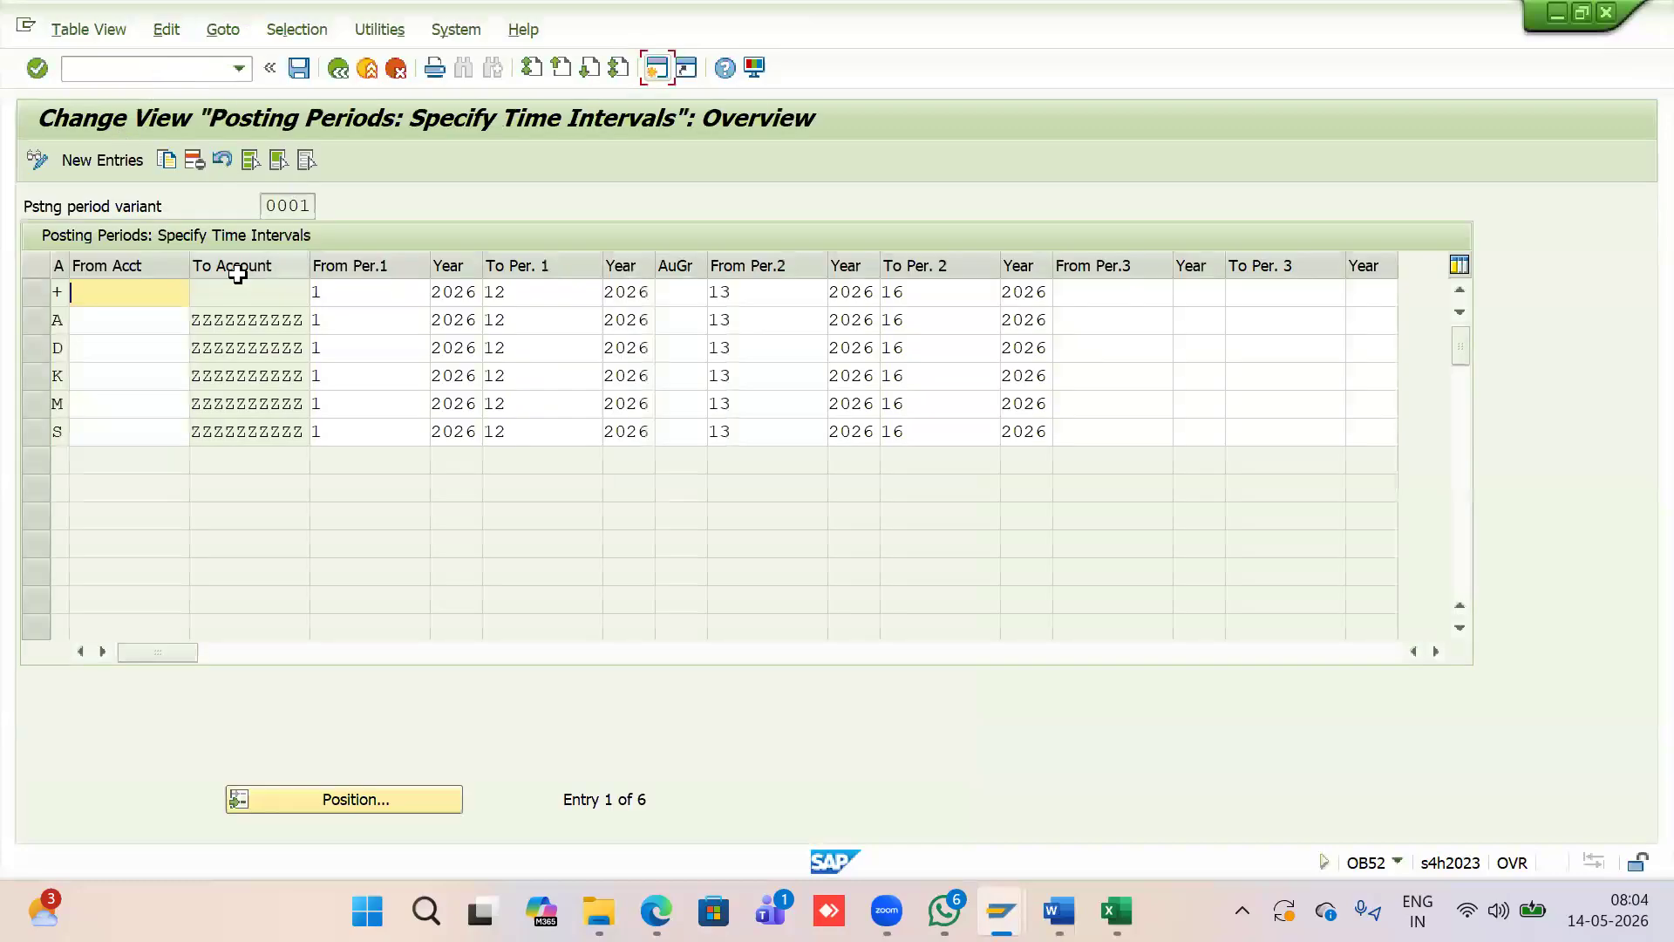
Set From Per.1 and To Per. 1 to 2 in the + row of posting period variant 0001
{"action": "left_click", "coordinate": [364, 288]}
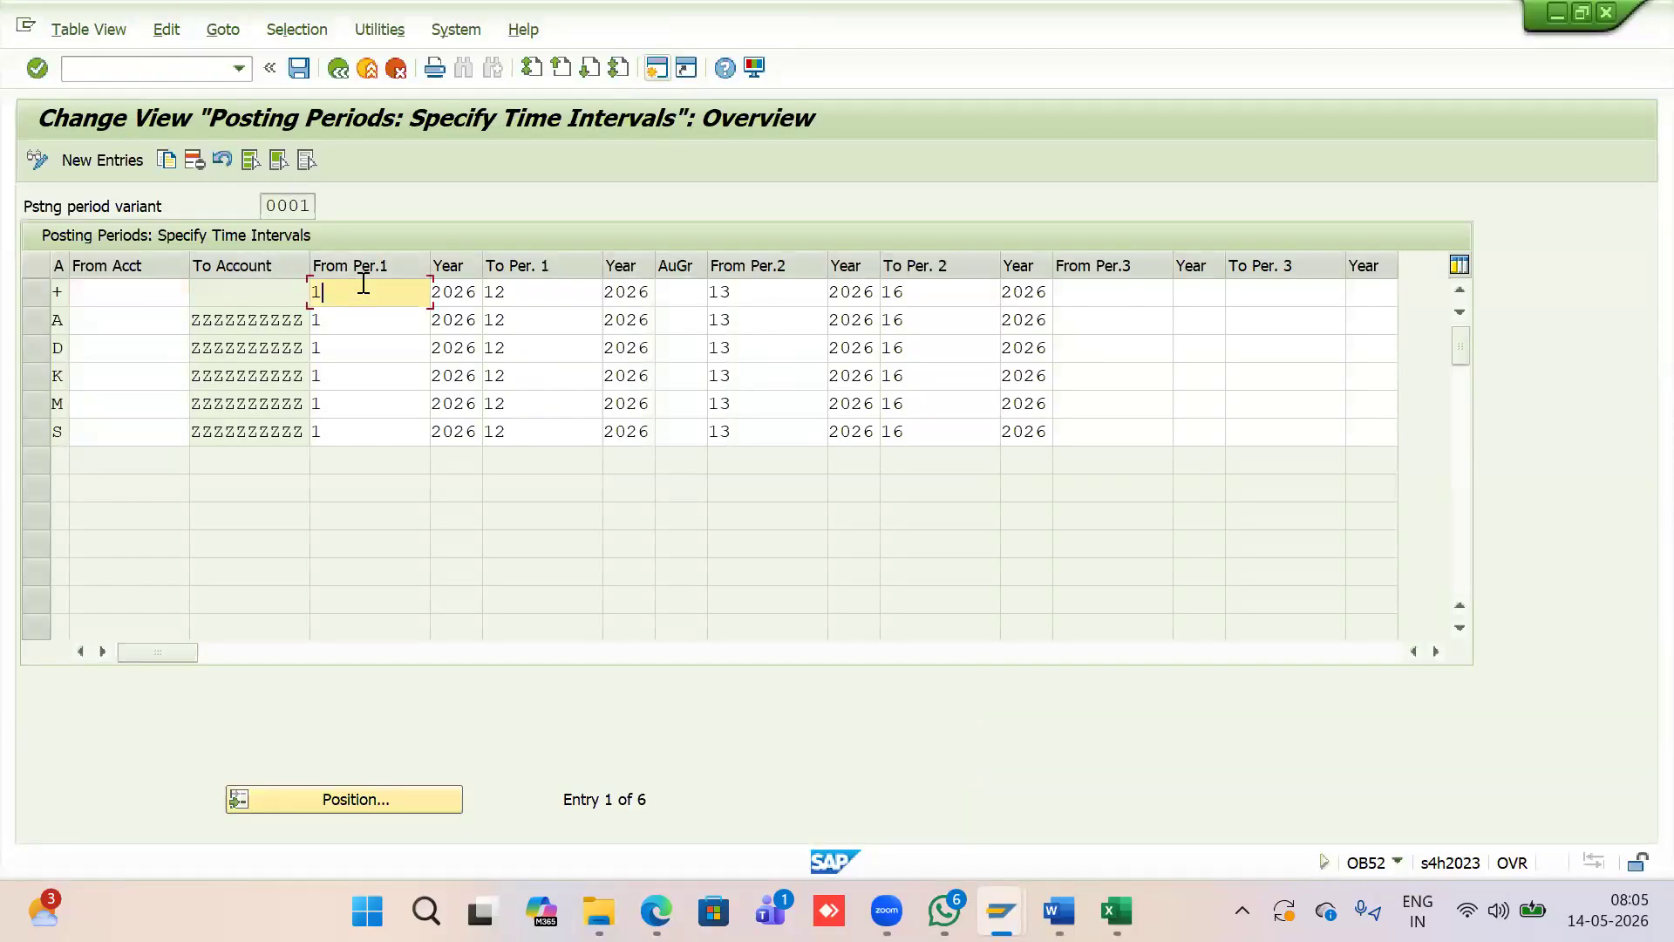
{"action": "left_click", "coordinate": [536, 292]}
{"action": "key", "text": "BackSpace"}
{"action": "key", "text": "BackSpace"}
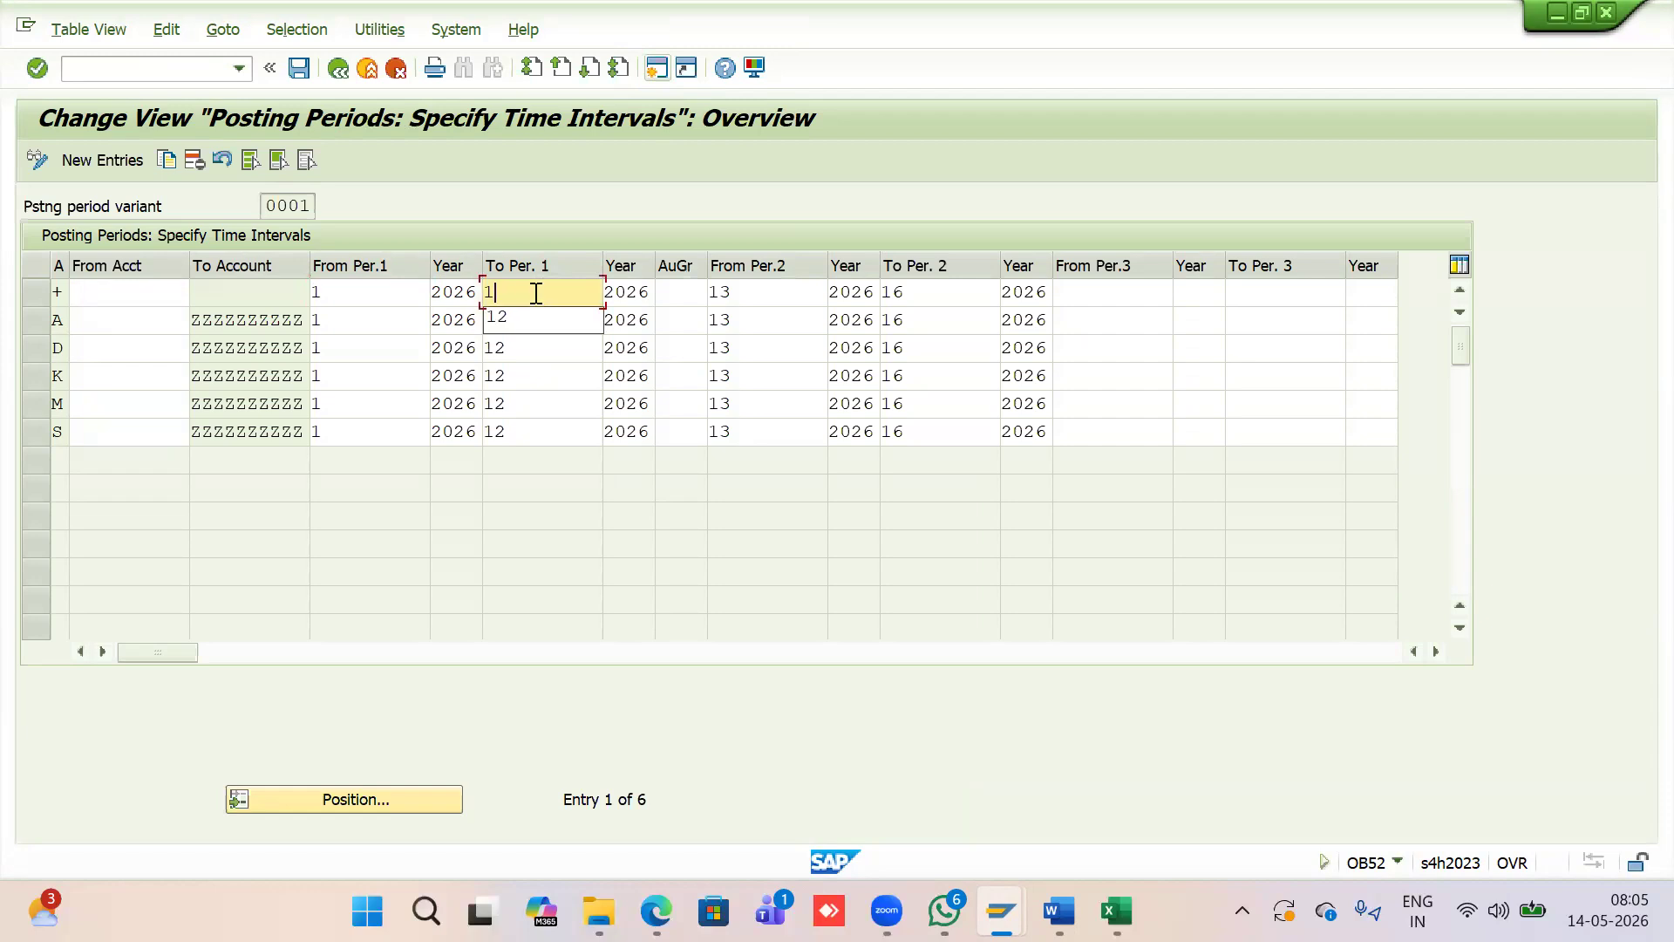
{"action": "left_click", "coordinate": [375, 286]}
{"action": "key", "text": "BackSpace"}
{"action": "type", "text": "2"}
{"action": "left_click", "coordinate": [530, 288]}
{"action": "type", "text": "2"}
{"action": "left_click", "coordinate": [355, 293]}
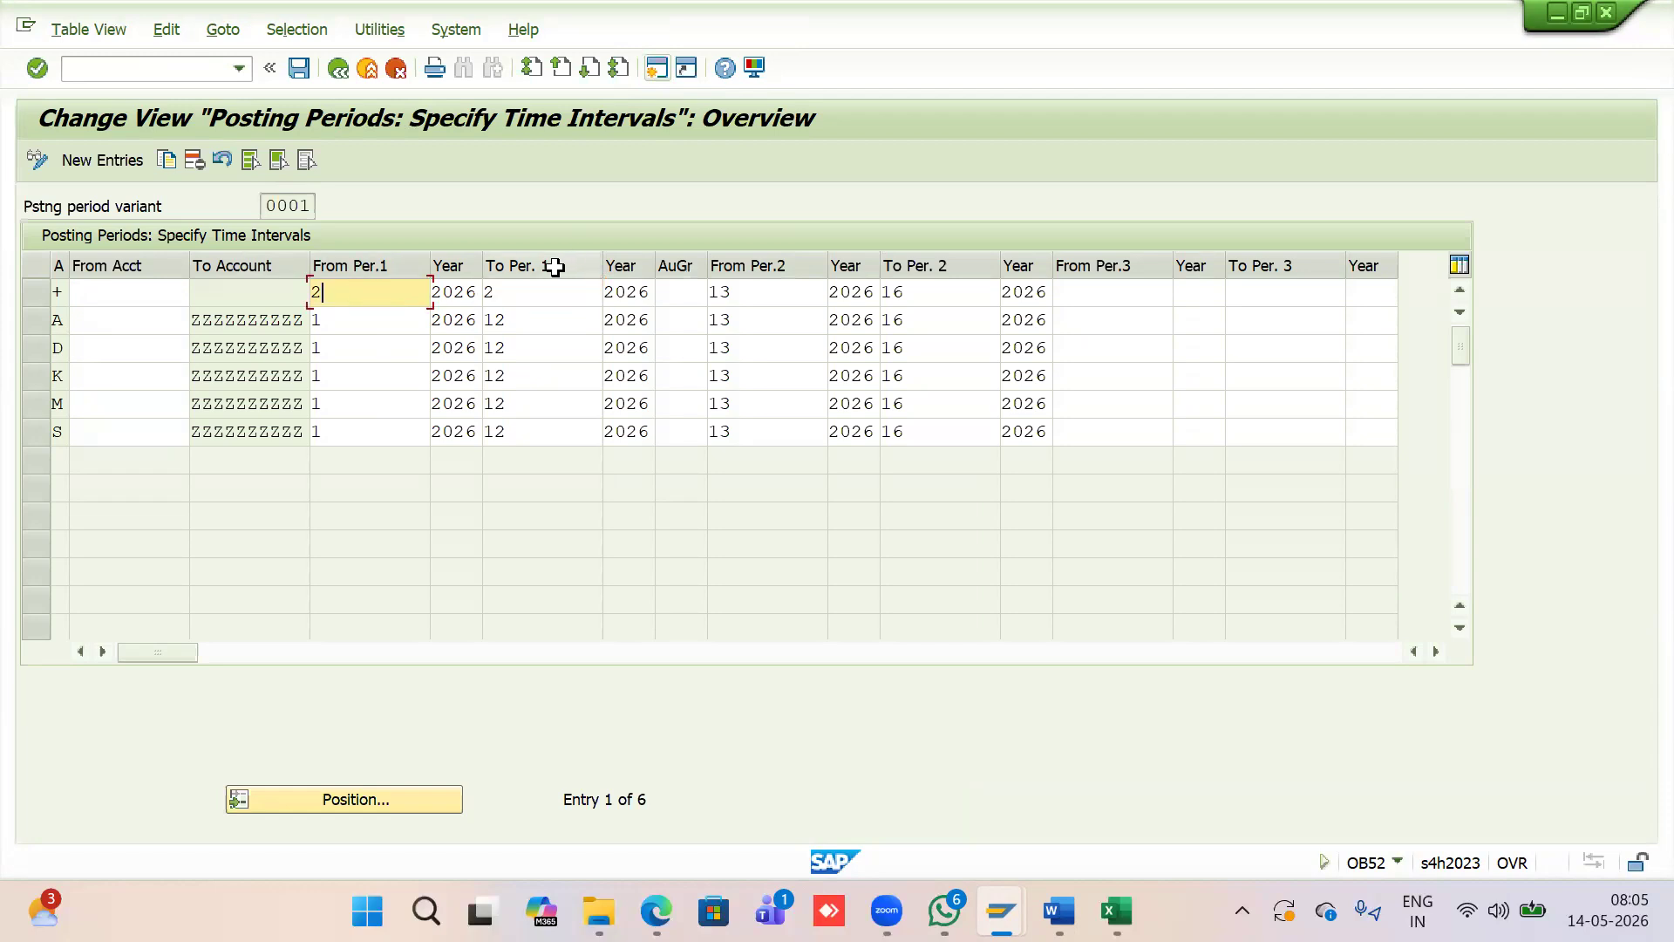
{"action": "left_click", "coordinate": [524, 296]}
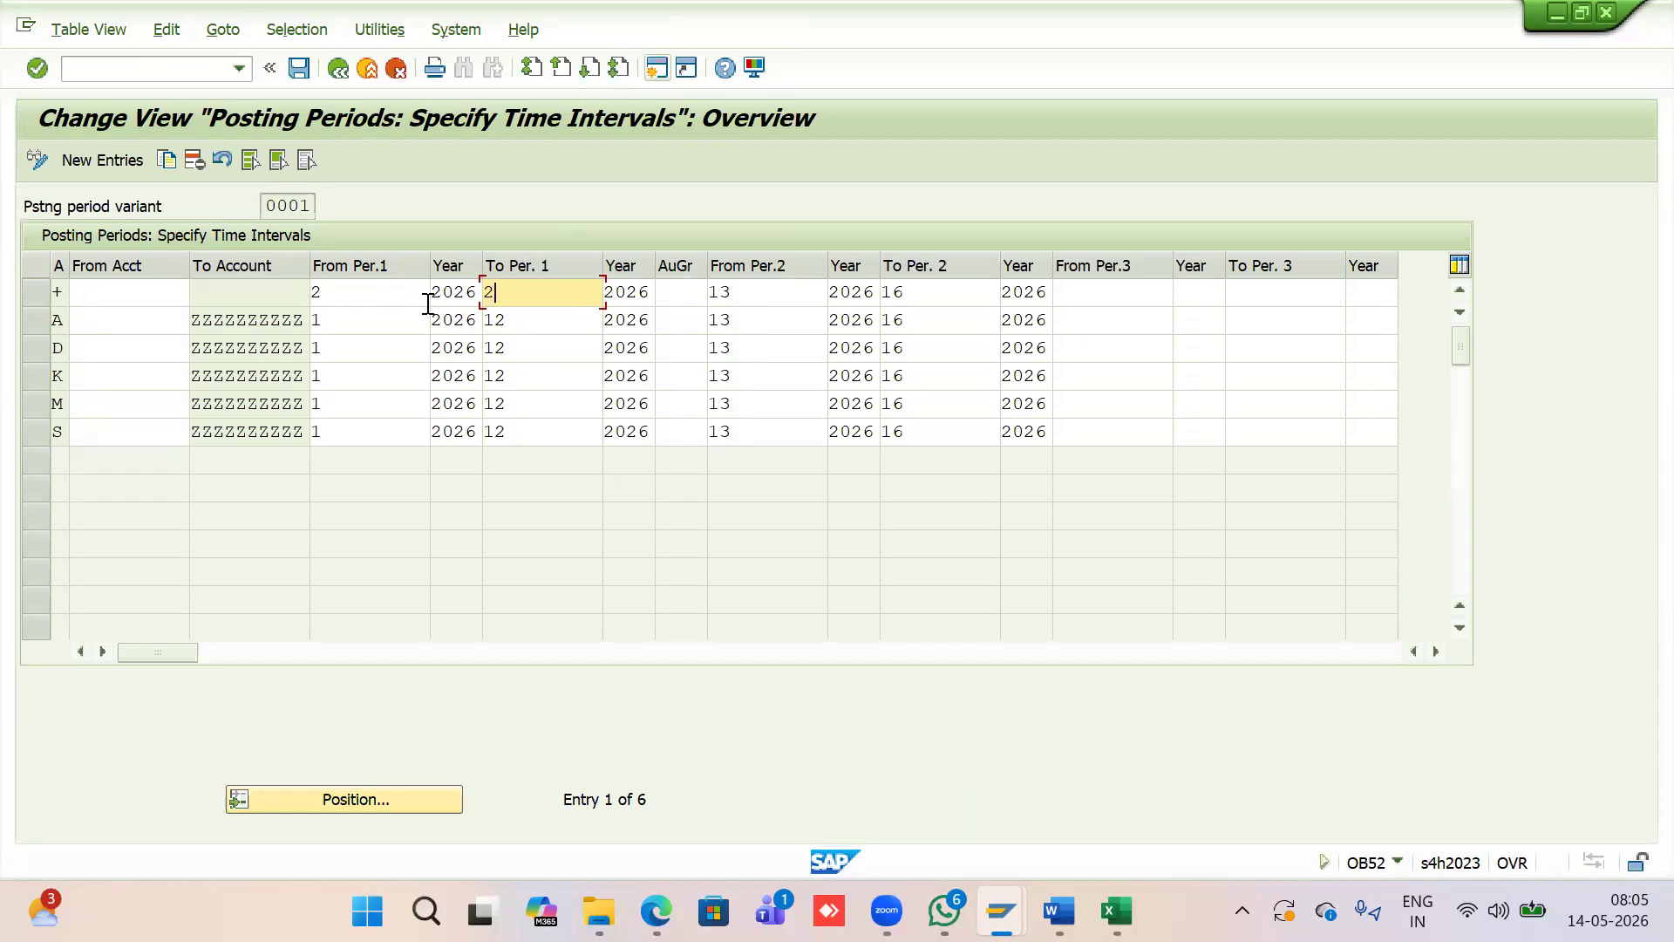
{"action": "key", "text": "shift+Tab"}
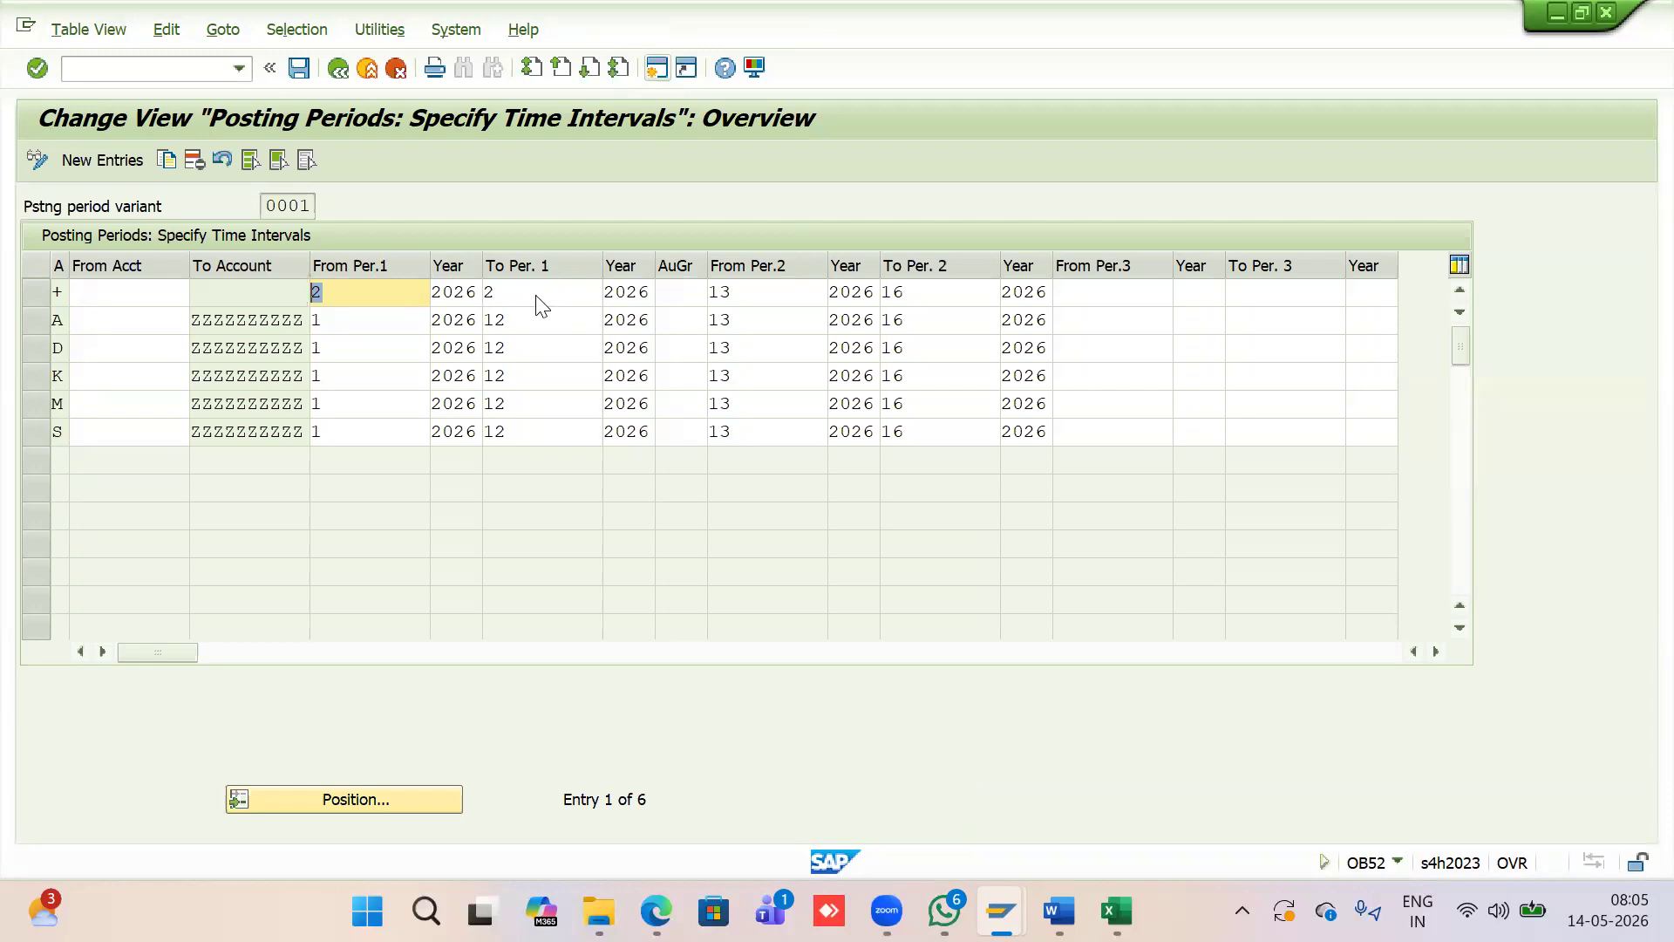
Check the period-closing text in Word and set From Per.1 and To Per. 1 to 3 in the + row in SAP
{"action": "key", "text": "alt+Tab"}
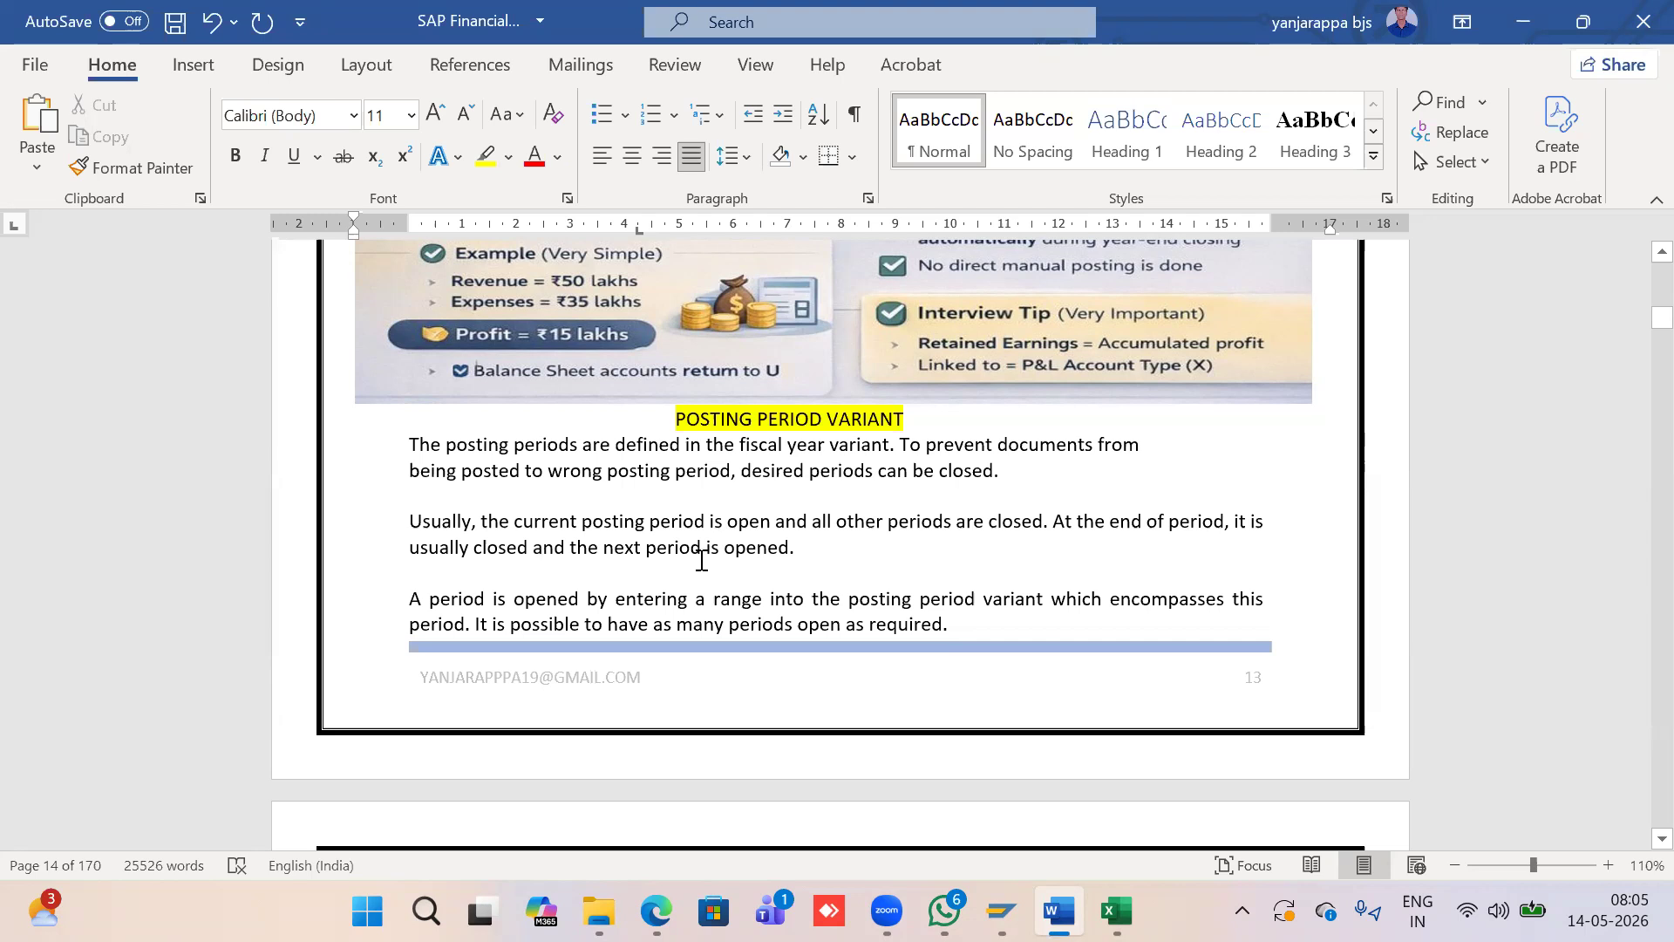
{"action": "key", "text": "alt+Tab"}
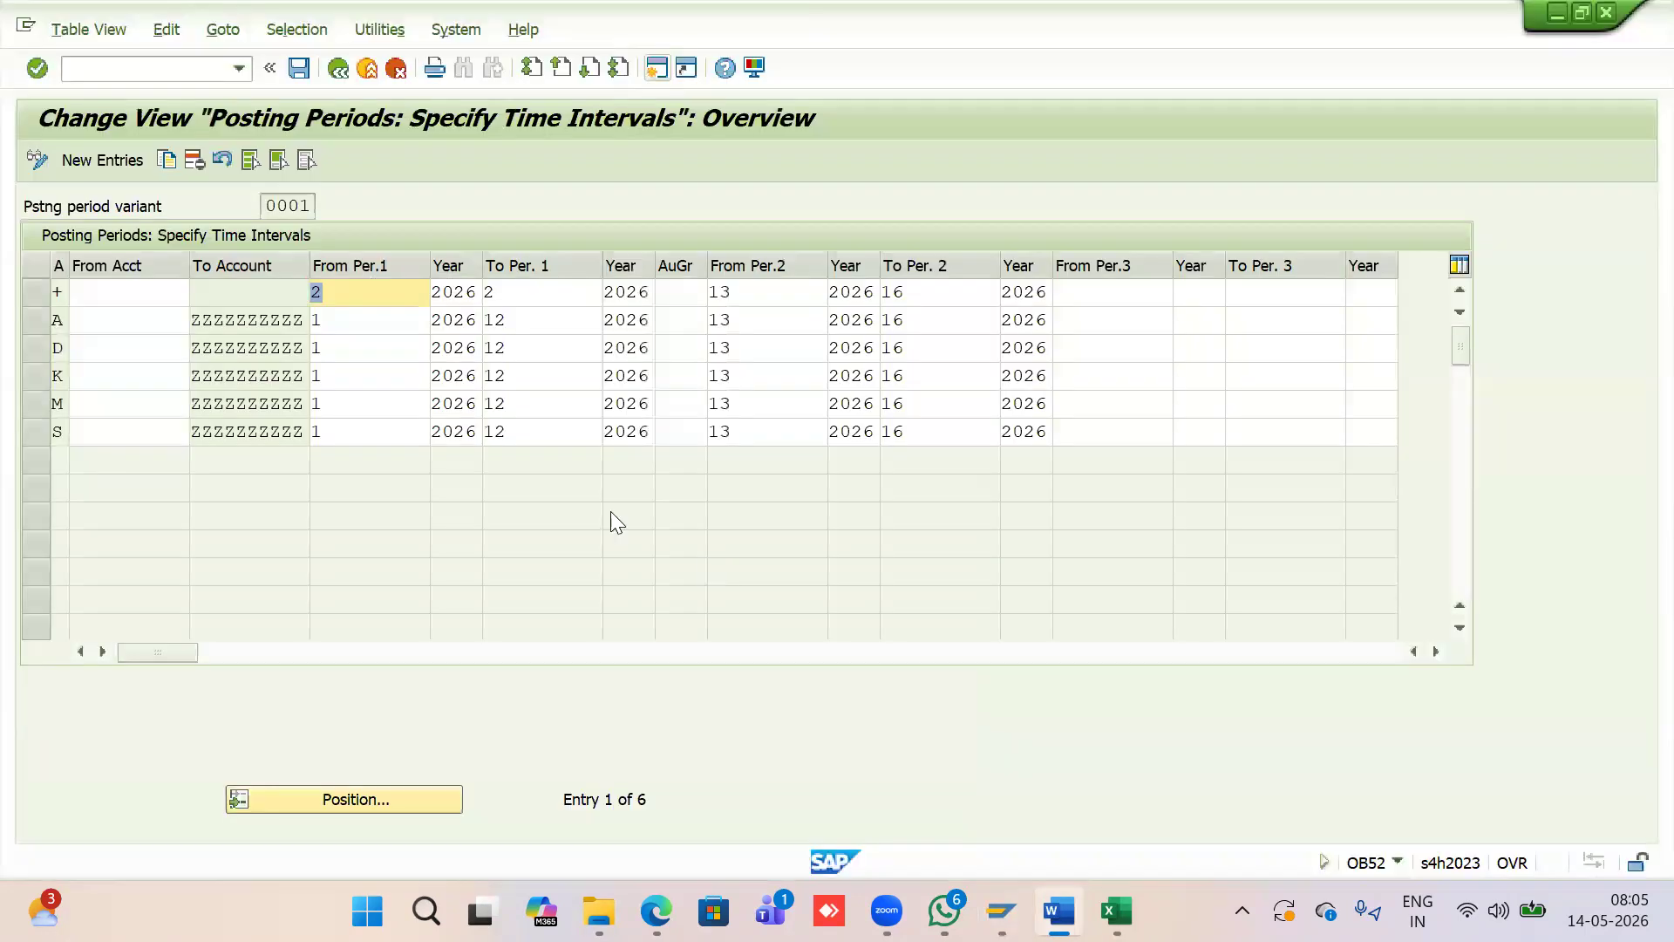
{"action": "left_click", "coordinate": [373, 299]}
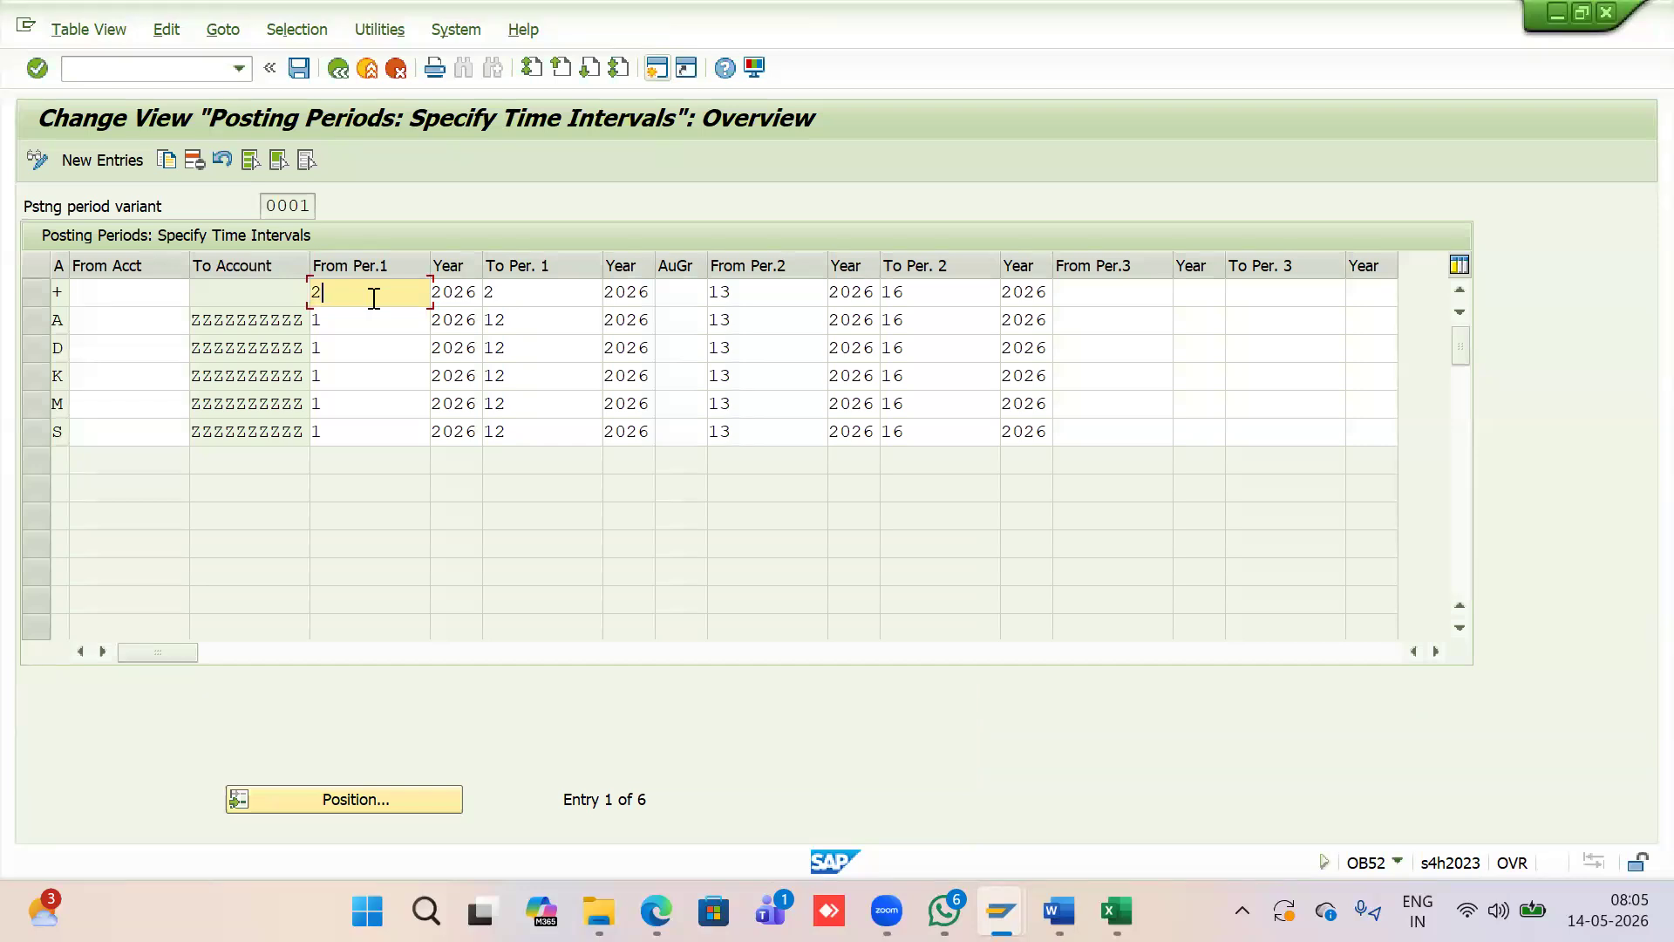
{"action": "key", "text": "BackSpace"}
{"action": "type", "text": "3"}
{"action": "left_click", "coordinate": [571, 296]}
{"action": "key", "text": "BackSpace"}
{"action": "type", "text": "3"}
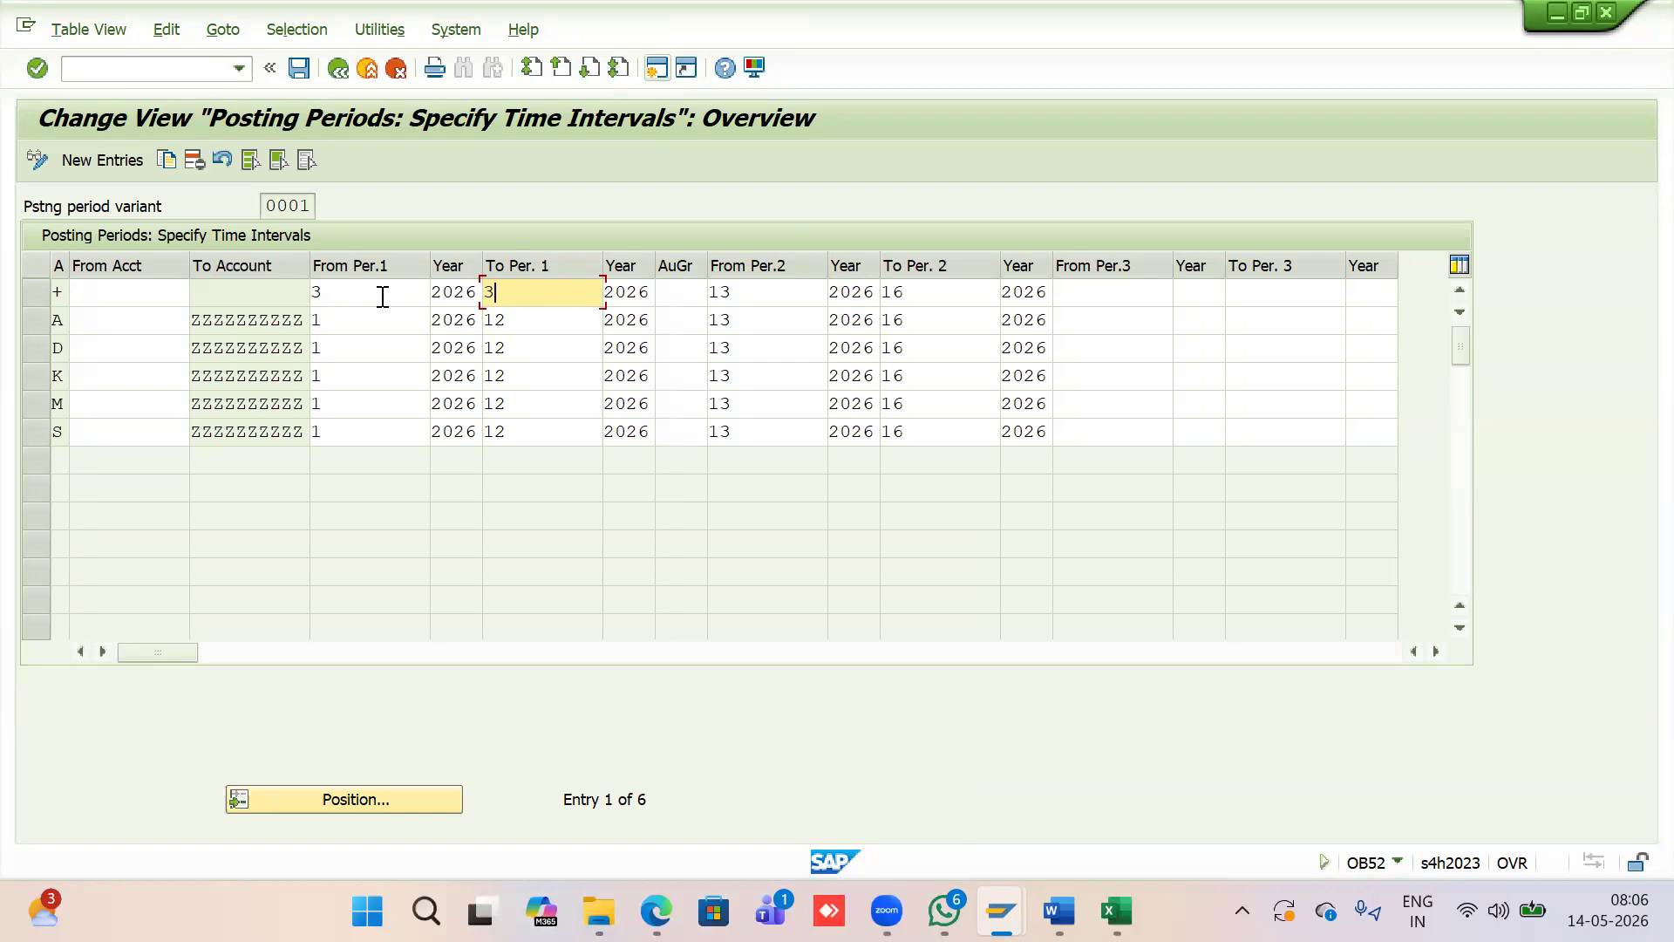
Compare the Word paragraph on opening periods by range with the first period interval and posting period variant field in OB52
{"action": "key", "text": "alt+Tab"}
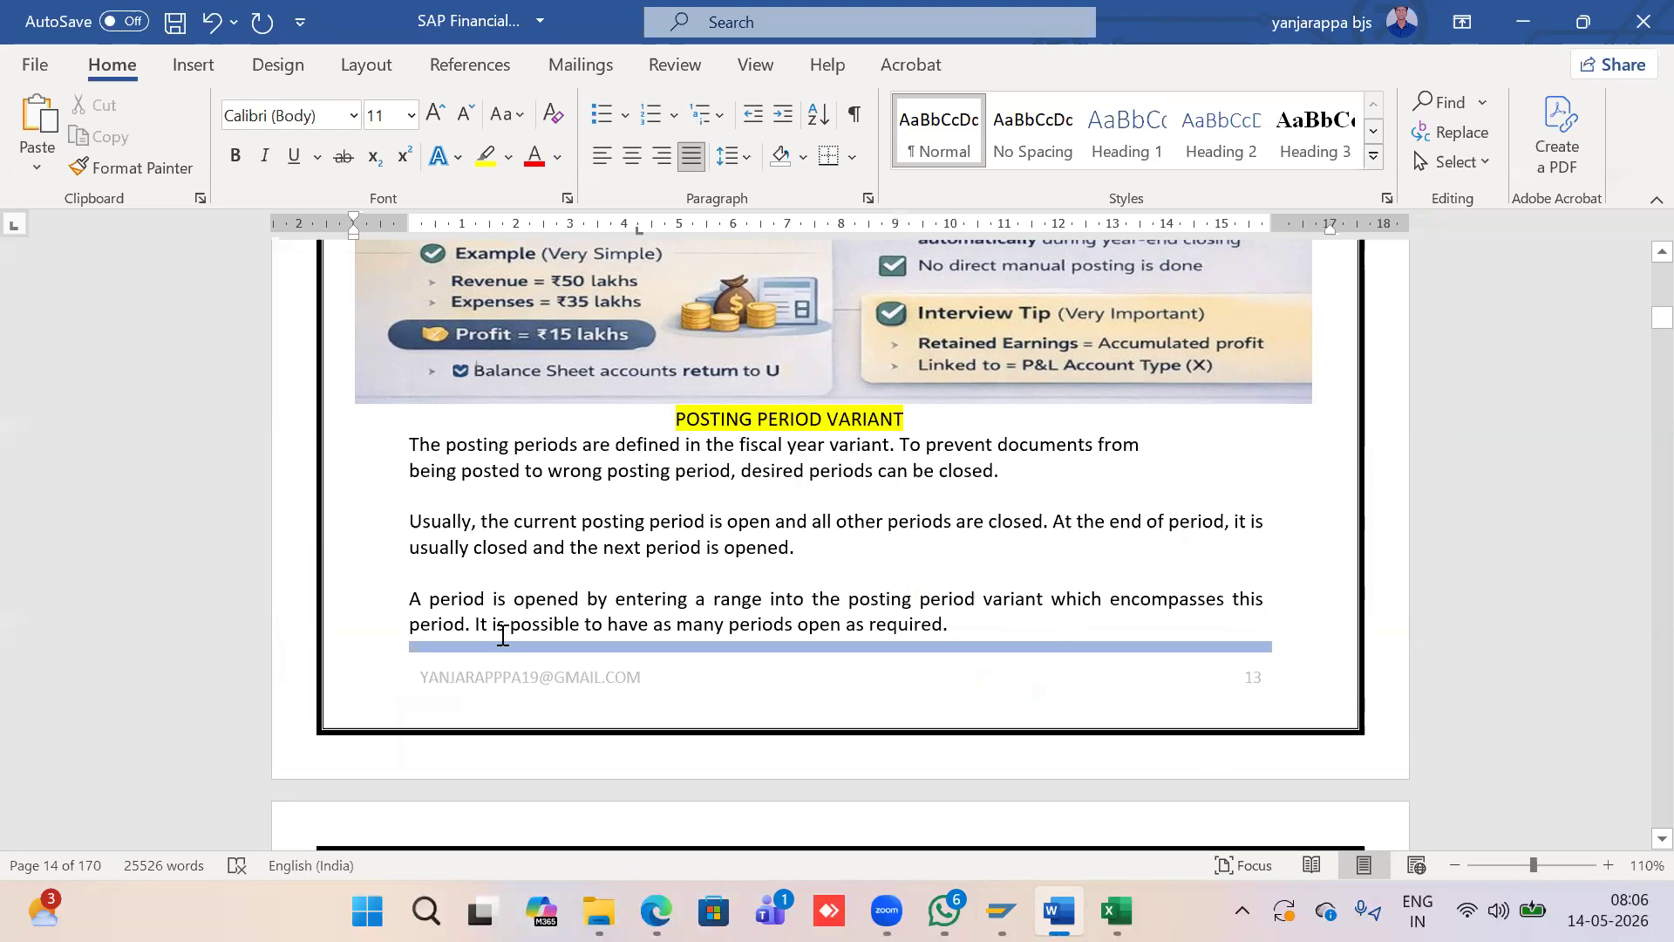
{"action": "key", "text": "alt+Tab"}
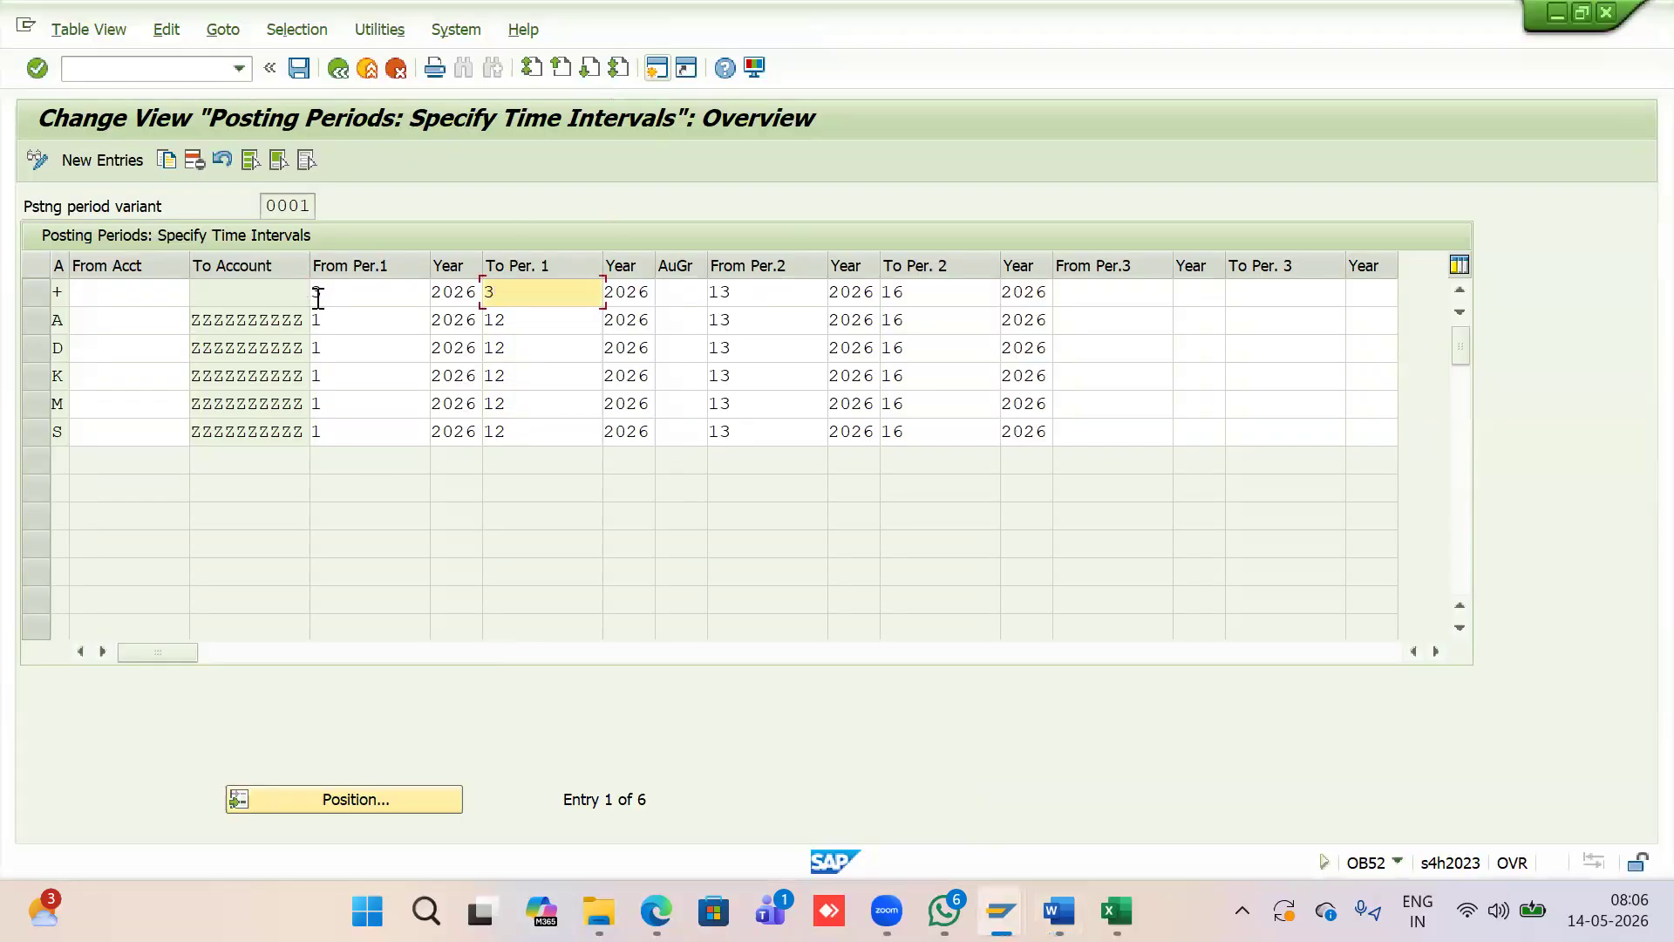
{"action": "key", "text": "alt+Tab"}
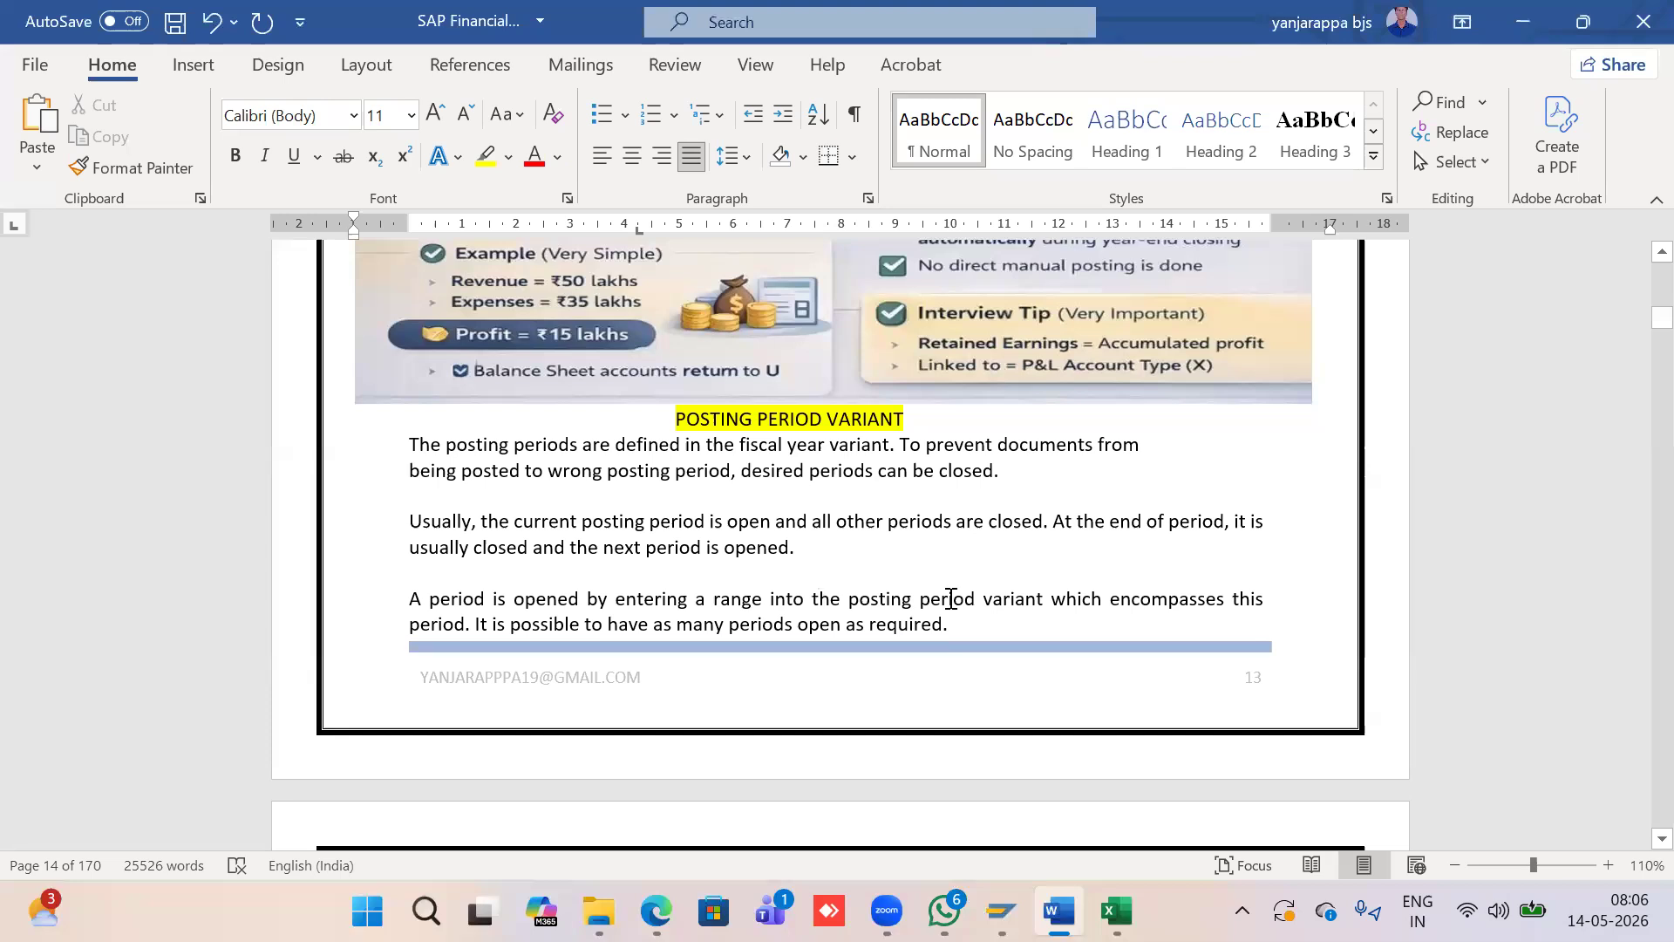
{"action": "key", "text": "alt+Tab"}
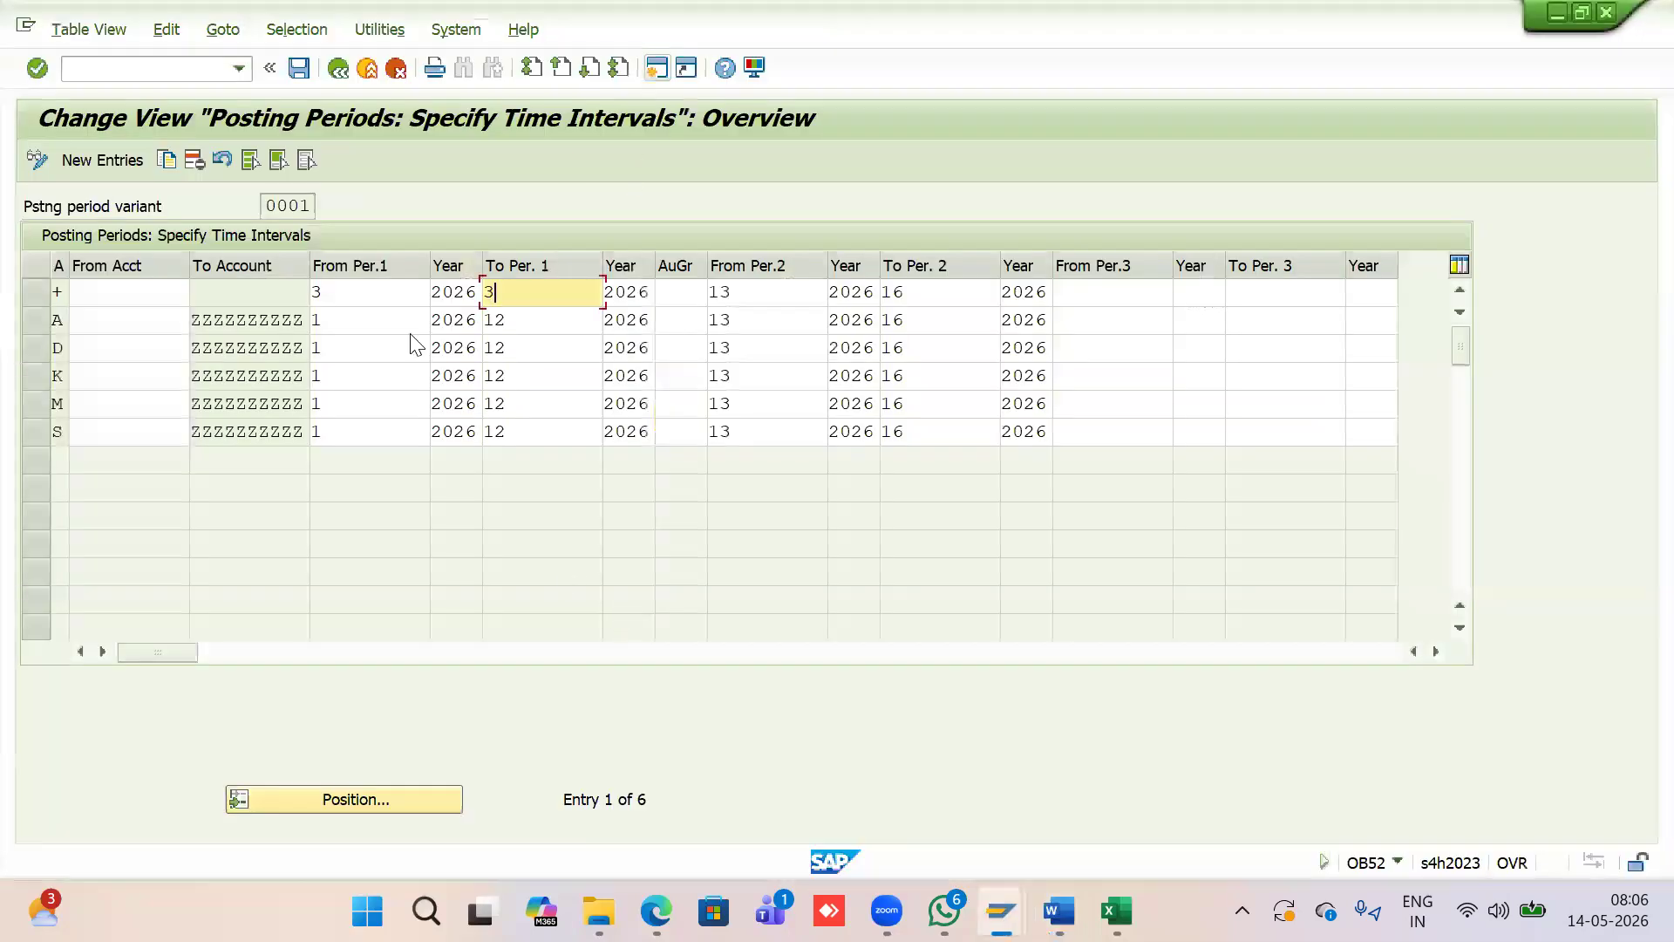
{"action": "left_click", "coordinate": [369, 292]}
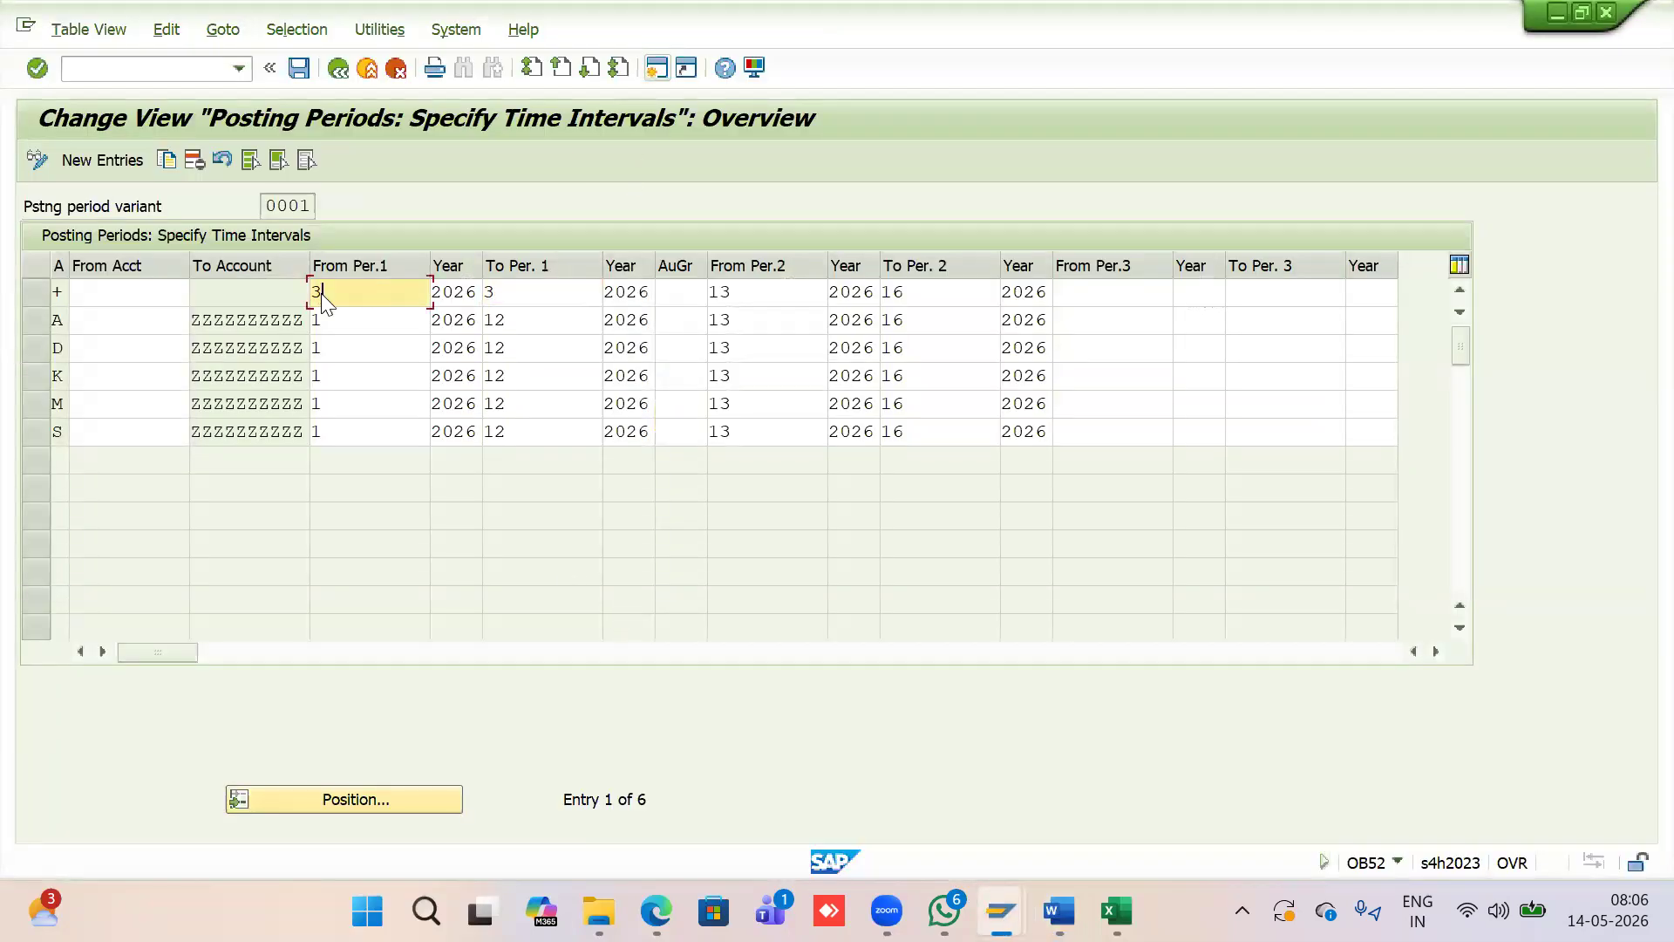
{"action": "key", "text": "alt+Tab"}
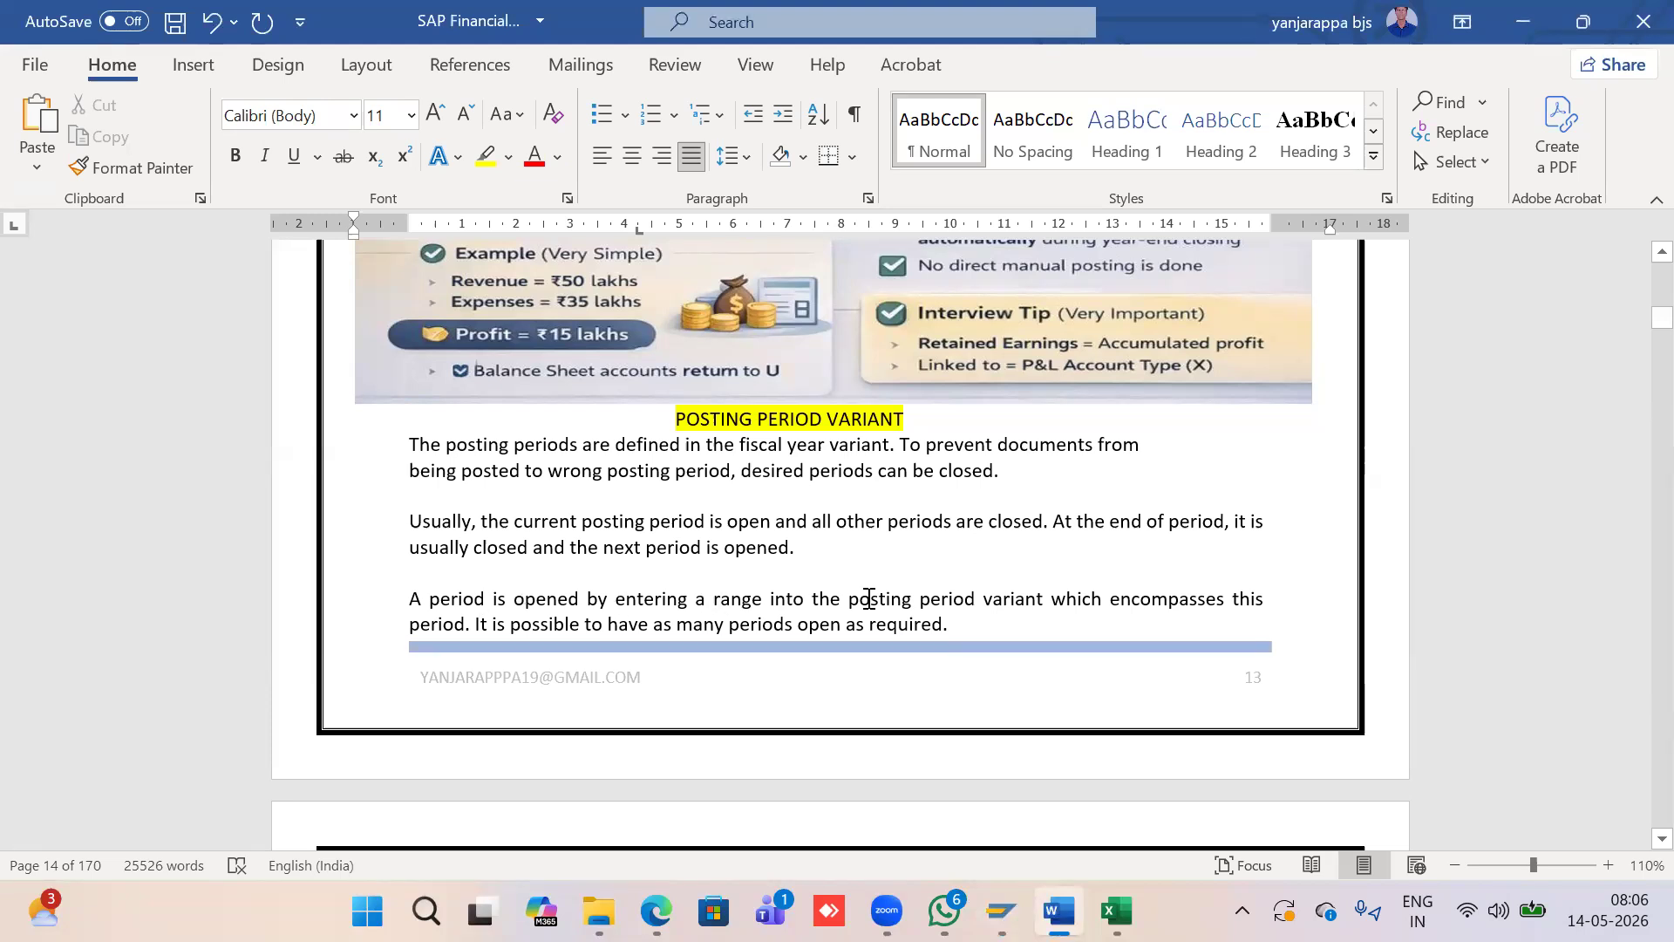
{"action": "key", "text": "alt+Tab"}
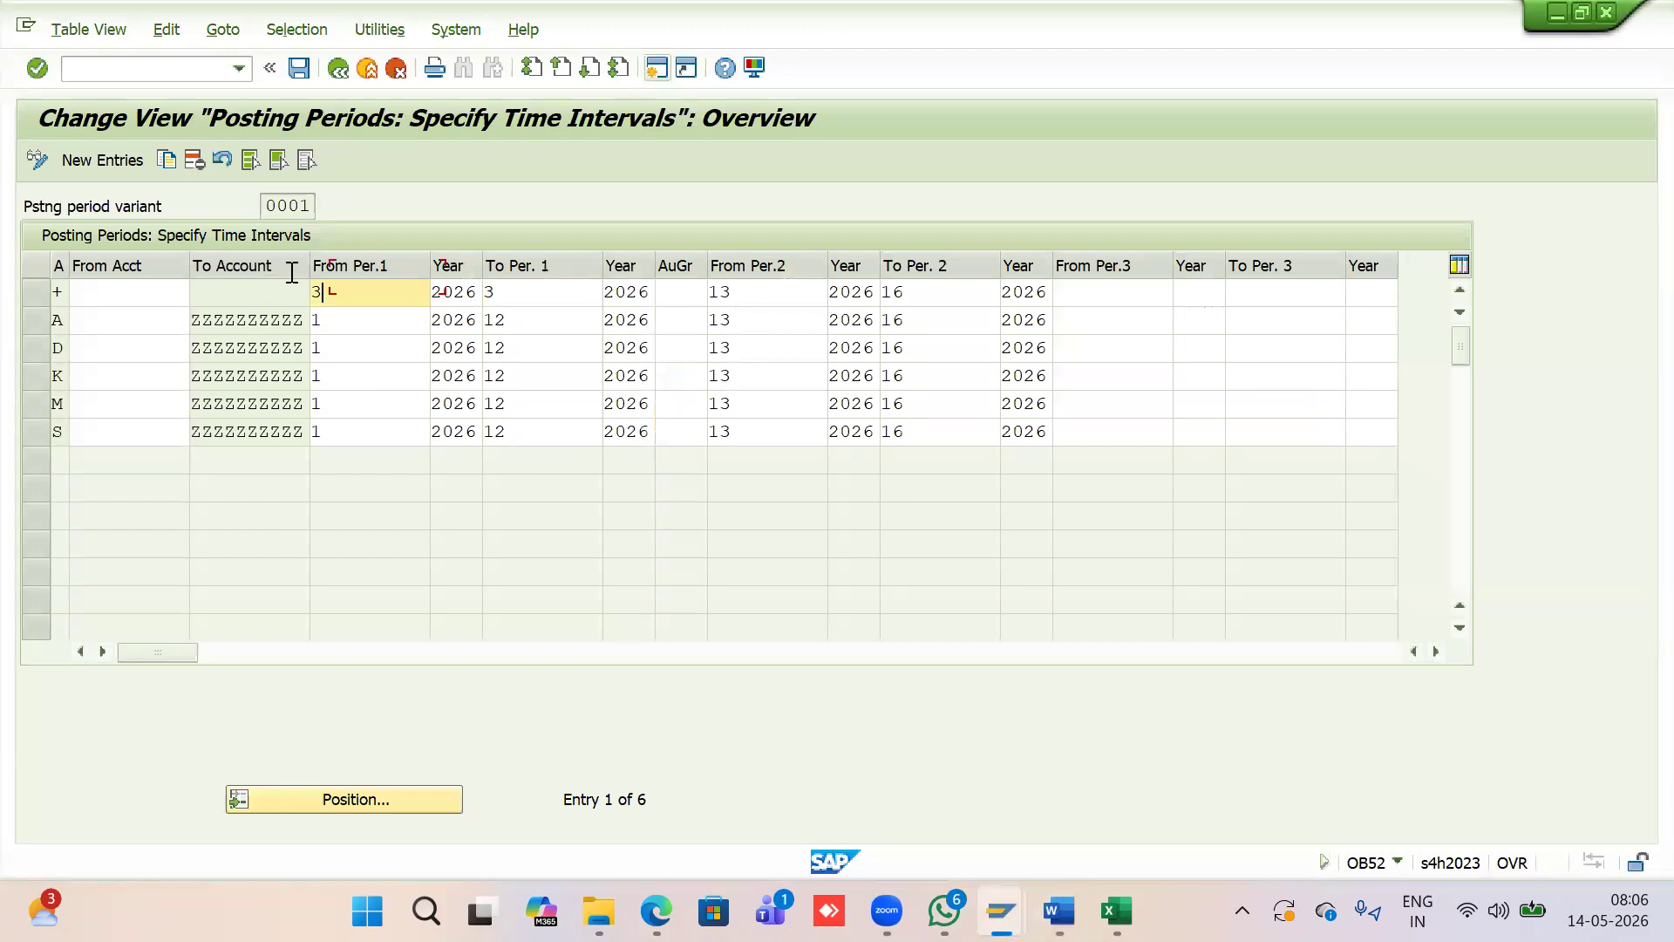
{"action": "left_click_drag", "start_coordinate": [307, 204], "coordinate": [242, 202]}
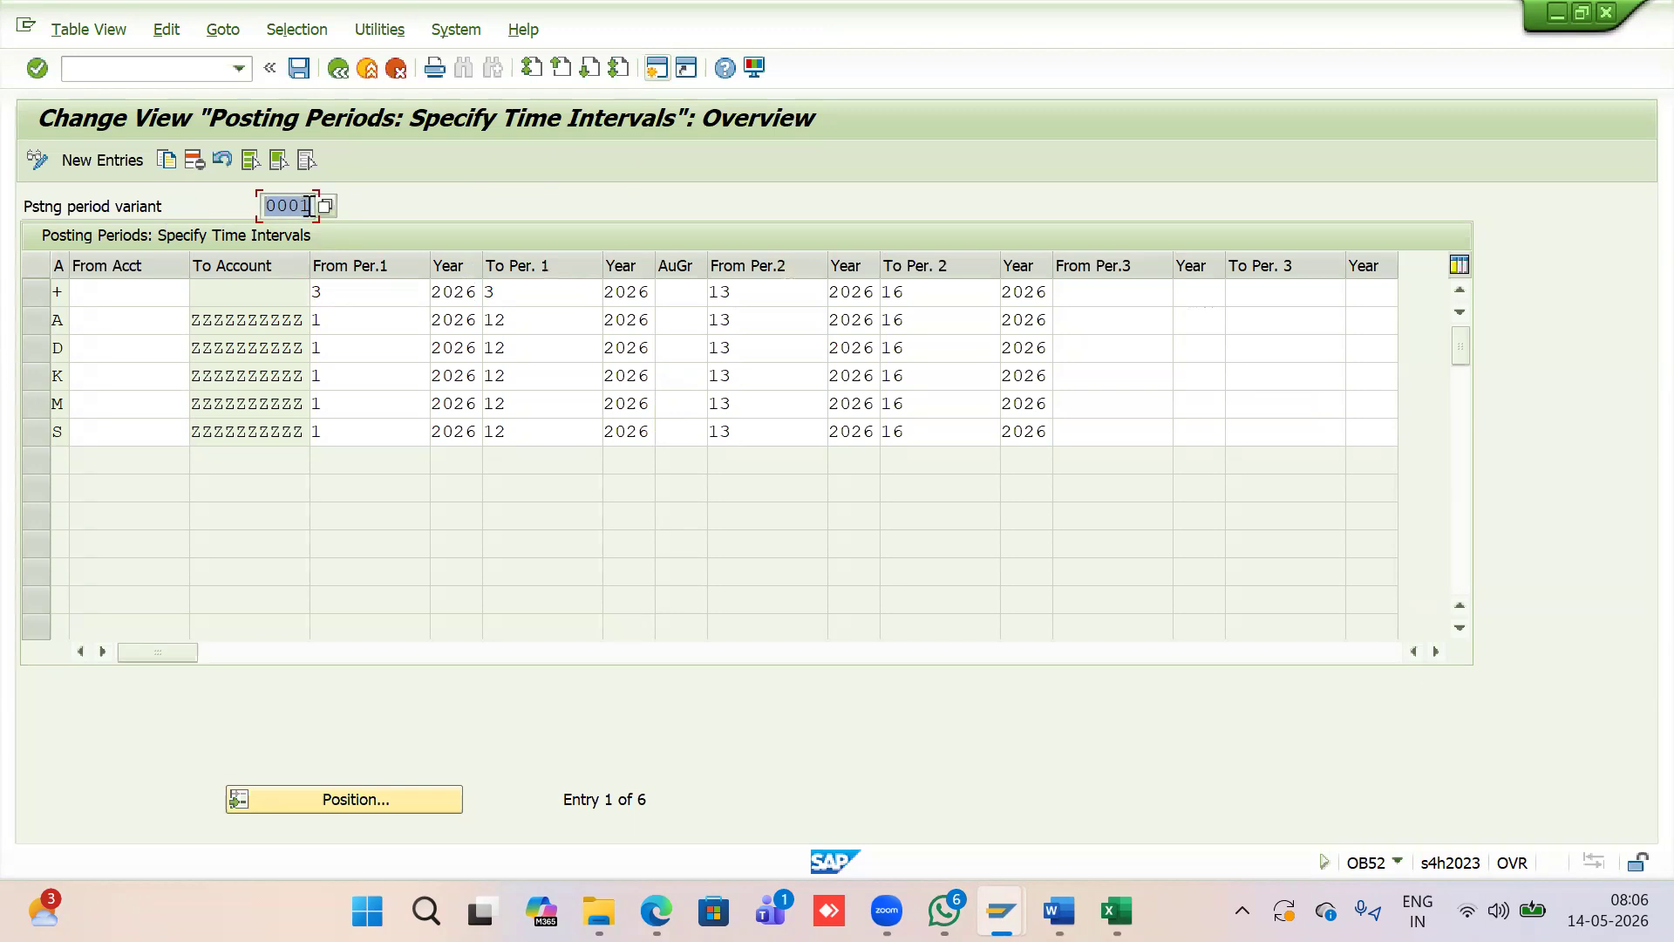
{"action": "left_click", "coordinate": [355, 288]}
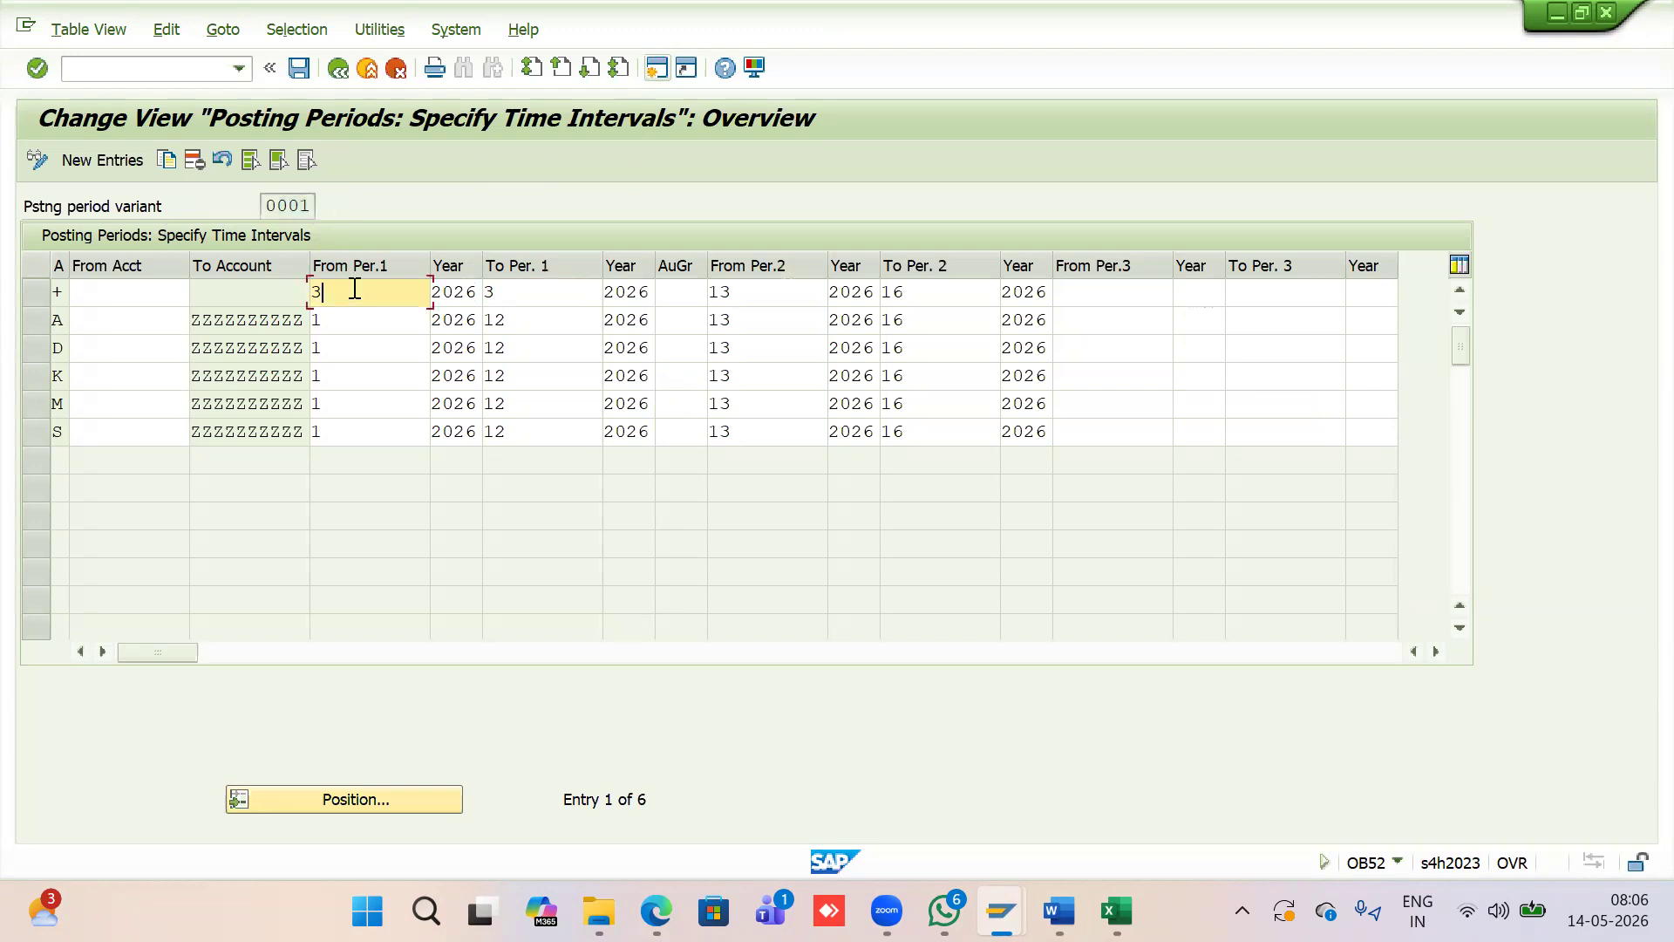
Change the + row's first period interval to run from period 2 to period 2
{"action": "key", "text": "BackSpace"}
{"action": "type", "text": "2"}
{"action": "left_click", "coordinate": [530, 298]}
{"action": "key", "text": "BackSpace"}
{"action": "type", "text": "2"}
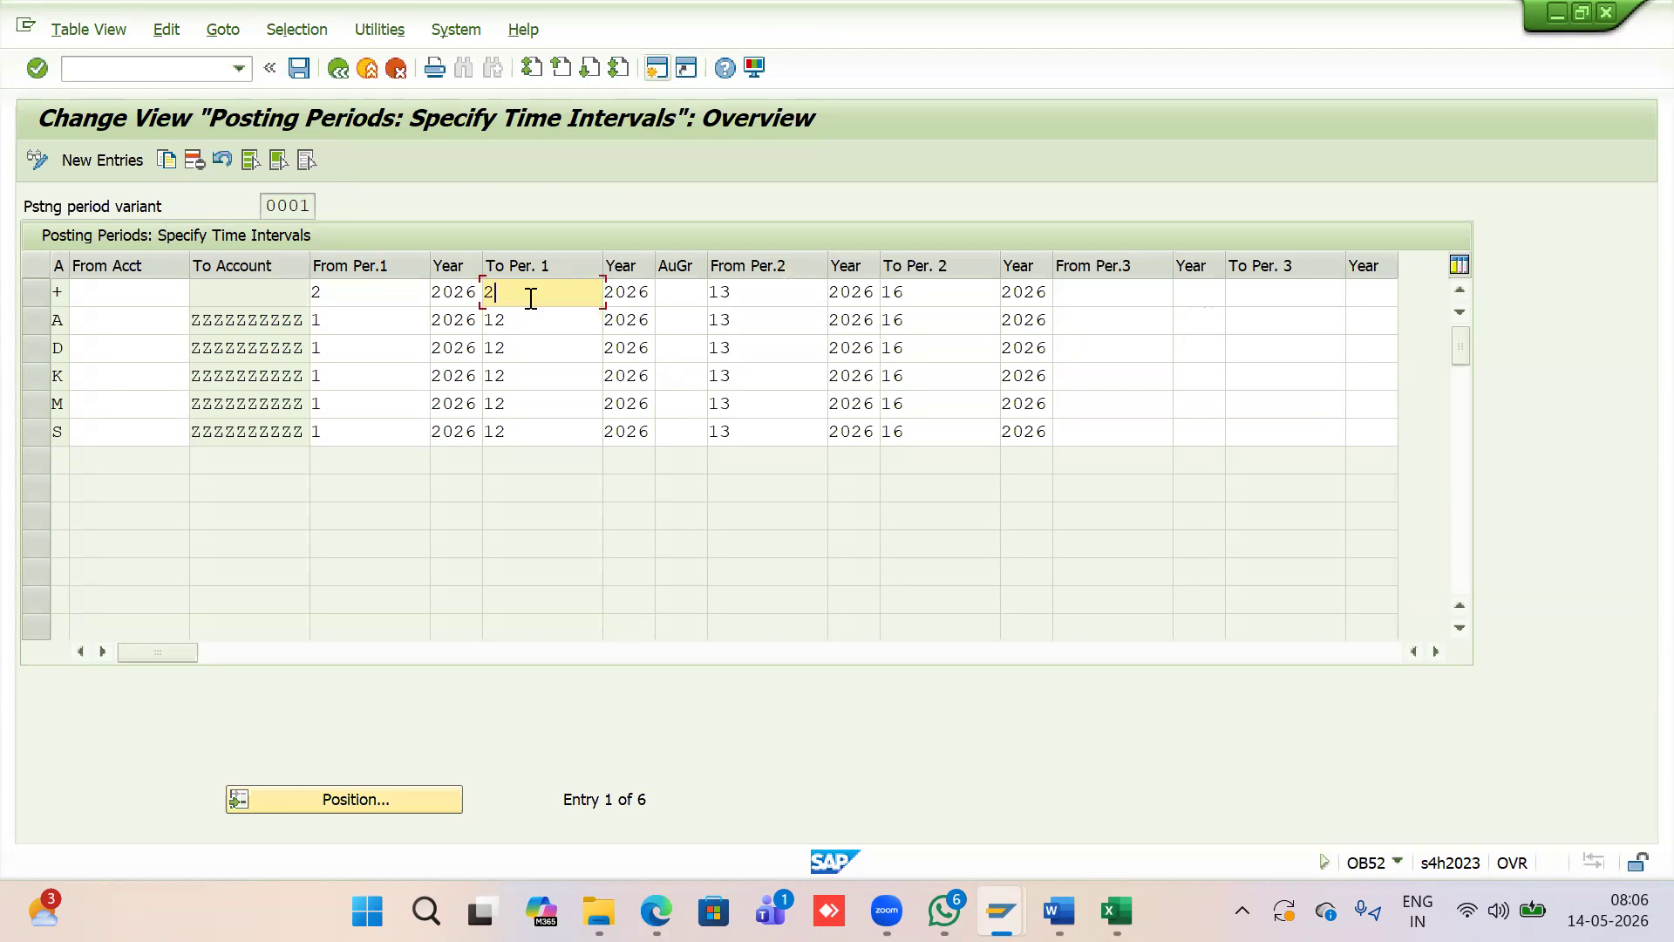
Change the + row's first period interval to run from period 3 to period 3
{"action": "left_click", "coordinate": [365, 296]}
{"action": "key", "text": "BackSpace"}
{"action": "type", "text": "3"}
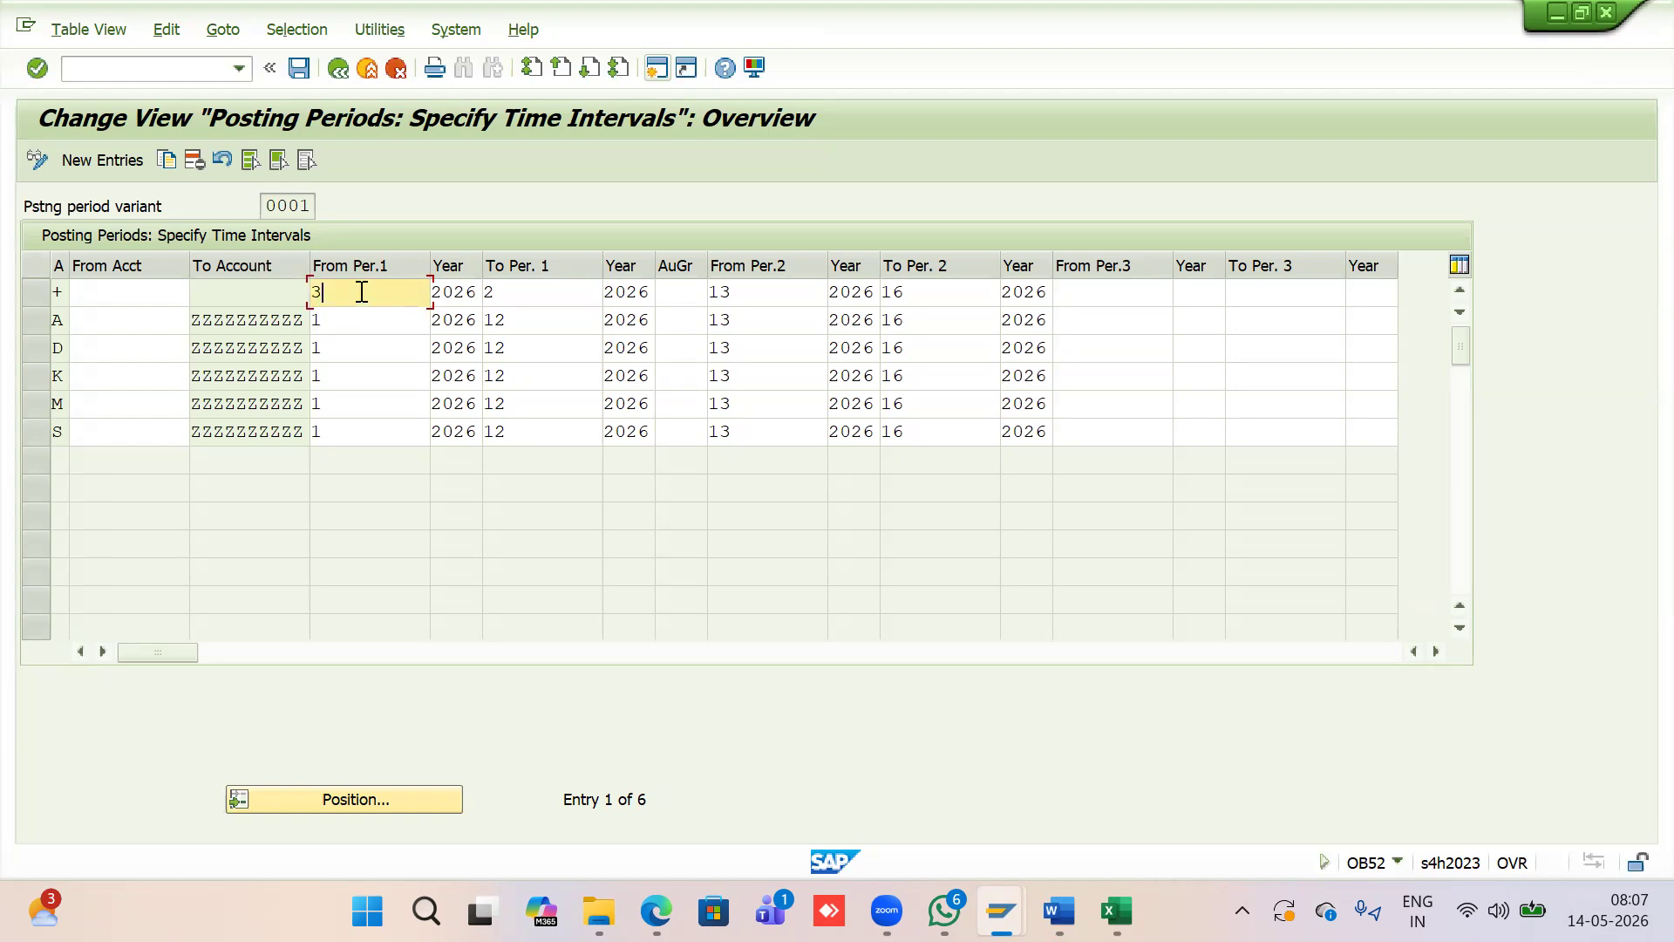
{"action": "key", "text": "BackSpace"}
{"action": "type", "text": "3"}
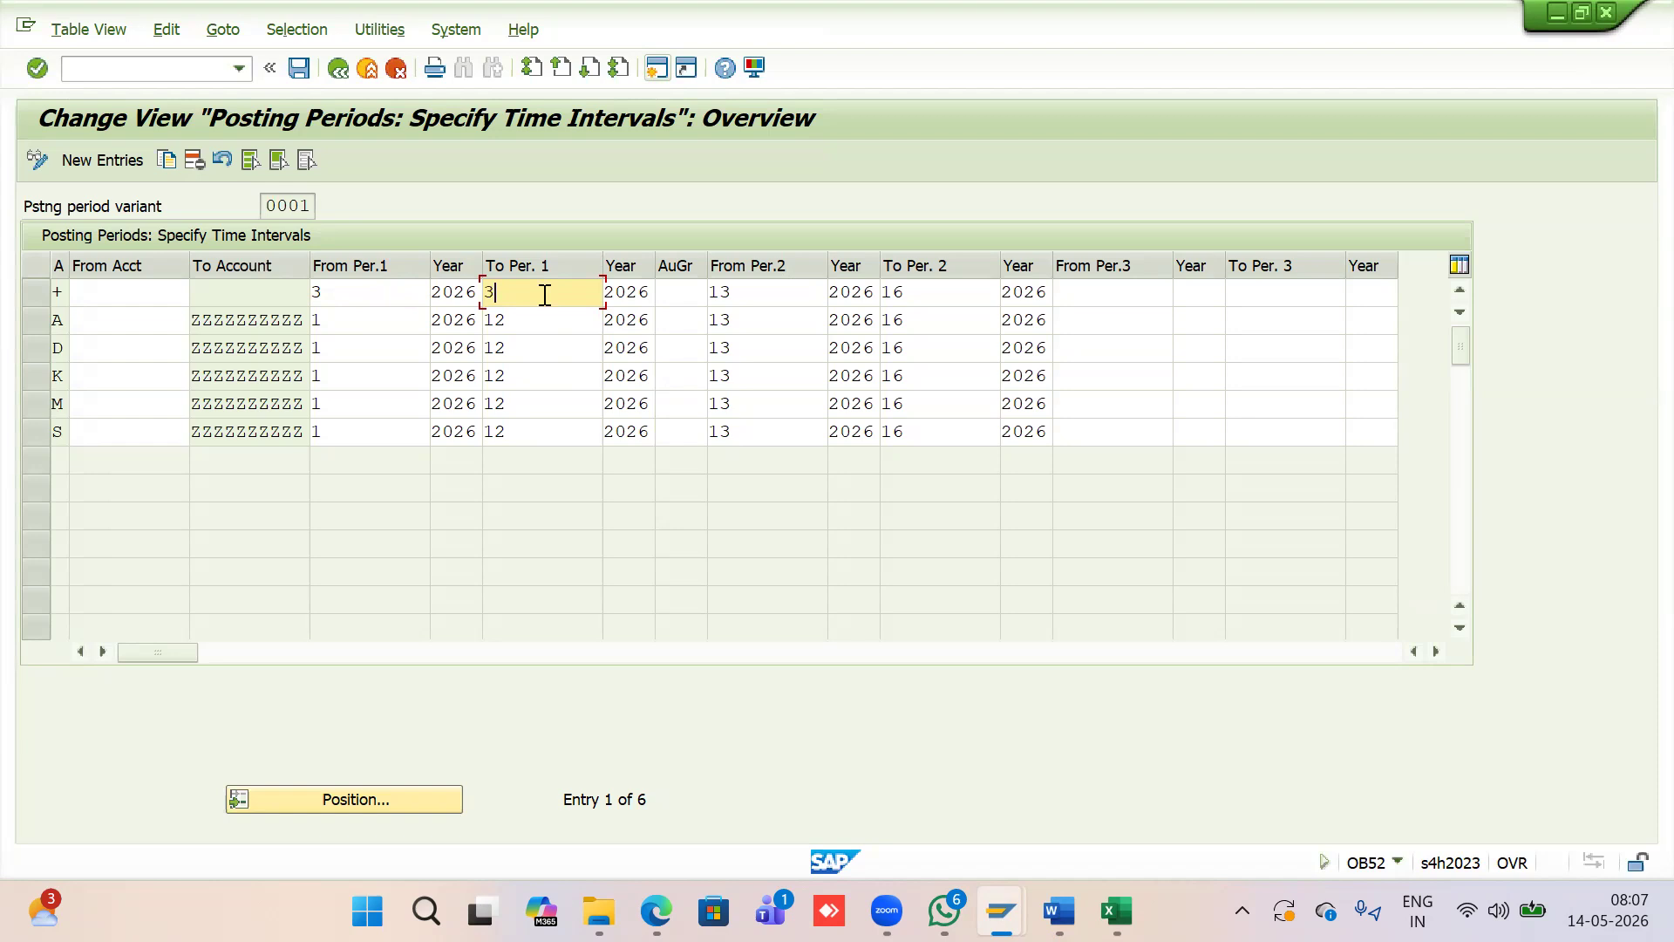
Switch to the Word document and review the end of the Posting Period Variant section down to the following page
{"action": "key", "text": "alt+Tab"}
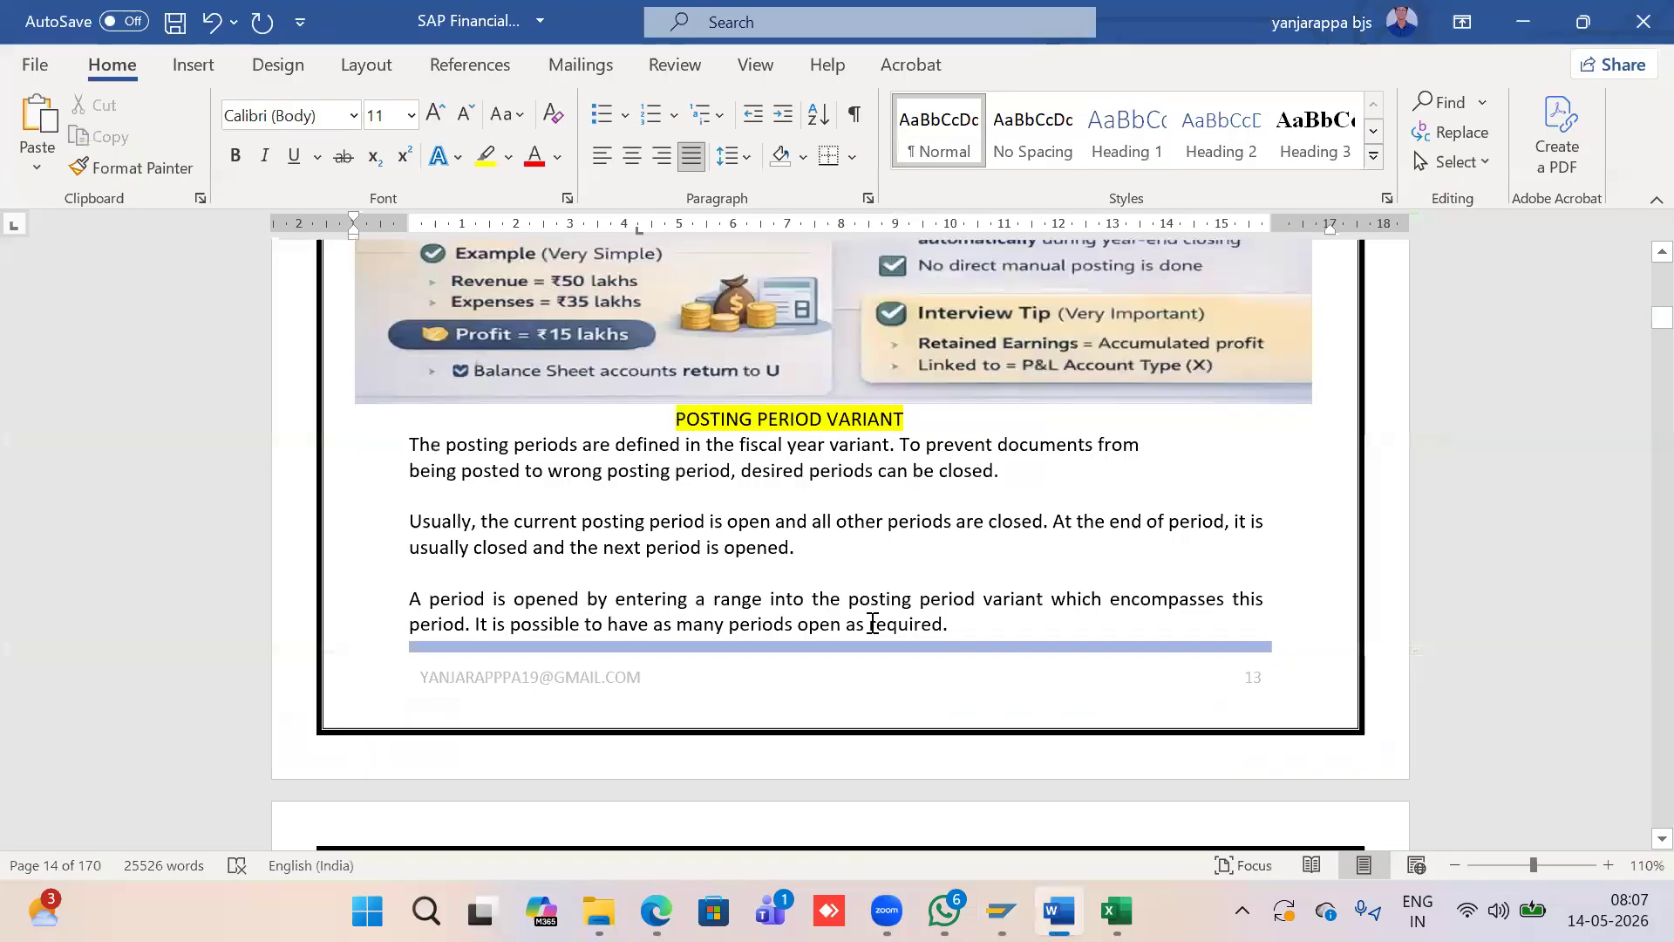
{"action": "scroll", "coordinate": [872, 624], "scroll_direction": "down", "scroll_amount": 2}
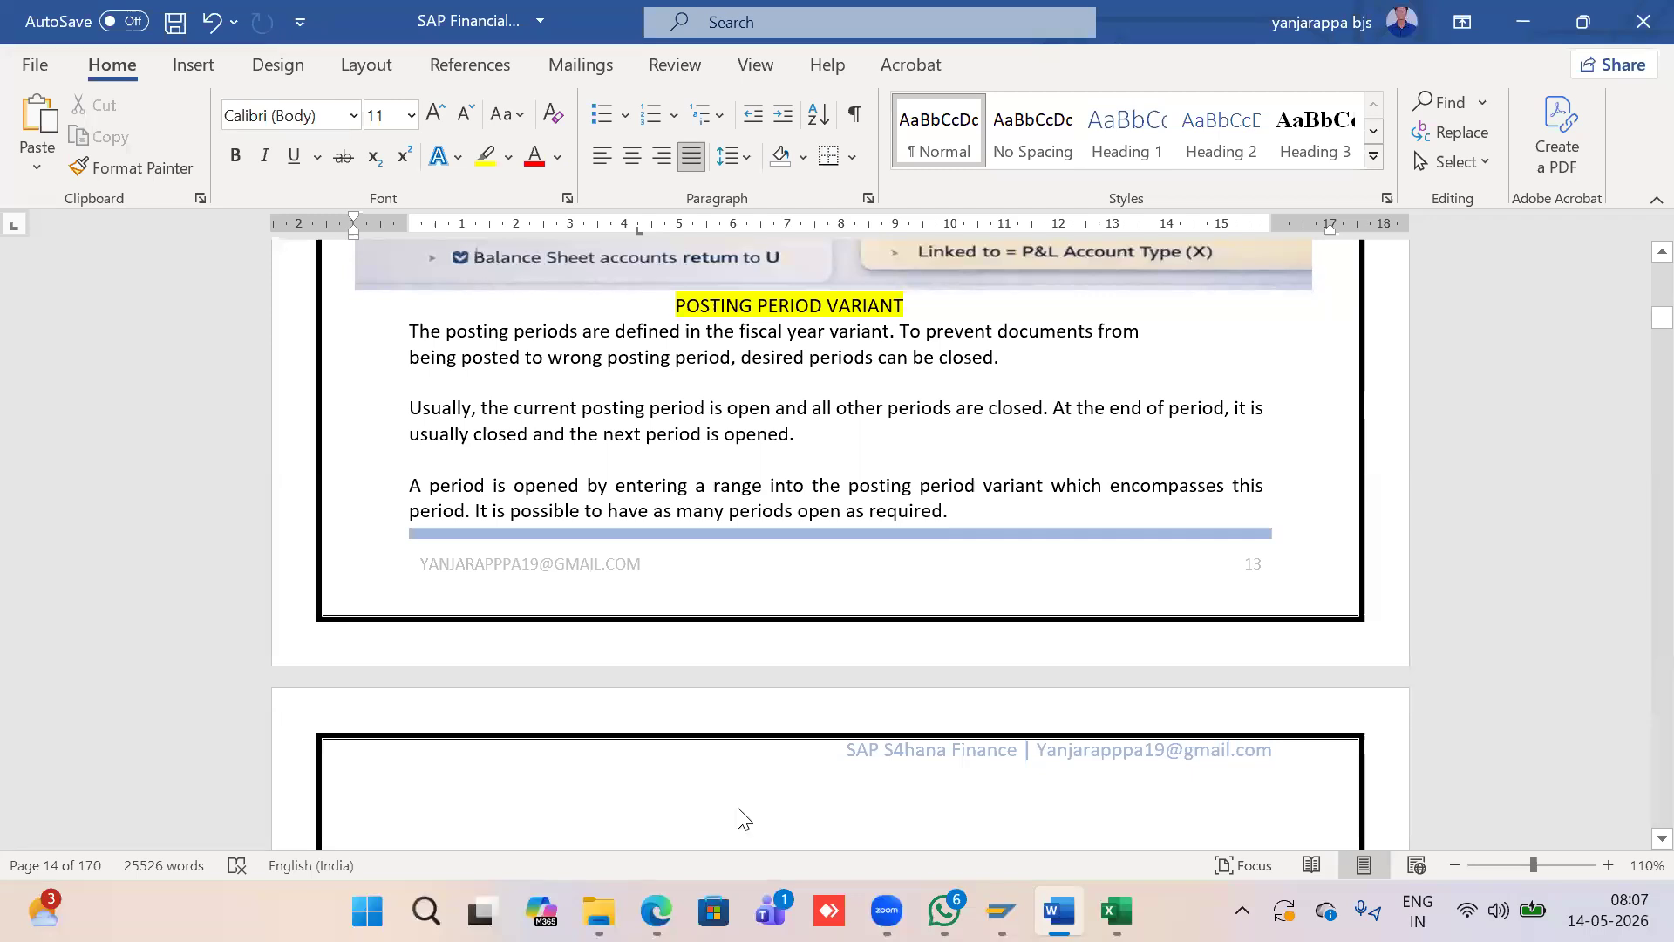
{"action": "left_click", "coordinate": [445, 741]}
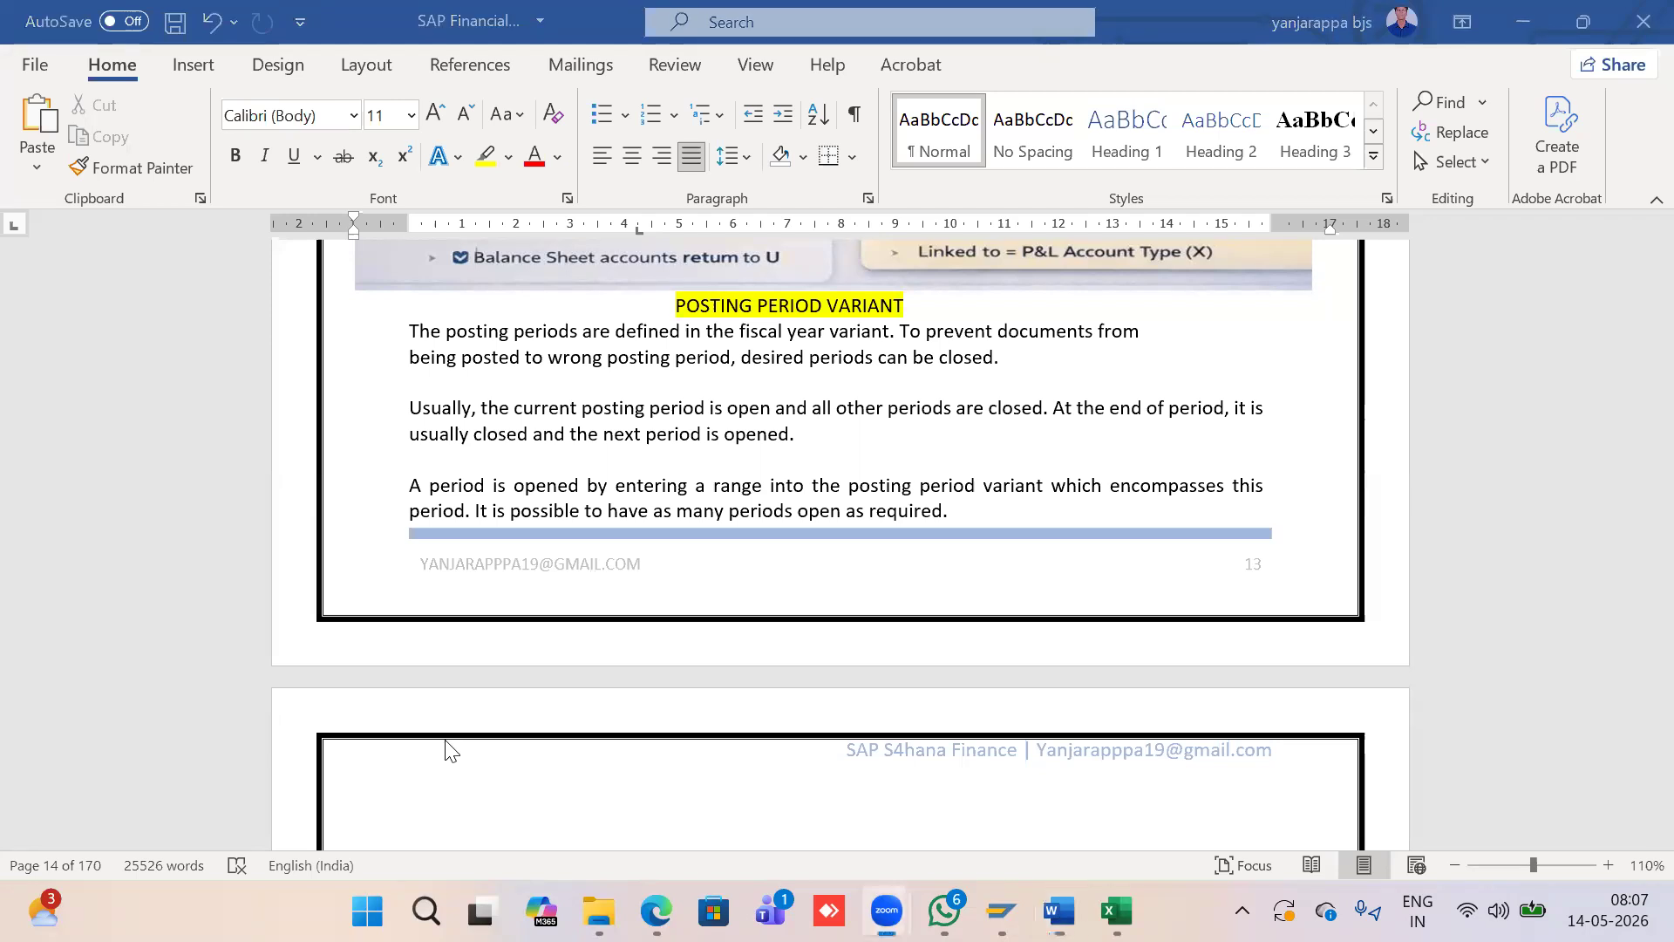